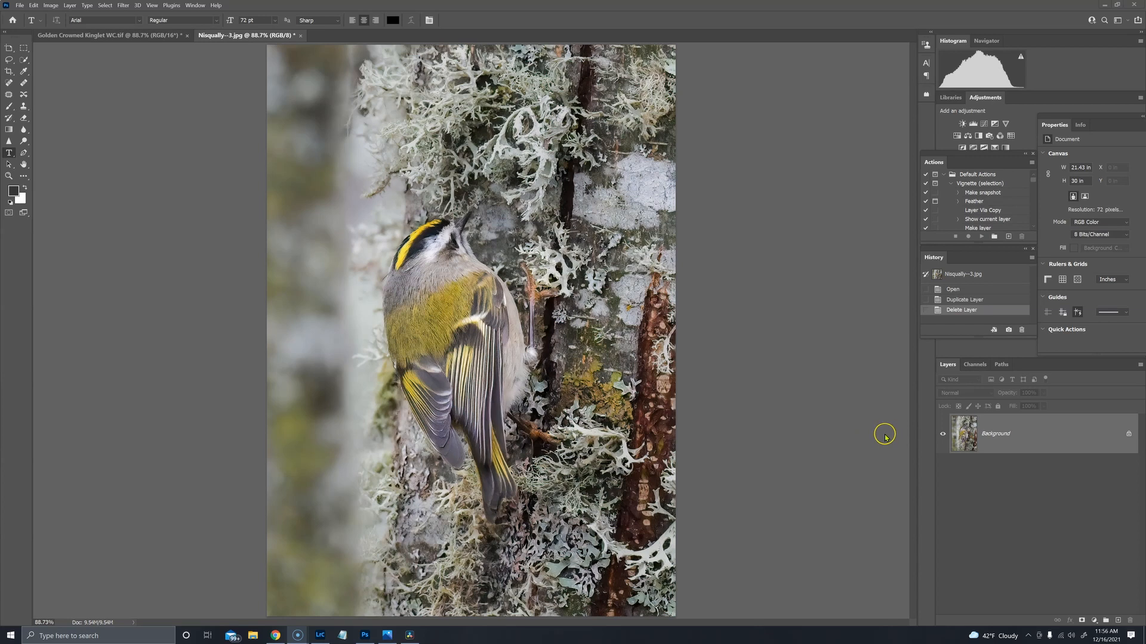
Switch to Lightroom Classic to look at the unedited kinglet photo, and return to Photoshop.
click(320, 634)
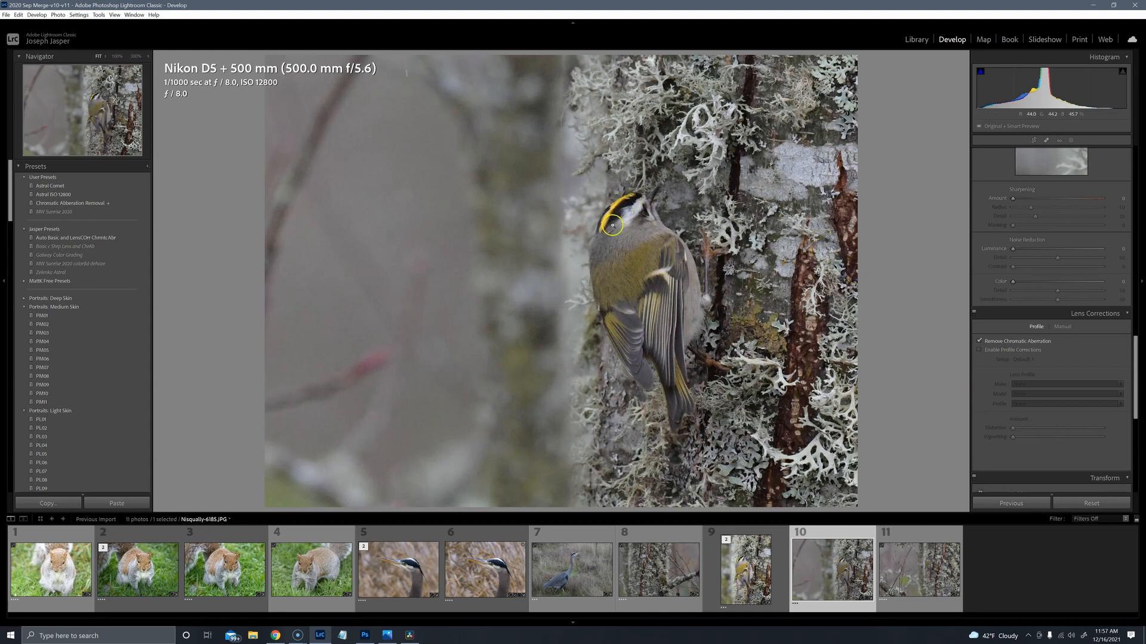
click(365, 636)
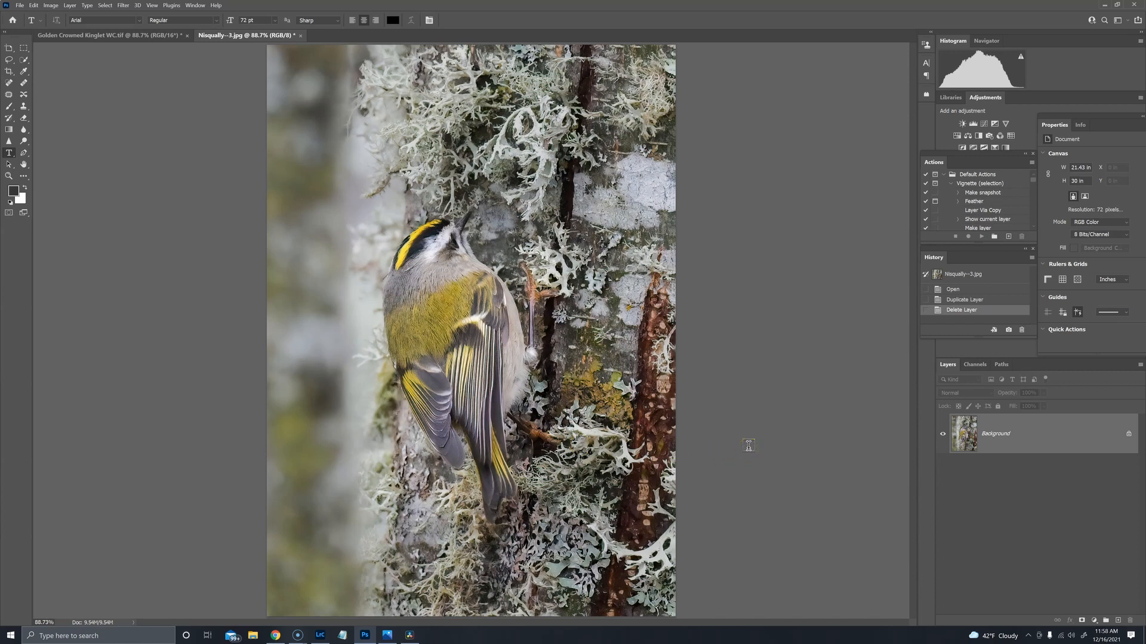
Duplicate the Background layer and open the copy in the Topaz Studio 2 filter.
click(1038, 442)
drag(1038, 442, 1119, 620)
key(ctrl+j)
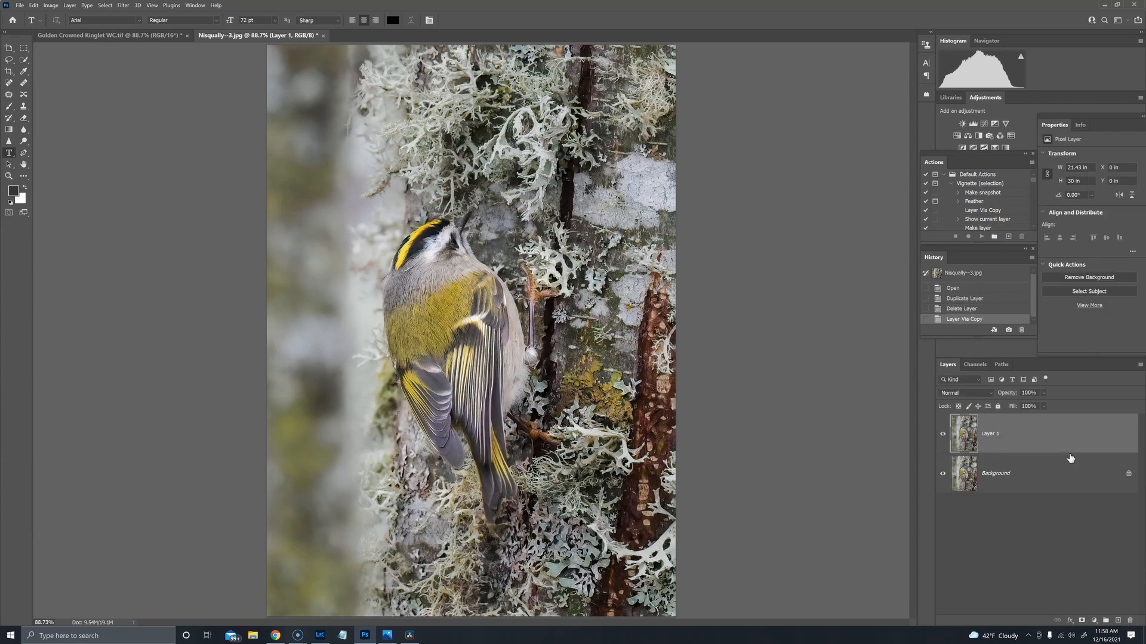
click(123, 5)
mouse_move(93, 224)
click(153, 223)
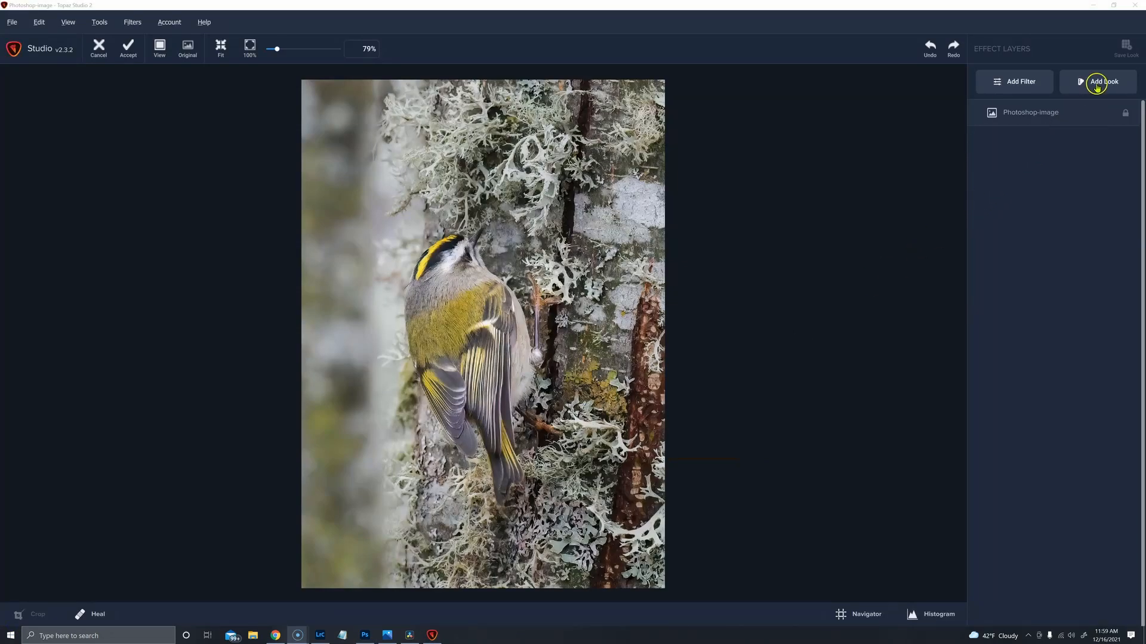
Search the looks for "watercolor V" and apply the Watercolor V - TS1 look to the image.
click(1096, 85)
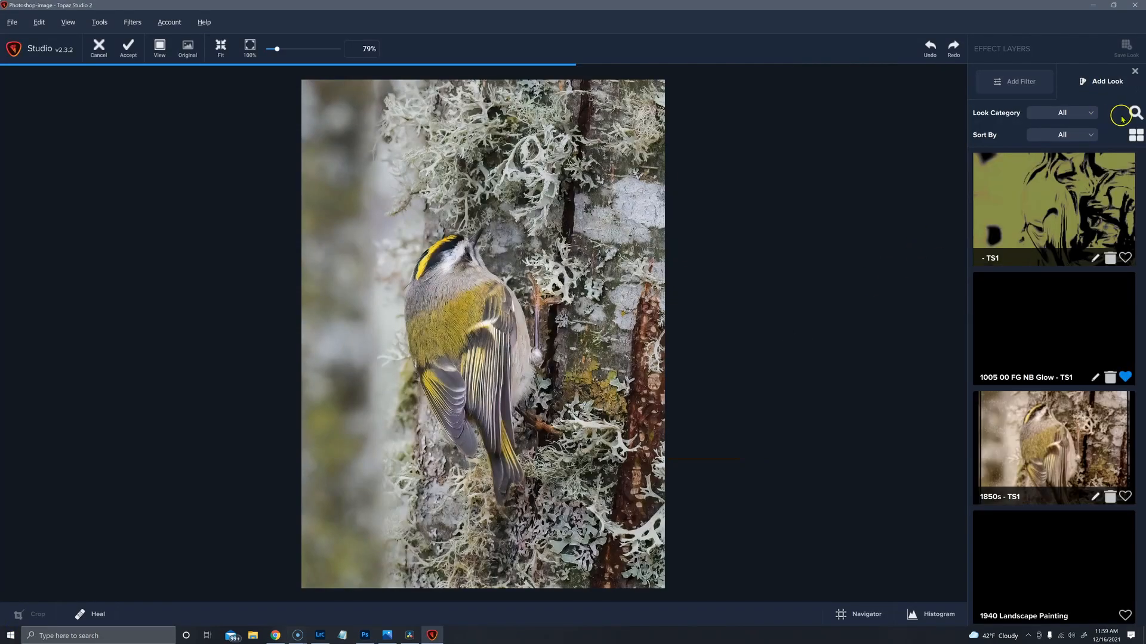
click(1134, 113)
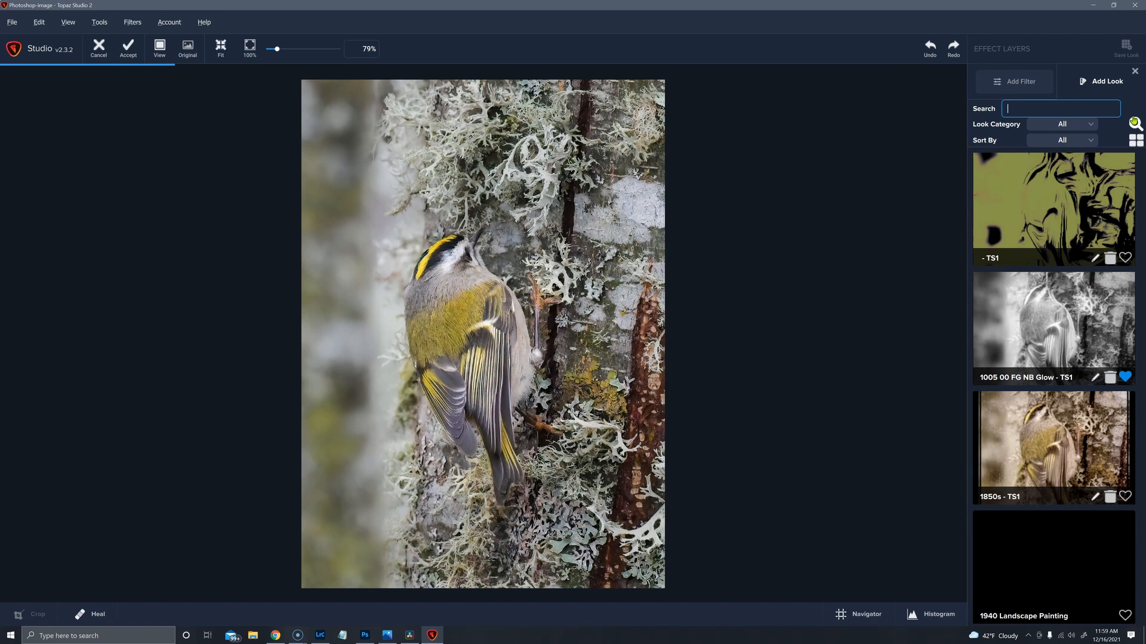
text(wa)
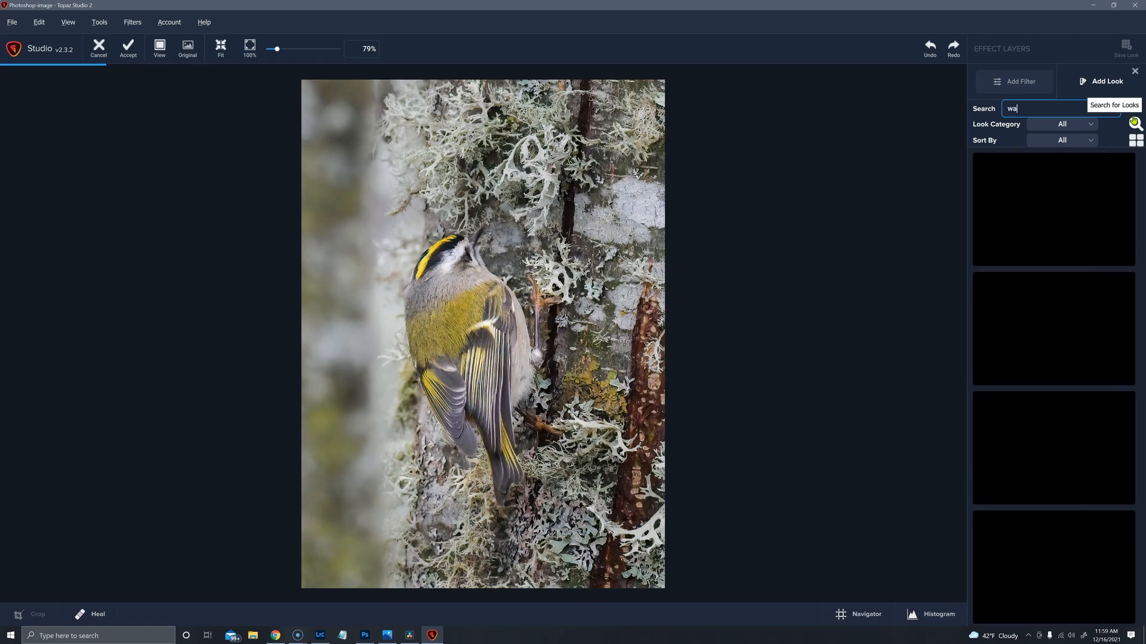
text(tercolor)
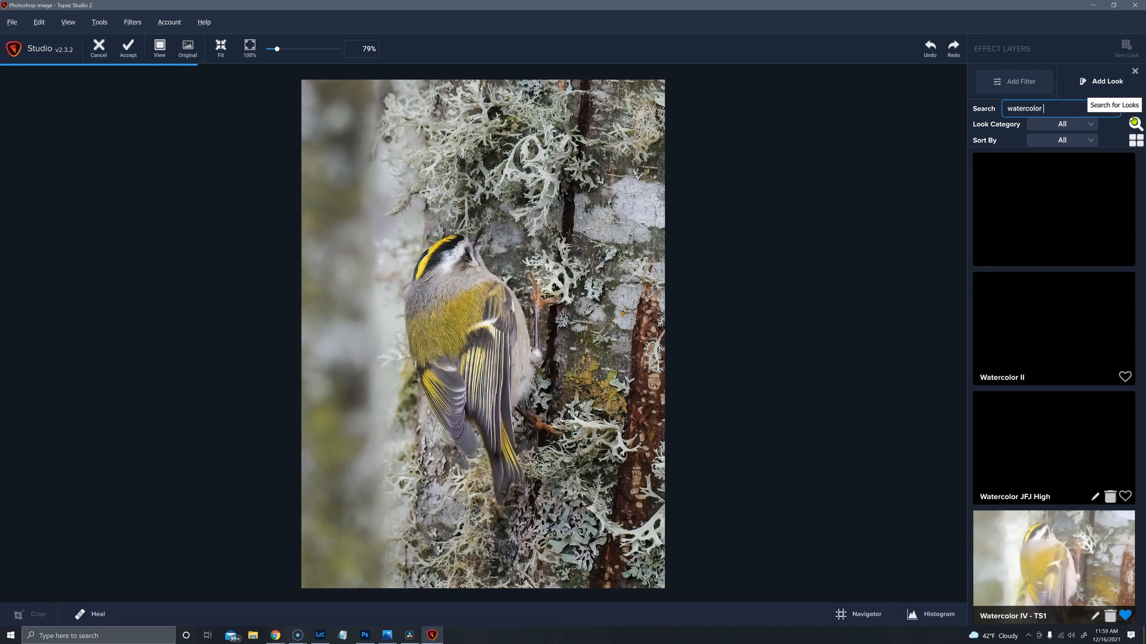
text( V)
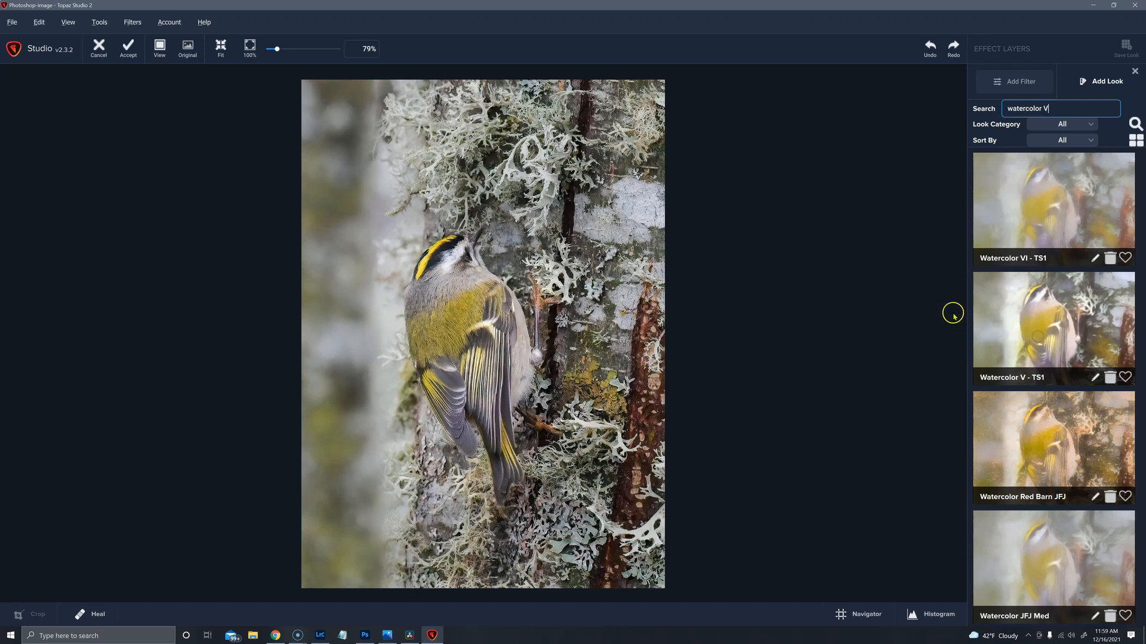
click(1034, 309)
click(1055, 338)
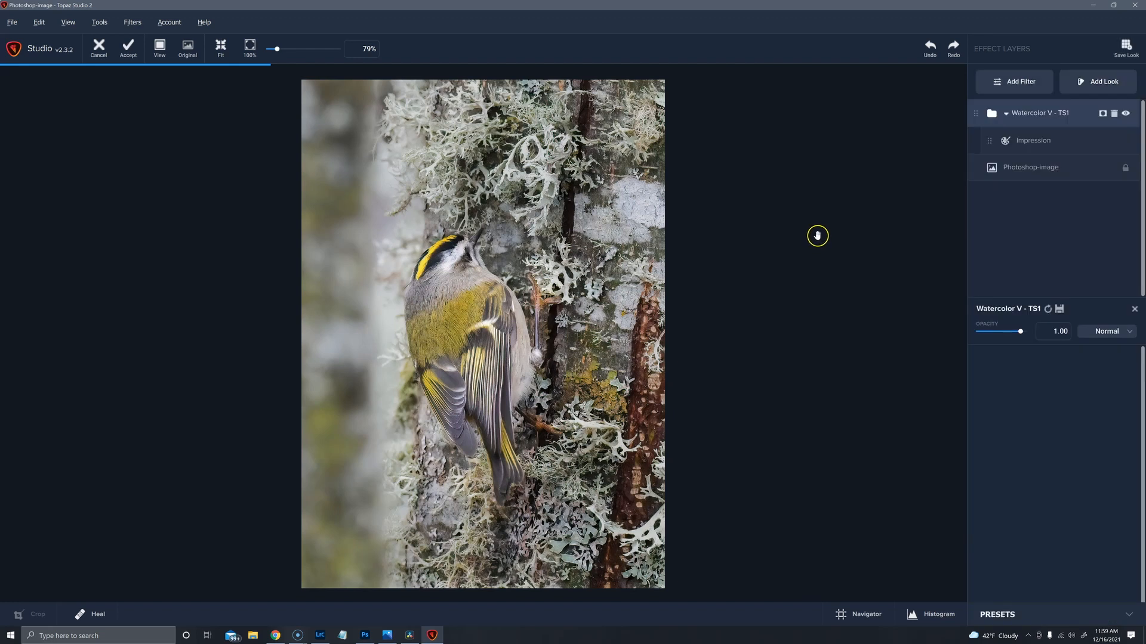
In the look's Impression filter, set the number of strokes to Low and the brush size to 0.72.
click(1047, 143)
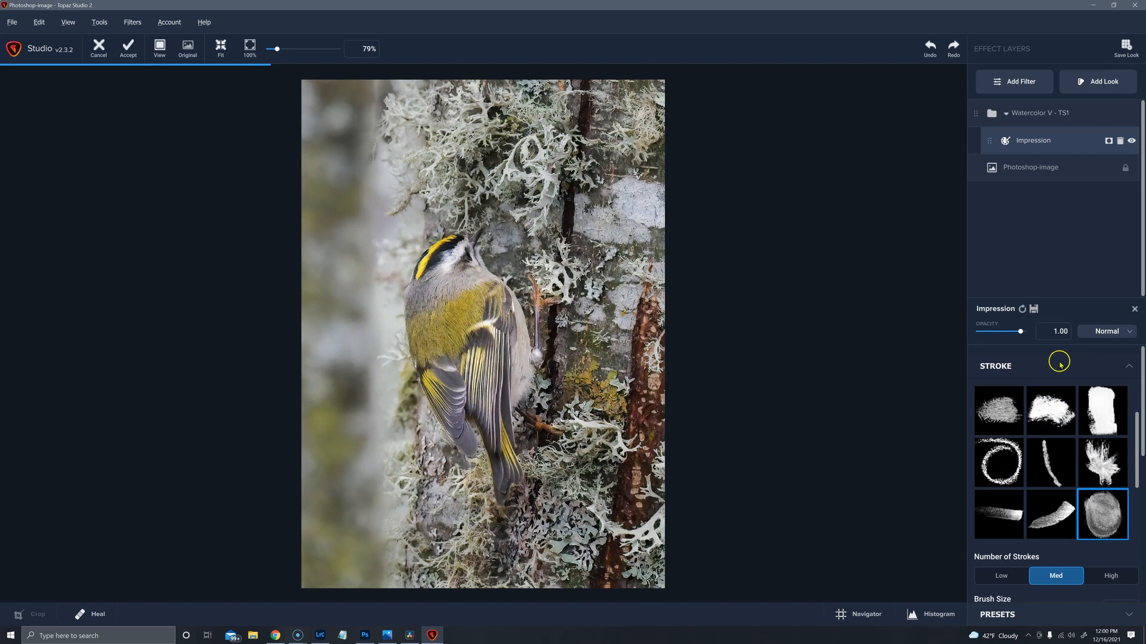
scroll(1068, 409, down, 1)
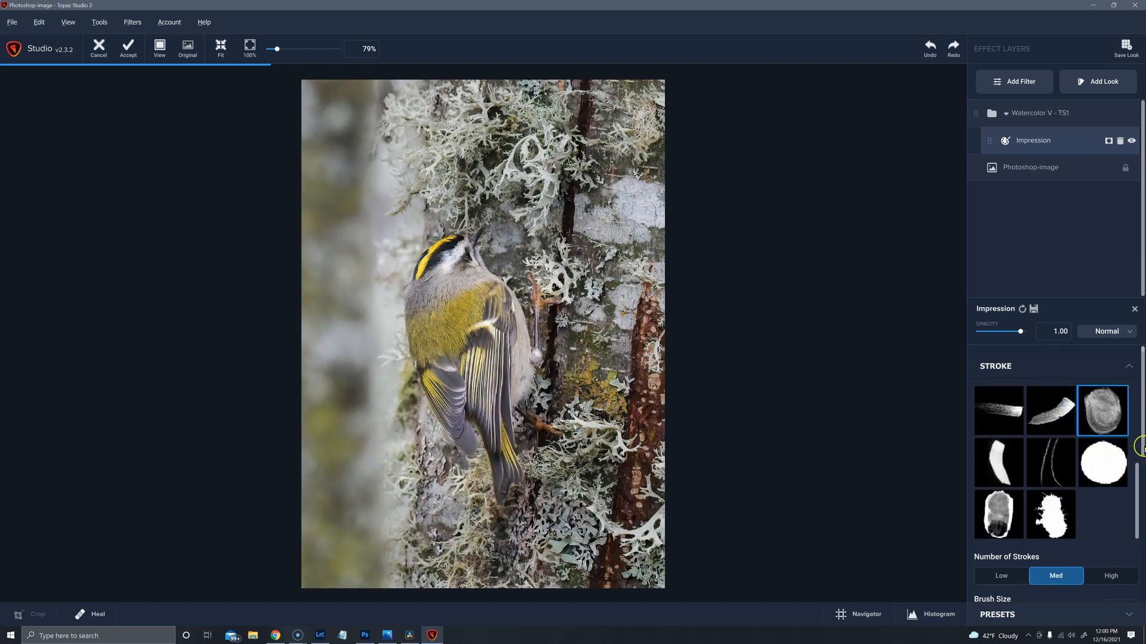
drag(1140, 446, 1142, 513)
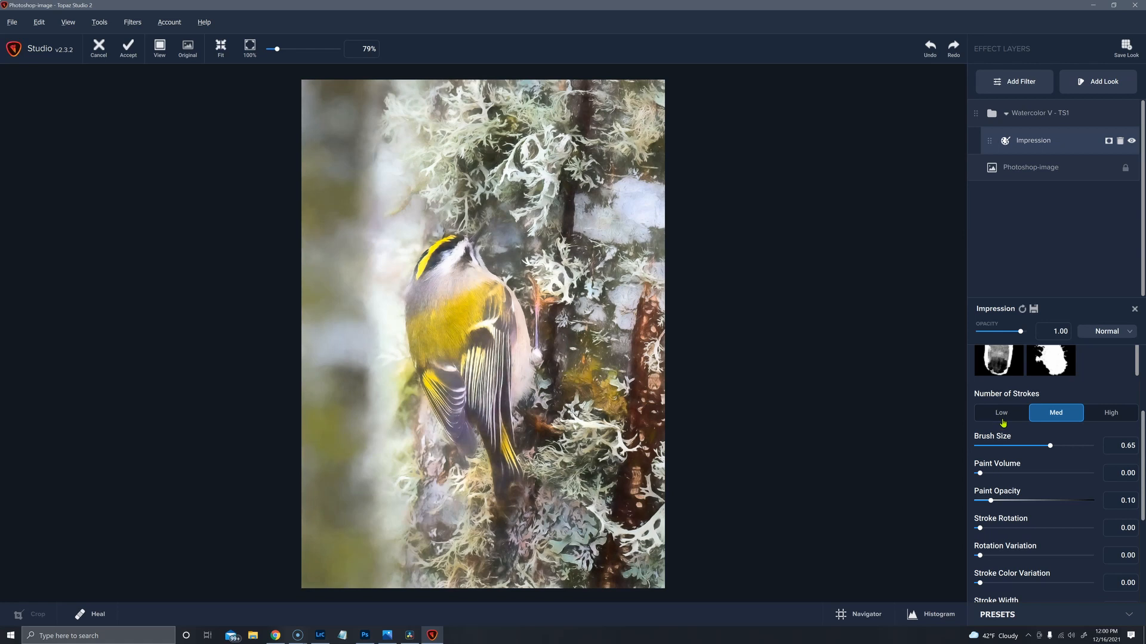
click(1002, 418)
click(1001, 416)
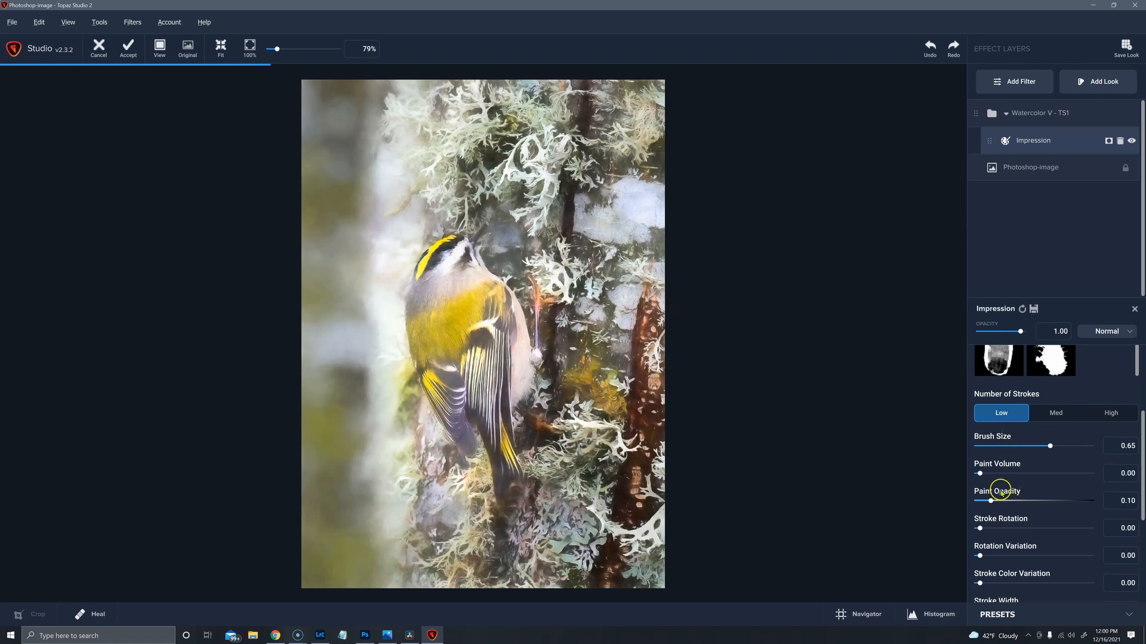
click(1058, 446)
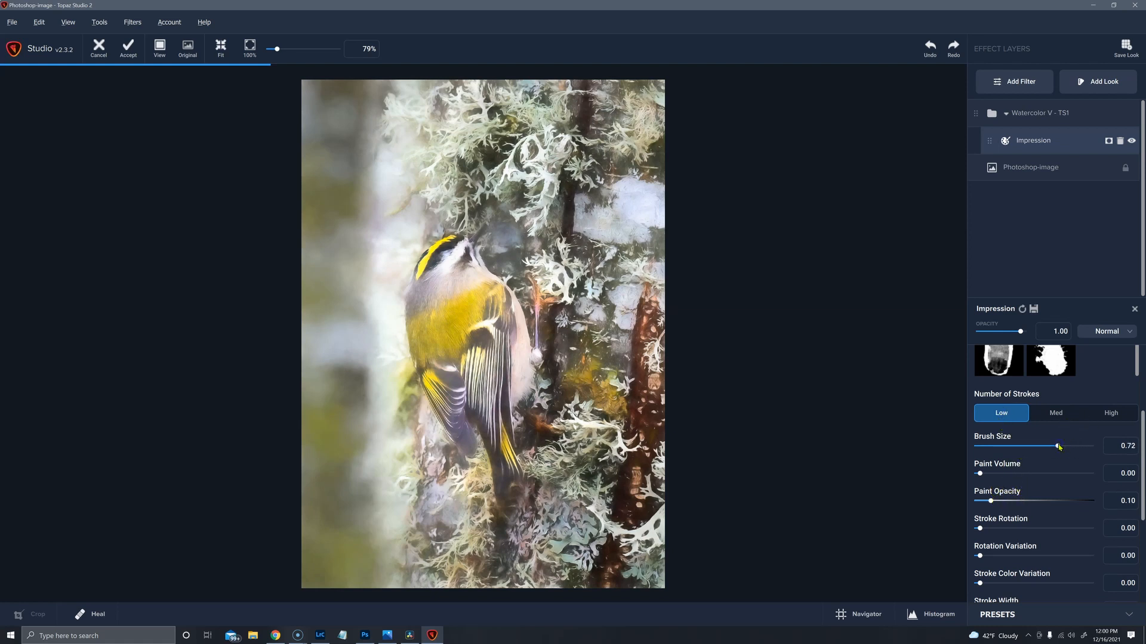
Set the Impression filter's paint opacity to 0.27 and its spill to 0.27.
click(1005, 501)
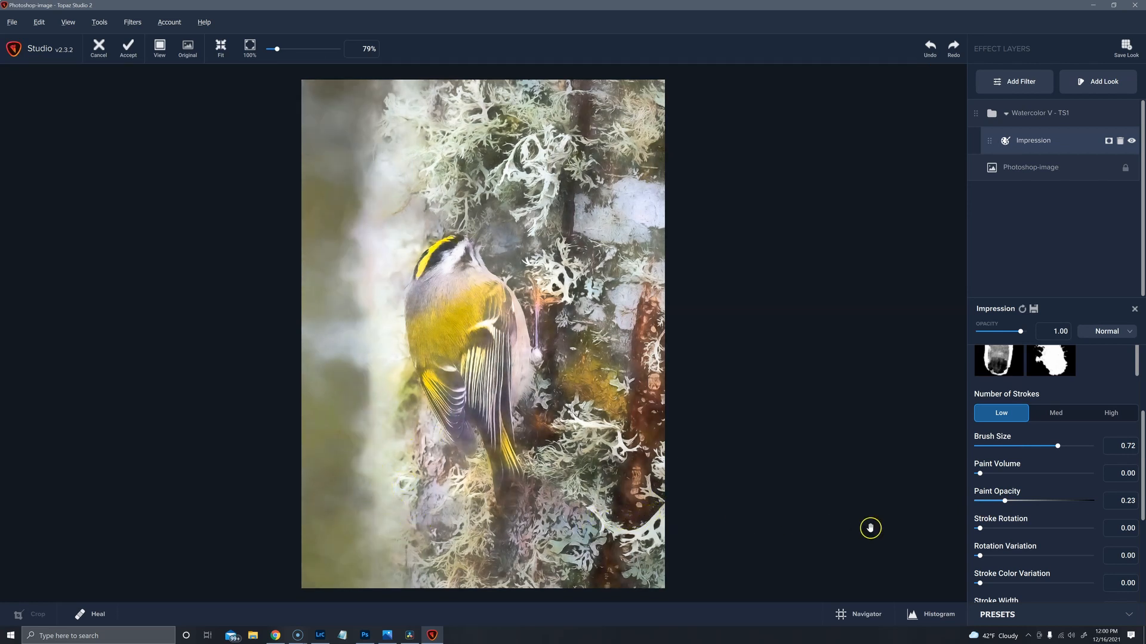
drag(1006, 502, 1009, 501)
scroll(1078, 540, down, 3)
scroll(1063, 561, down, 1)
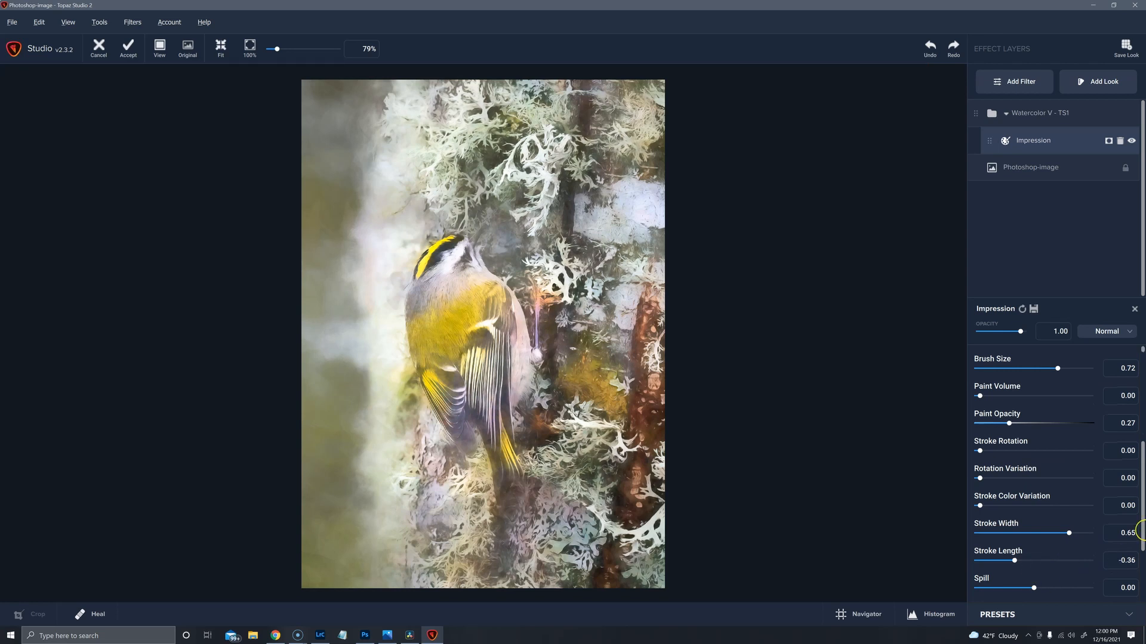
scroll(1041, 537, down, 4)
drag(1034, 488, 1050, 491)
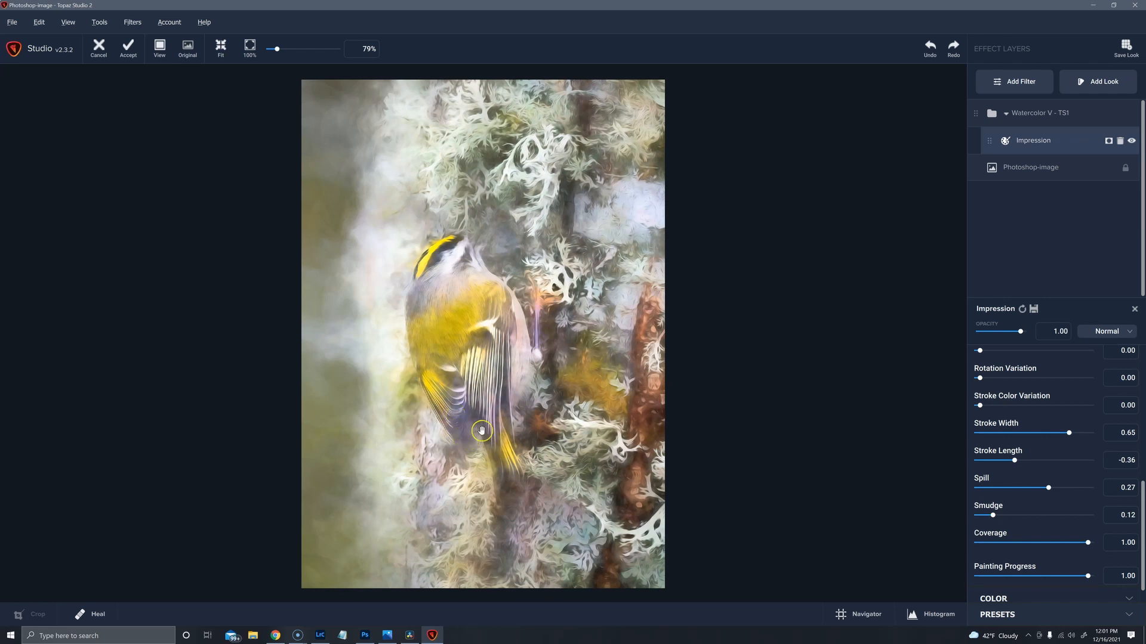
Add a mask to the Watercolor V - TS1 group at 0.44 opacity and brush over the bird's beak and feet with 0.32 transparency.
mouse_move(1104, 123)
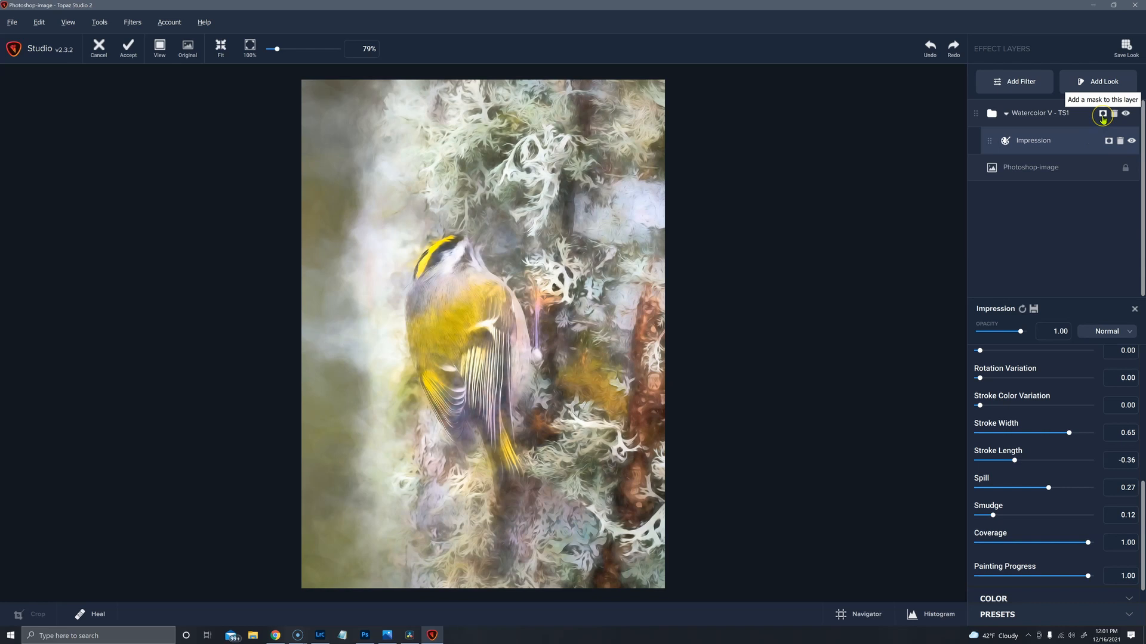
click(1103, 117)
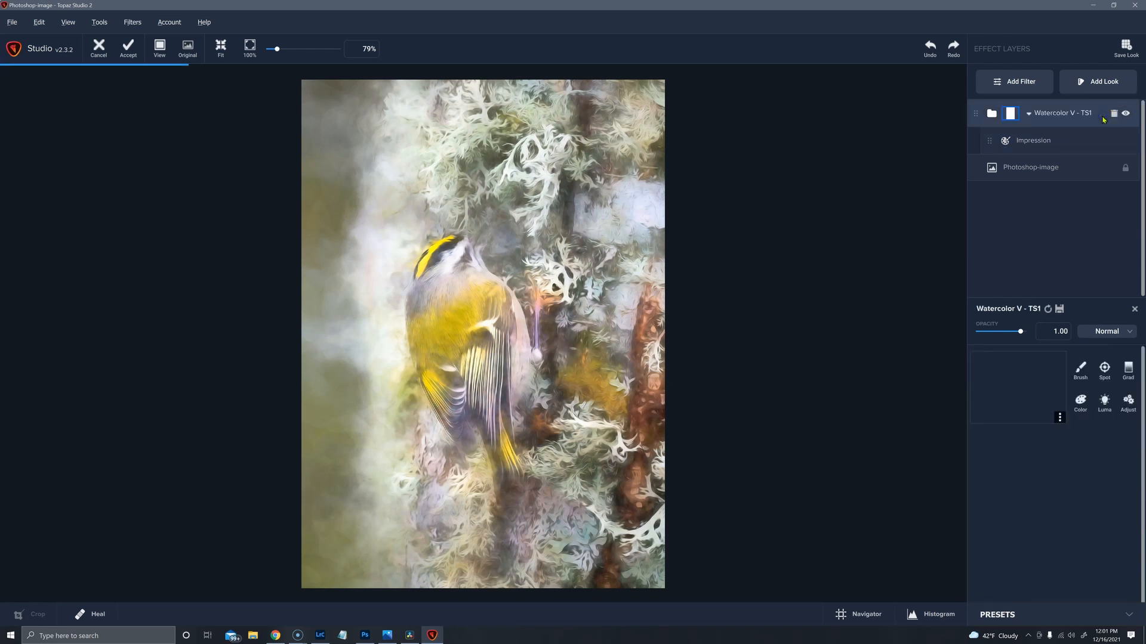
click(1080, 371)
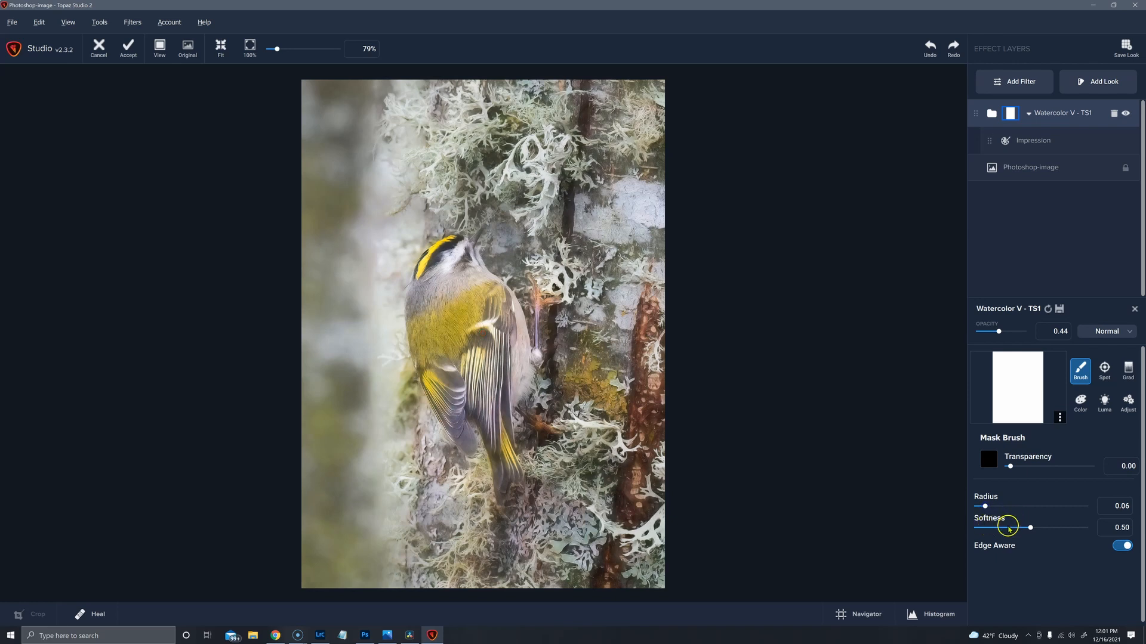
drag(1040, 470, 1035, 469)
drag(483, 233, 479, 237)
drag(537, 311, 535, 312)
drag(469, 258, 471, 260)
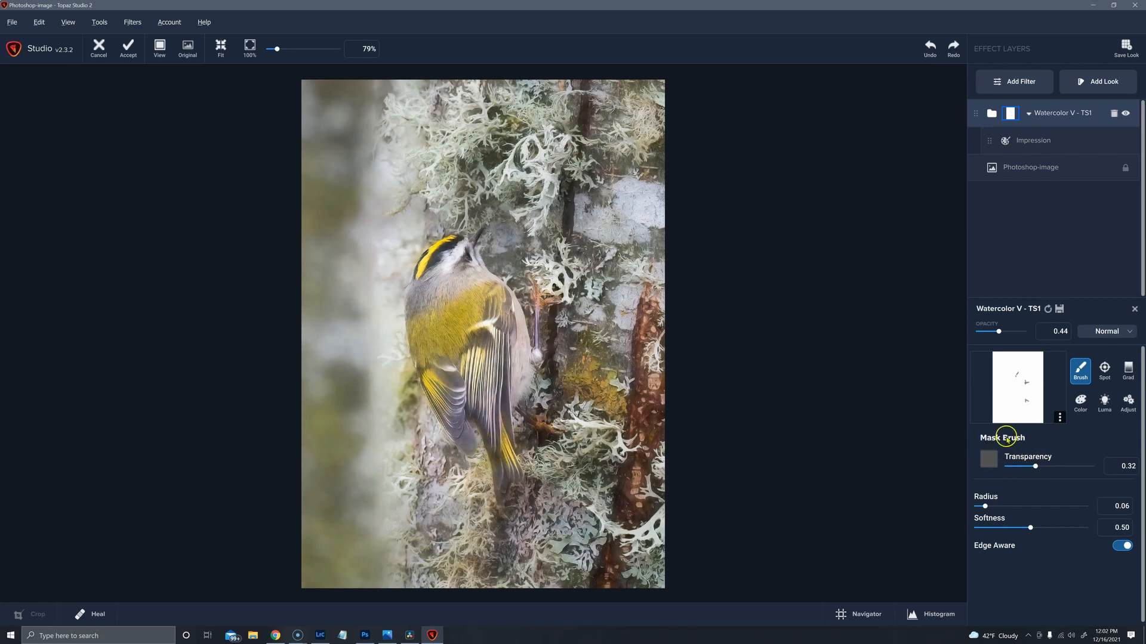
Set the look's opacity to 0.37 and mask the bird's tail and wings with a 0.17 radius brush at 0.50 transparency.
drag(999, 333, 1027, 335)
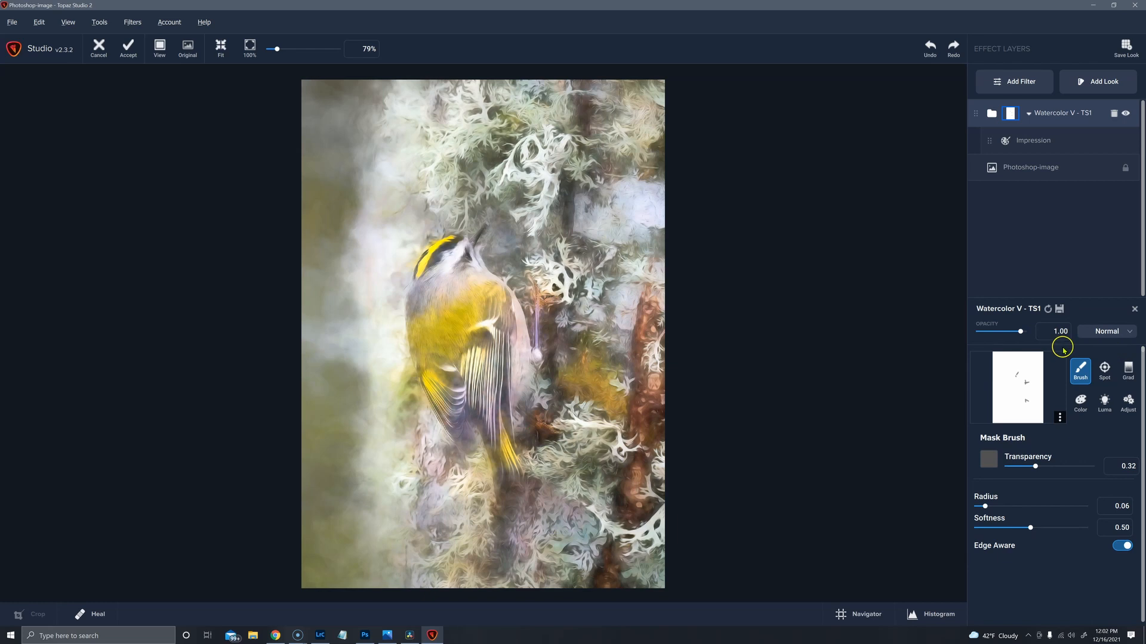
click(997, 333)
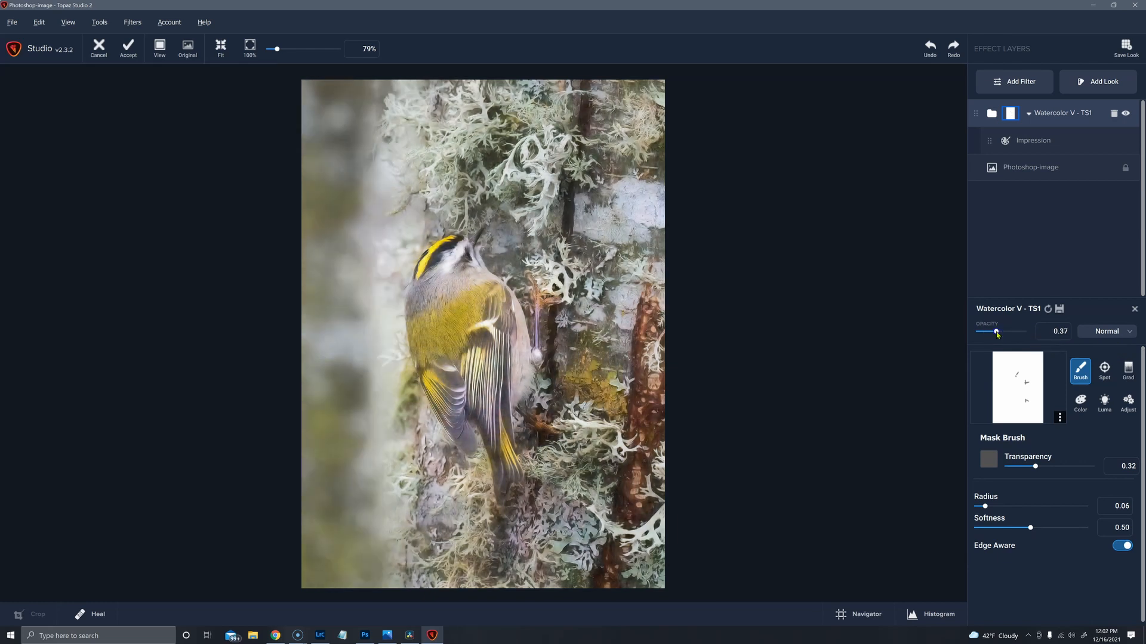
click(1050, 467)
drag(499, 443, 499, 443)
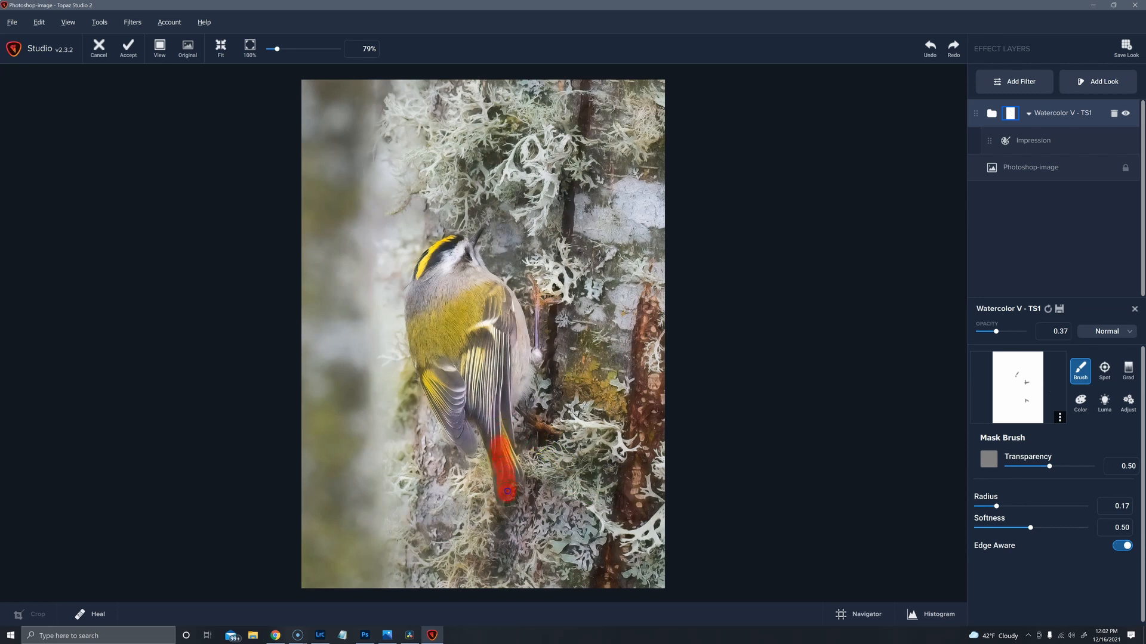
drag(503, 409, 500, 406)
mouse_move(469, 443)
mouse_down()
mouse_move(455, 392)
mouse_move(445, 420)
mouse_up()
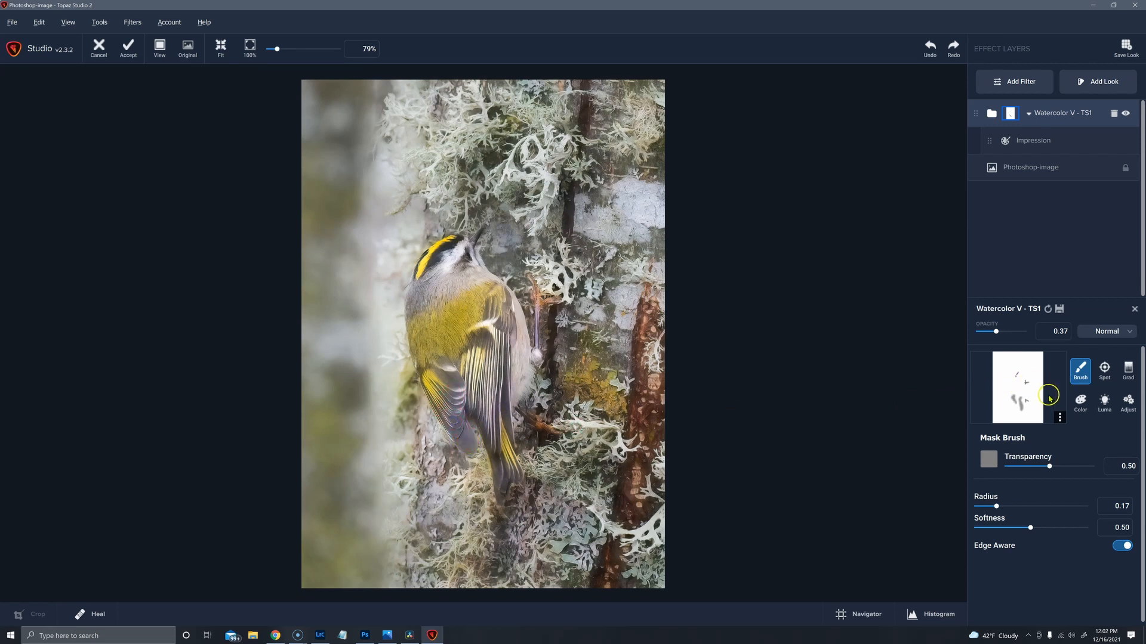
Set the look's opacity to 1.00 and brush the mask along the bird's pale flank at 0.60 transparency.
click(1024, 333)
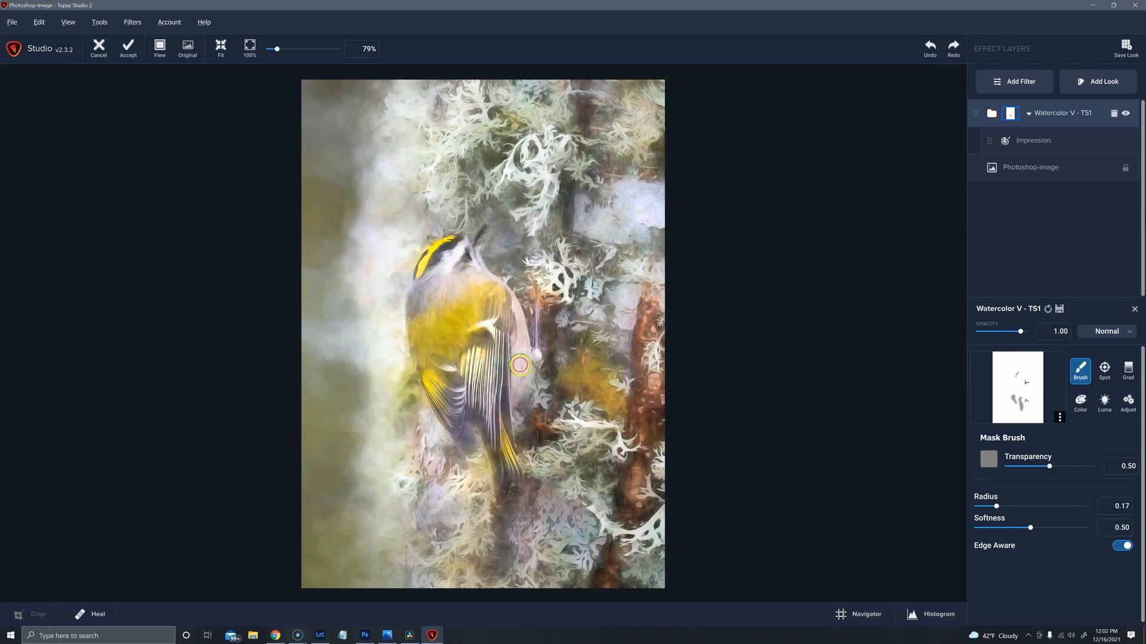
drag(1040, 465, 1055, 466)
mouse_move(517, 373)
mouse_down()
mouse_move(521, 355)
mouse_move(511, 403)
mouse_move(526, 377)
mouse_up()
drag(527, 420, 519, 408)
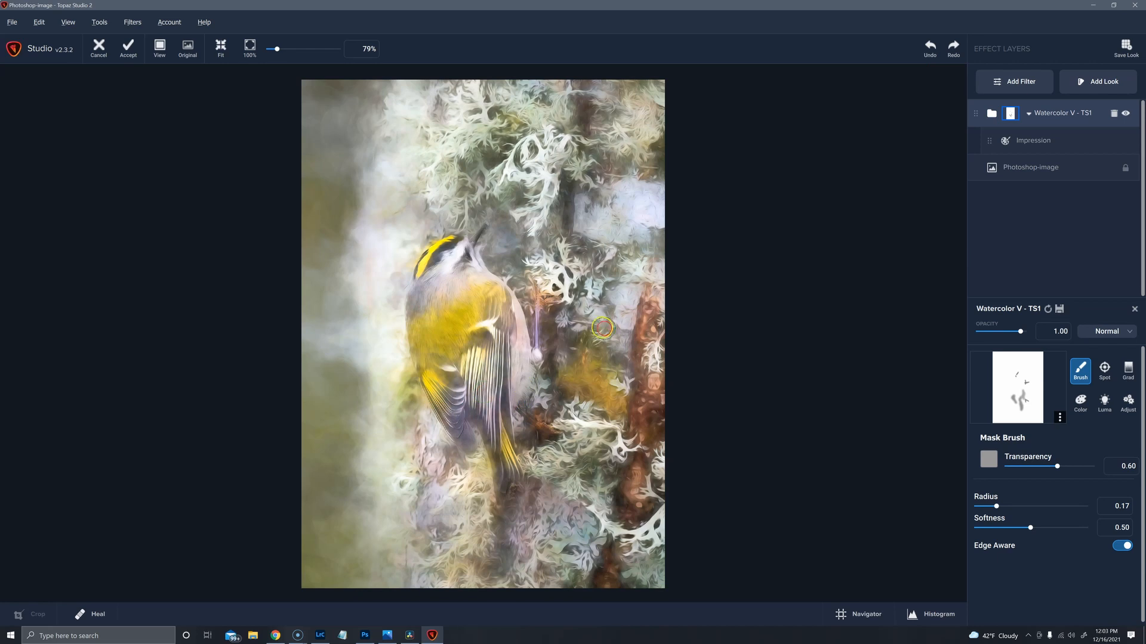
click(534, 356)
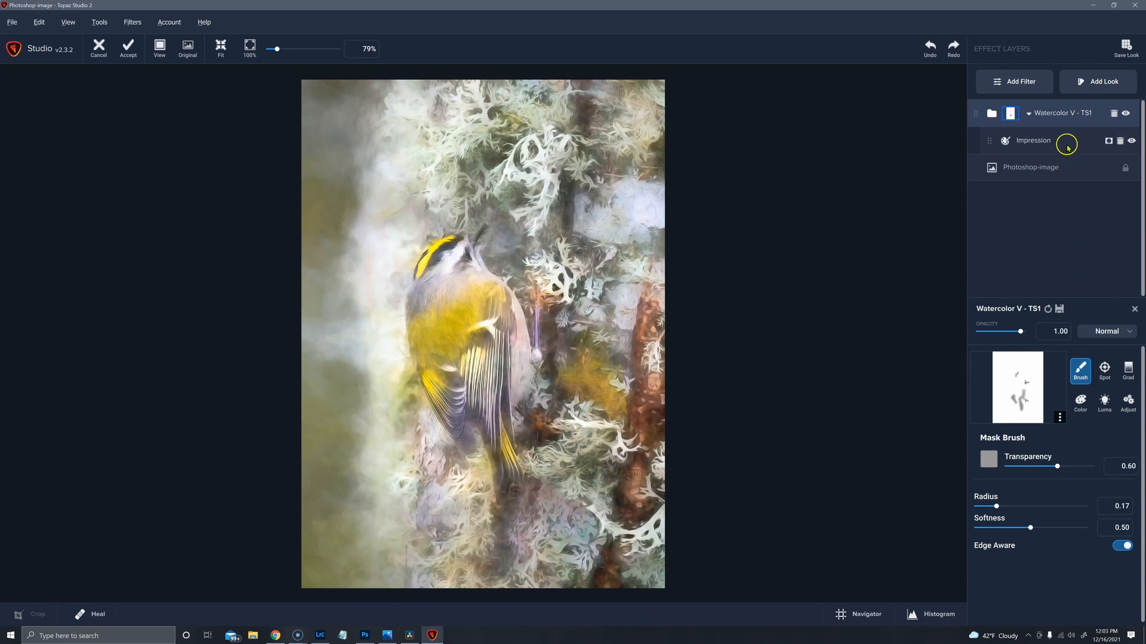
Reopen the Impression filter and set its stroke width to 0.64 and stroke length to -0.42.
scroll(1058, 463, down, 3)
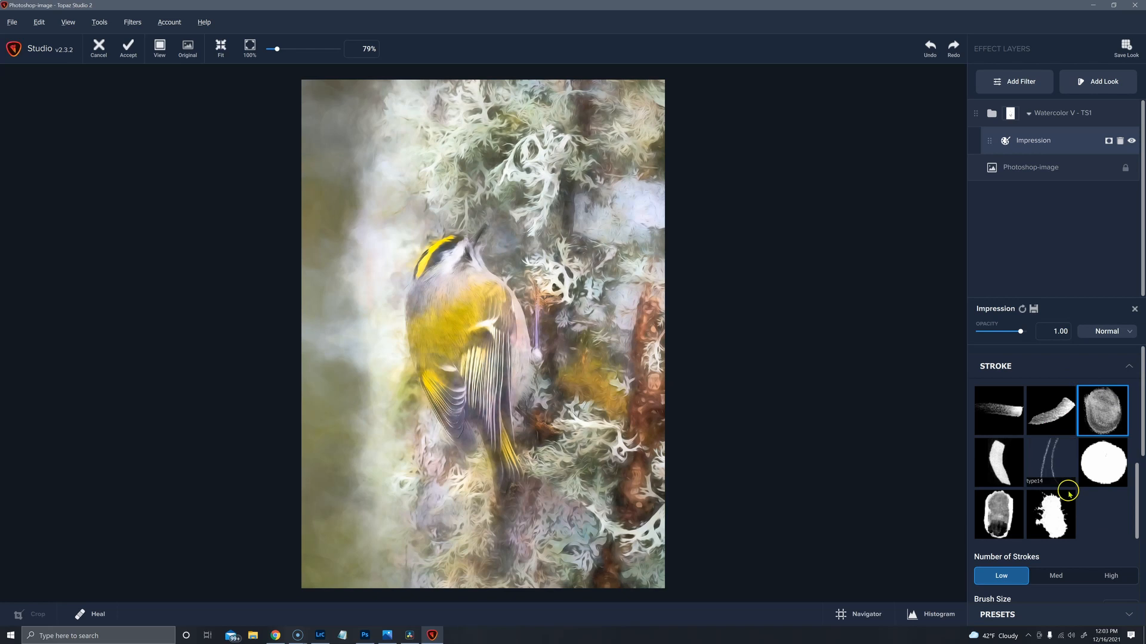
scroll(1070, 434, up, 2)
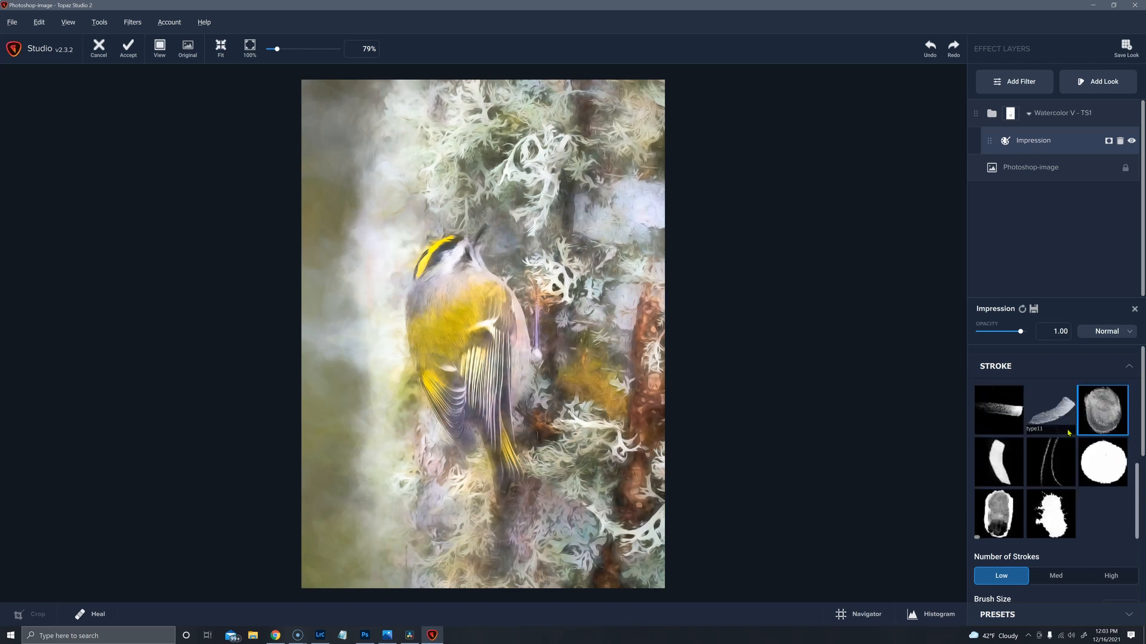
scroll(1068, 434, up, 3)
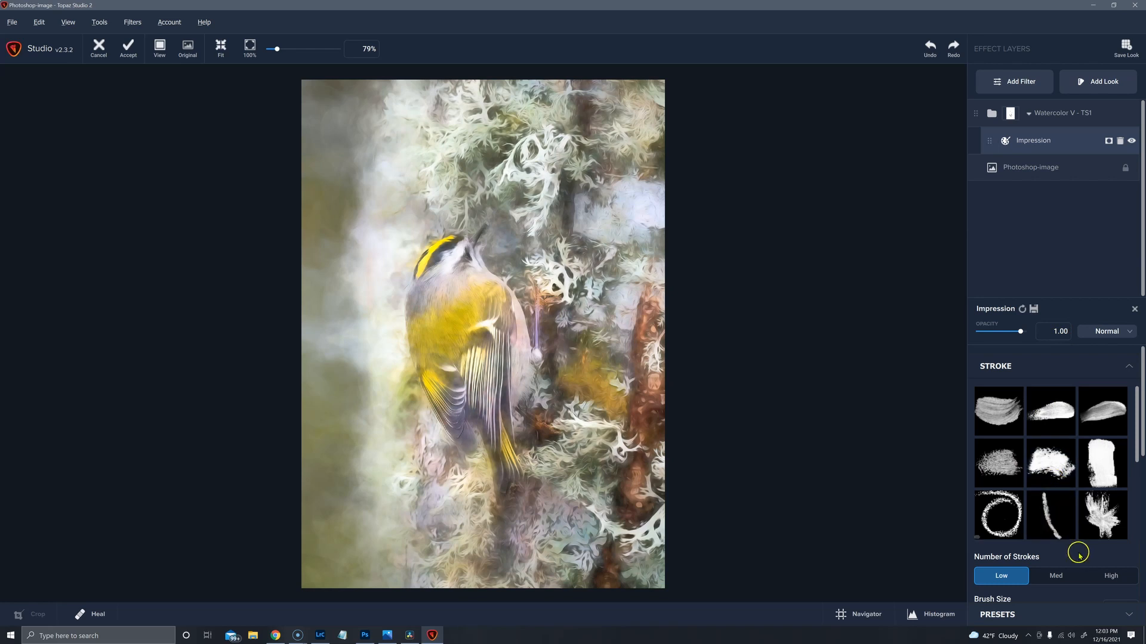
scroll(1078, 554, down, 3)
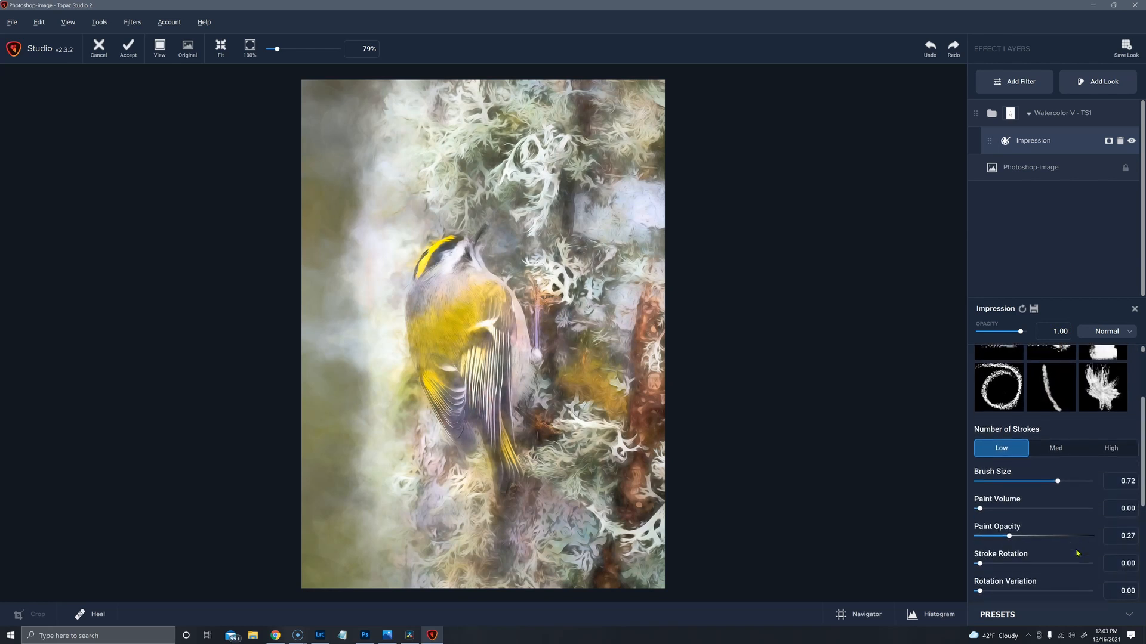
scroll(1078, 554, down, 2)
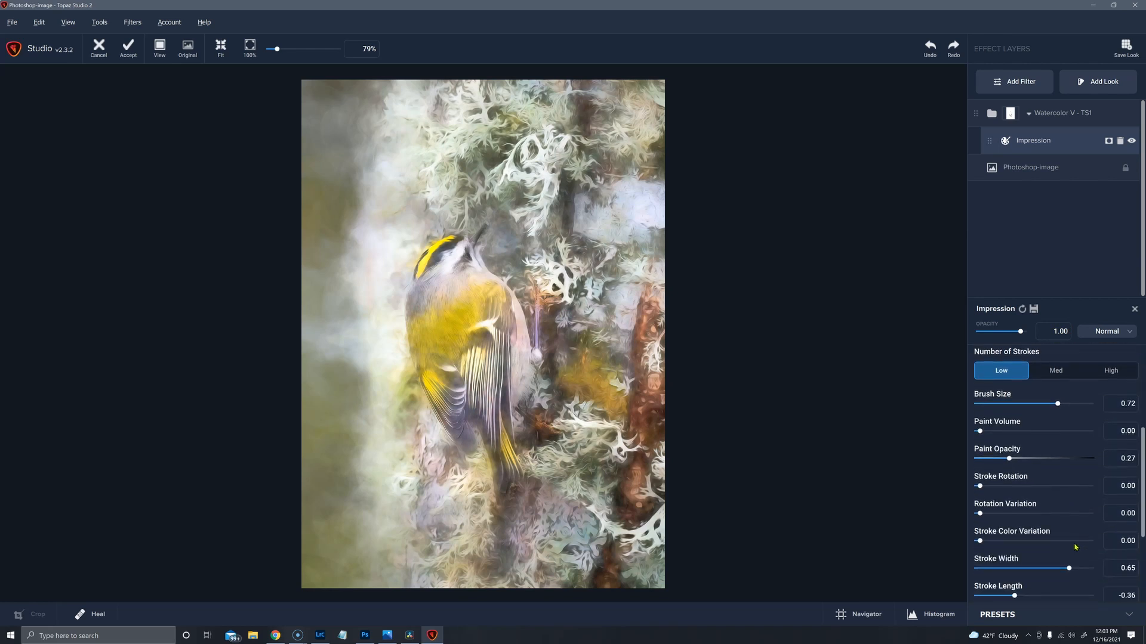
scroll(1045, 524, down, 2)
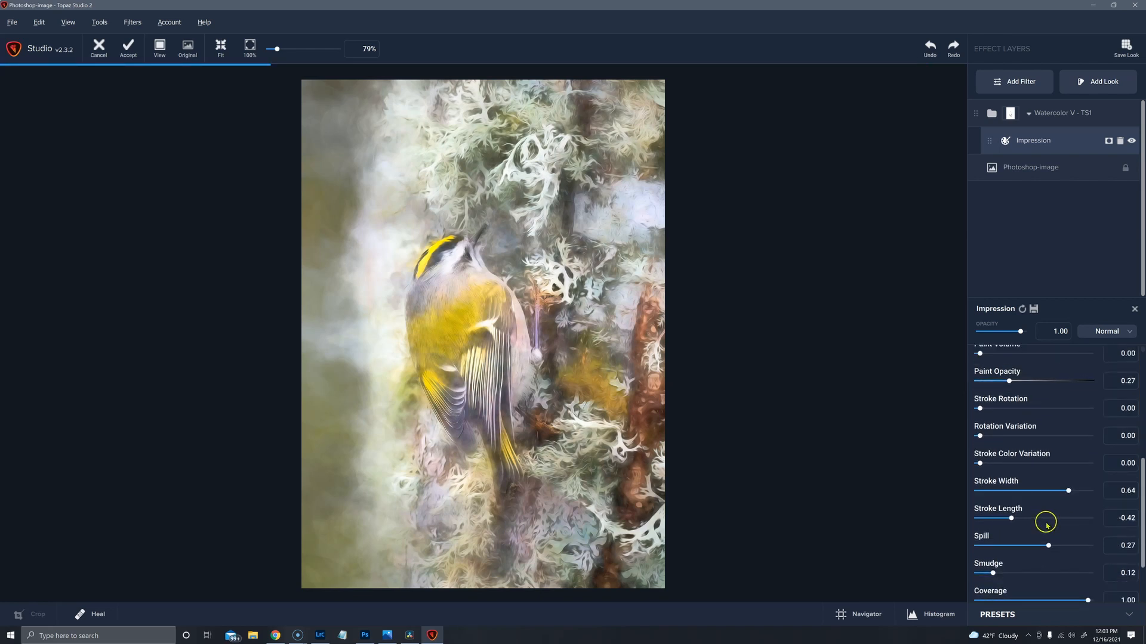
Open the Impression filter's lighting settings and set the vignette amount to 0.11.
drag(1141, 524, 1141, 567)
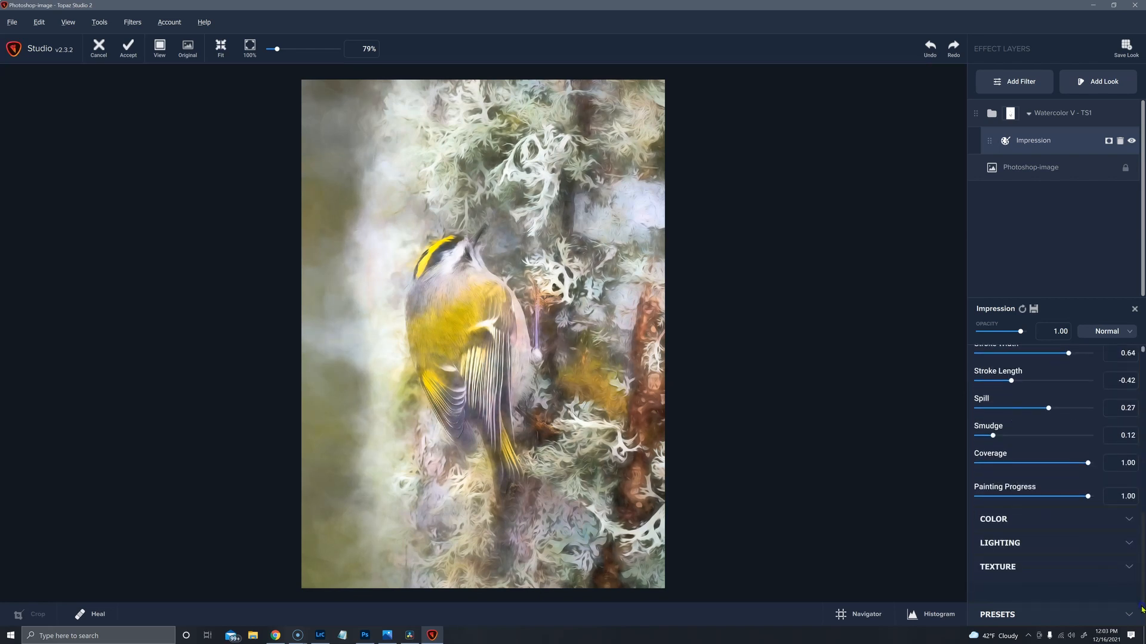
click(1126, 546)
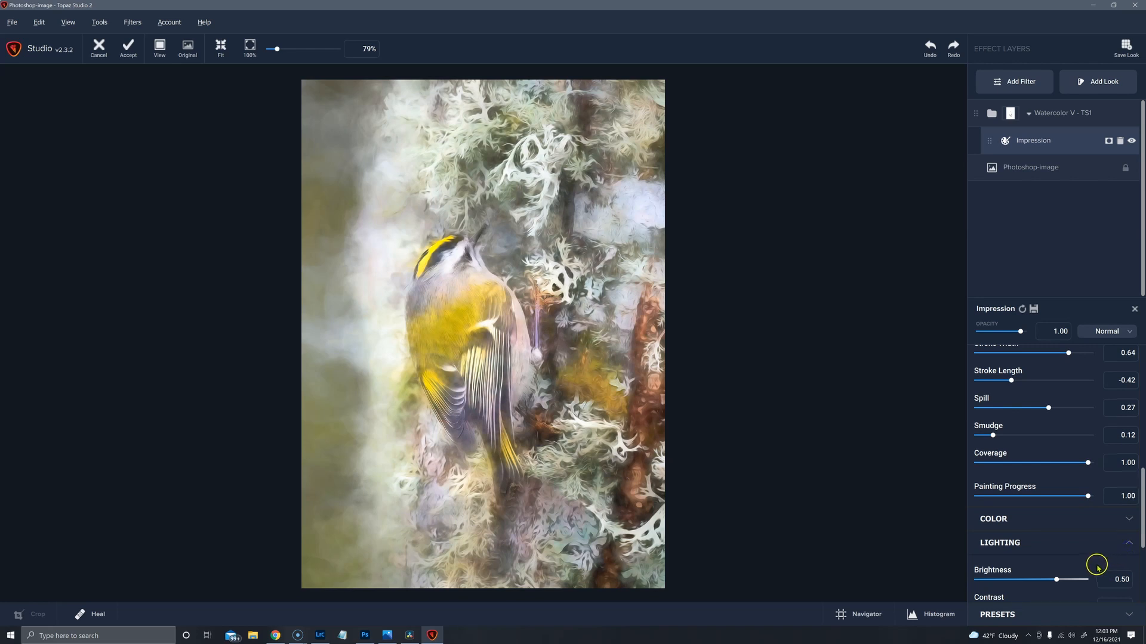
scroll(1092, 561, down, 3)
scroll(1068, 552, down, 3)
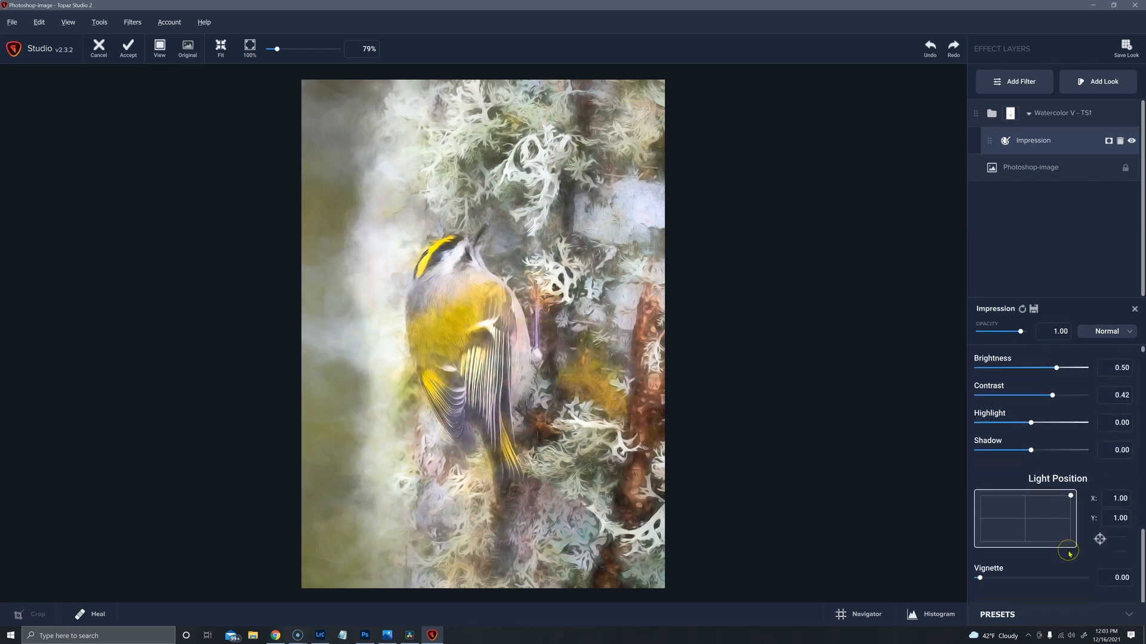
click(991, 536)
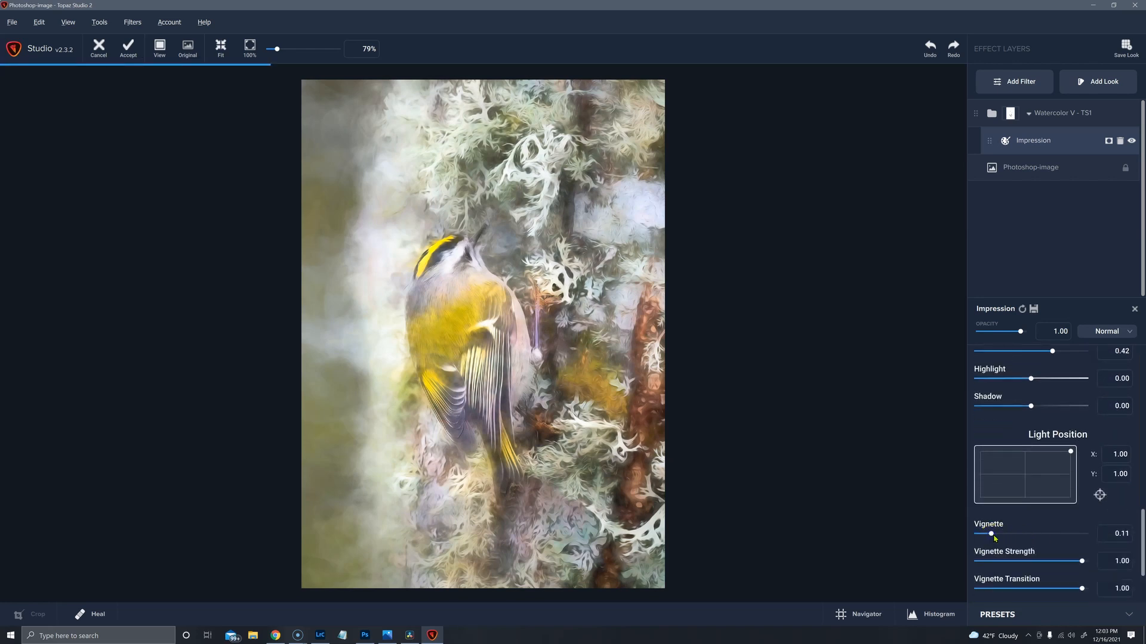
Change the Impression filter's vignette color from black to a warm off-white.
scroll(1059, 558, down, 3)
scroll(1063, 558, down, 3)
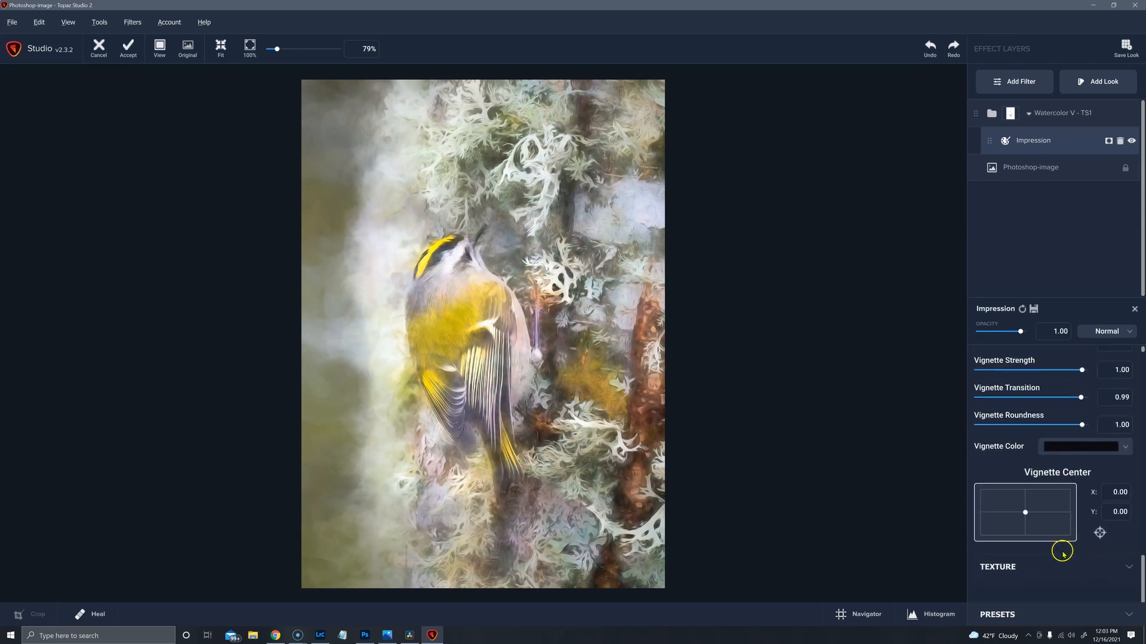
click(1090, 448)
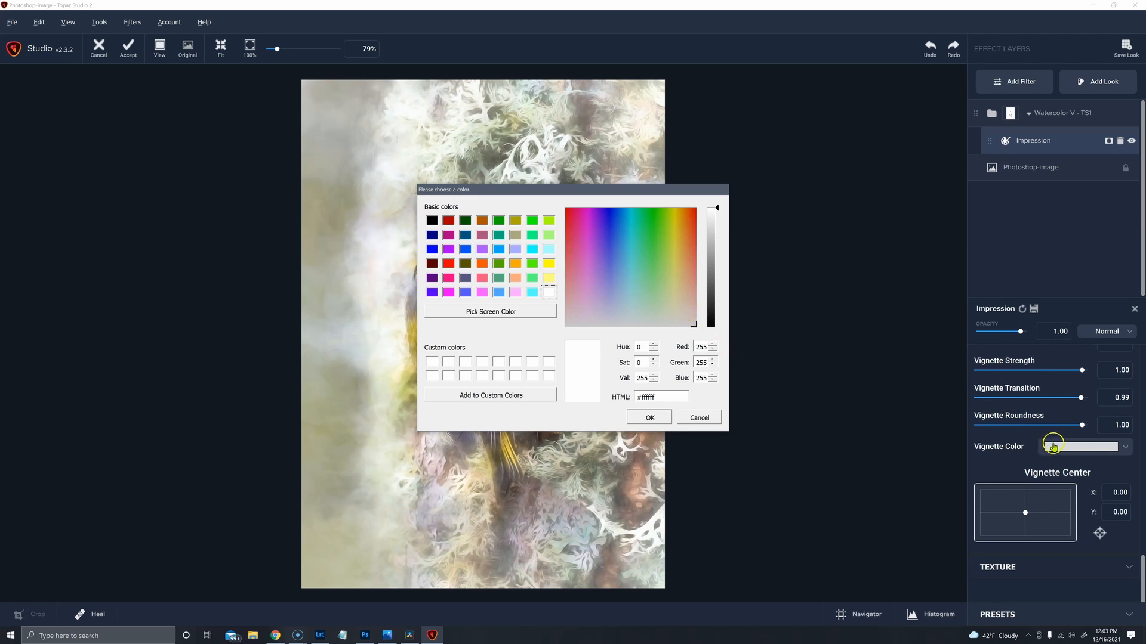
click(679, 321)
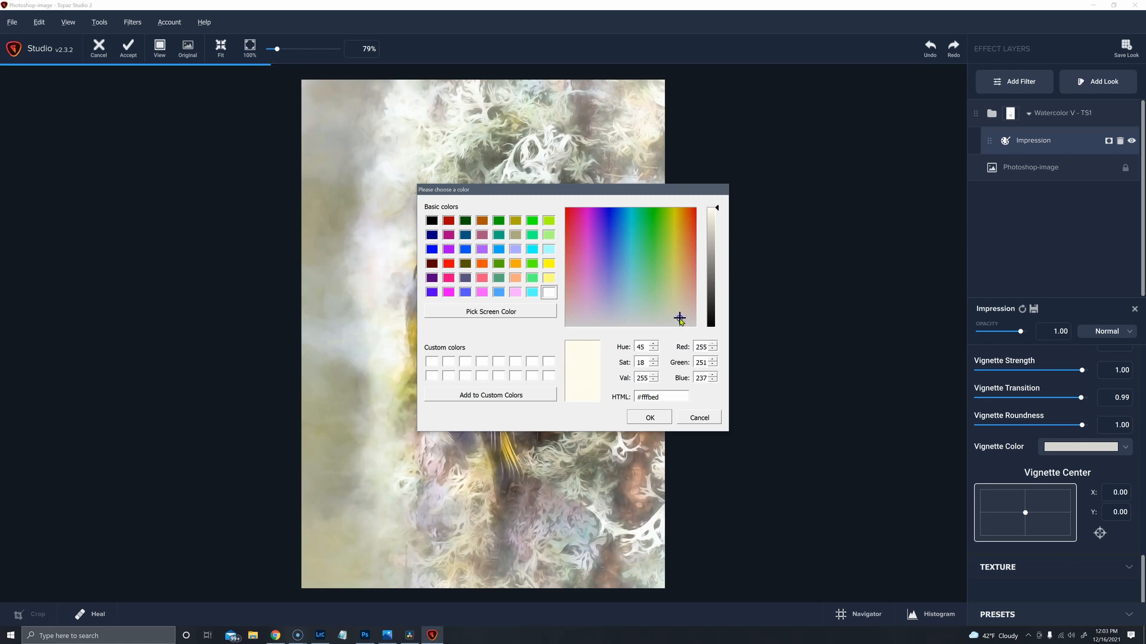
click(679, 324)
click(649, 420)
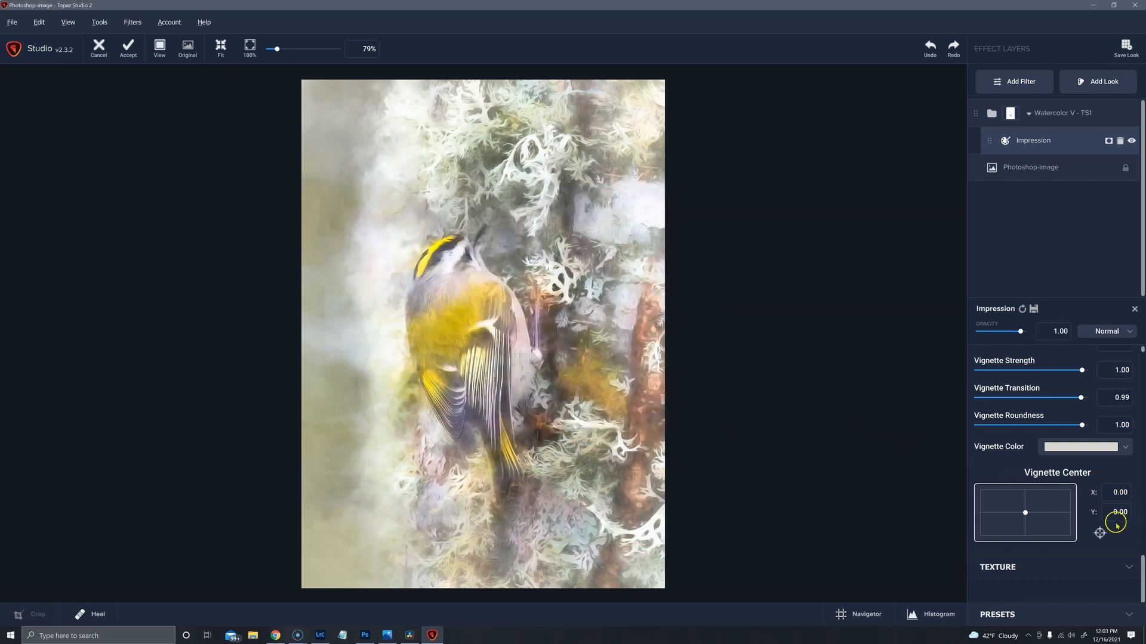
Set the vignette strength to 0.95, its transition to 0.00 and its roundness to 0.24.
click(994, 371)
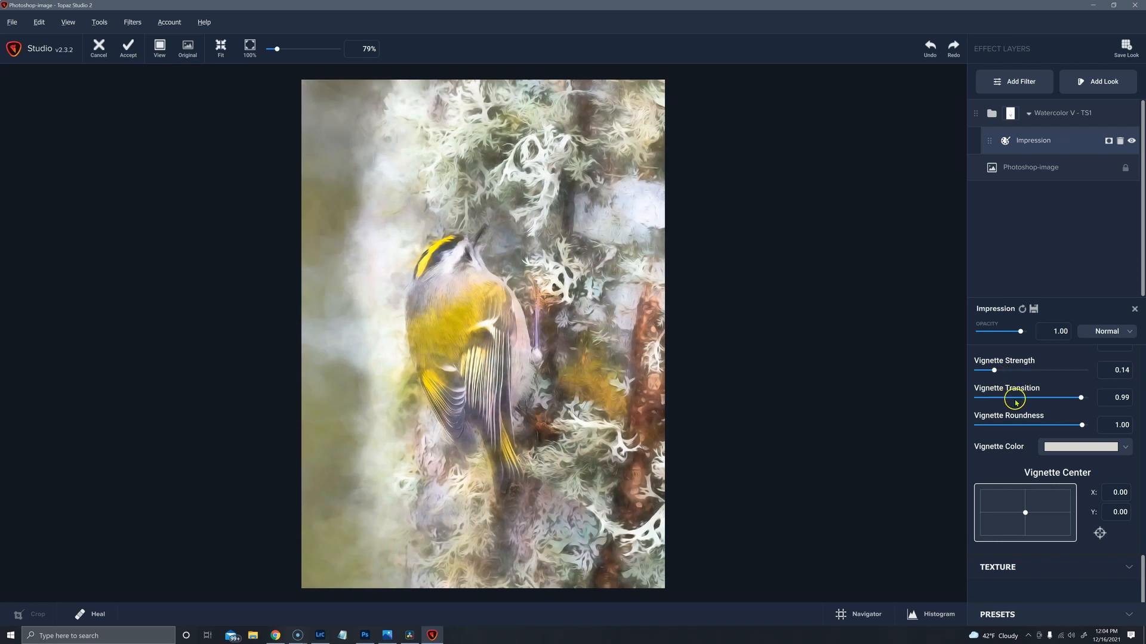
click(1005, 426)
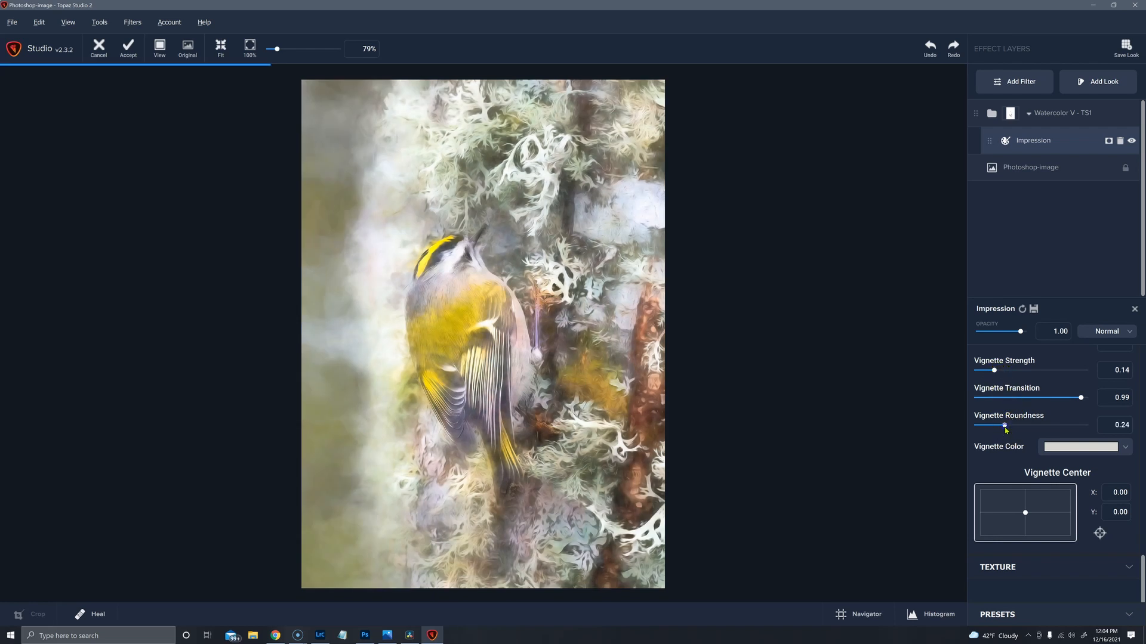
click(1016, 398)
drag(1016, 398, 968, 399)
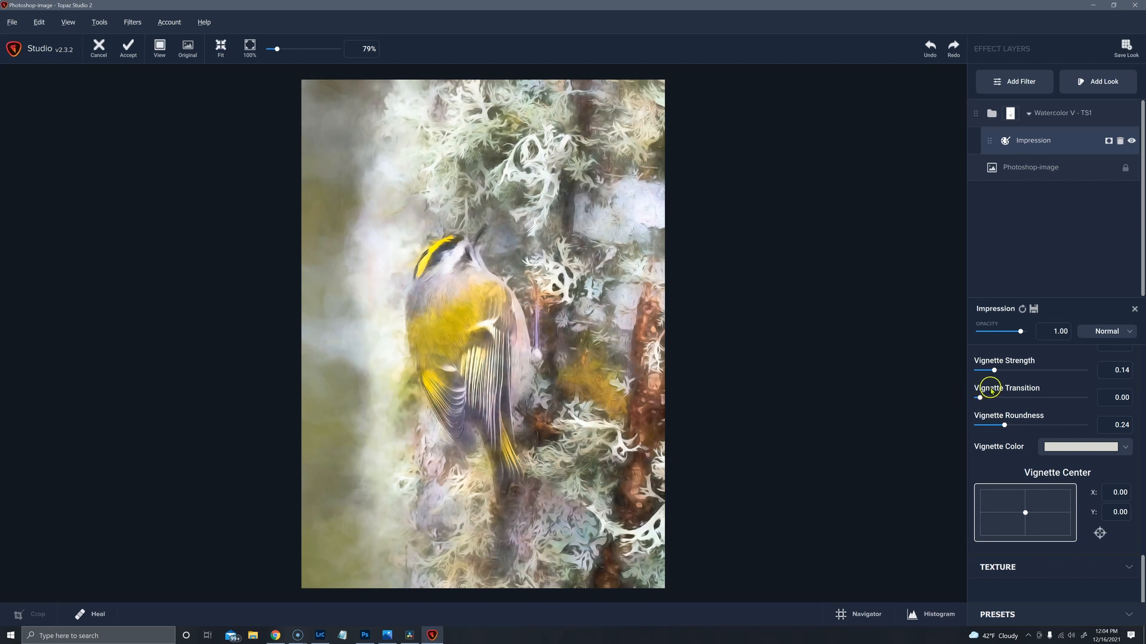
drag(995, 371, 1077, 376)
Adjust the Impression filter's vignette amount to 0.55, leaving a pale border around the bird and lichen.
scroll(1018, 369, up, 2)
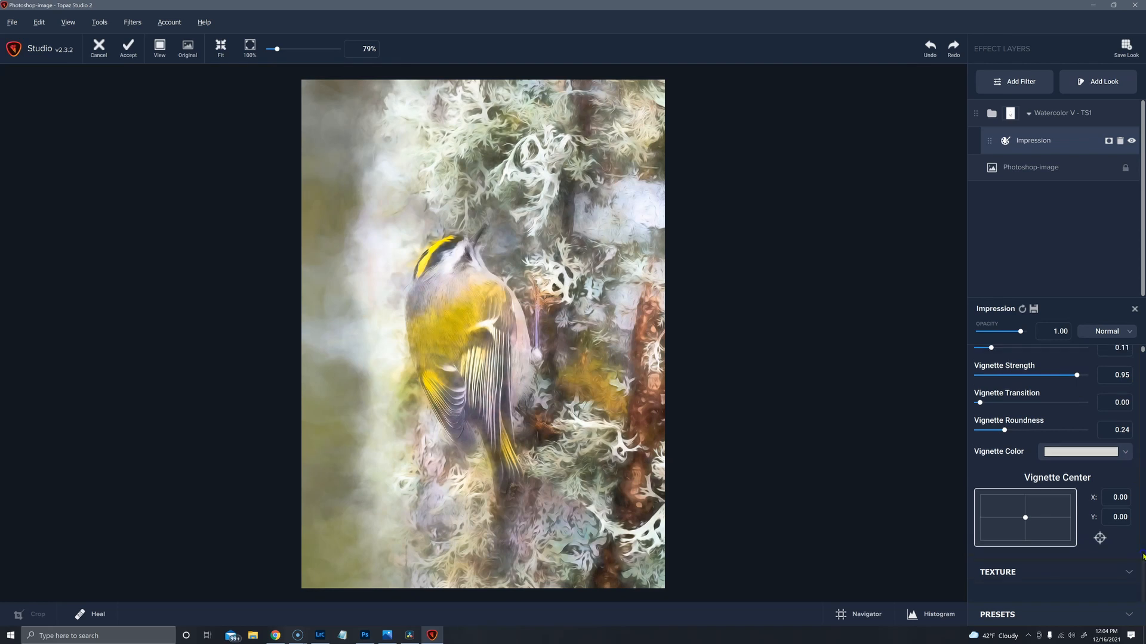
scroll(1141, 558, up, 2)
drag(1016, 404, 1048, 402)
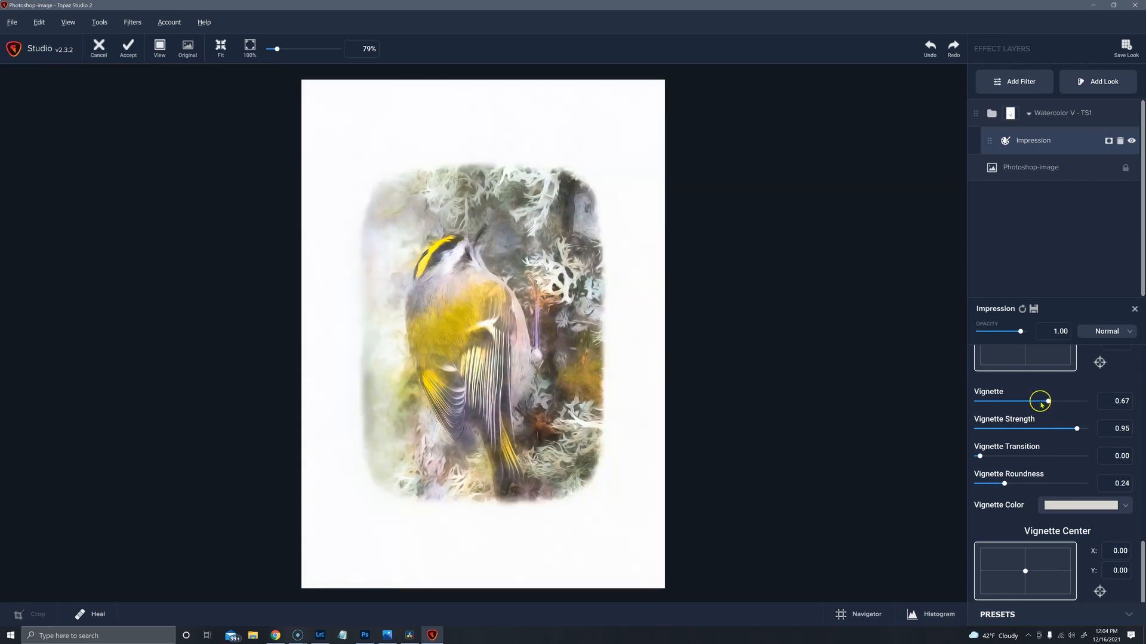
click(1013, 404)
drag(1014, 405, 1035, 403)
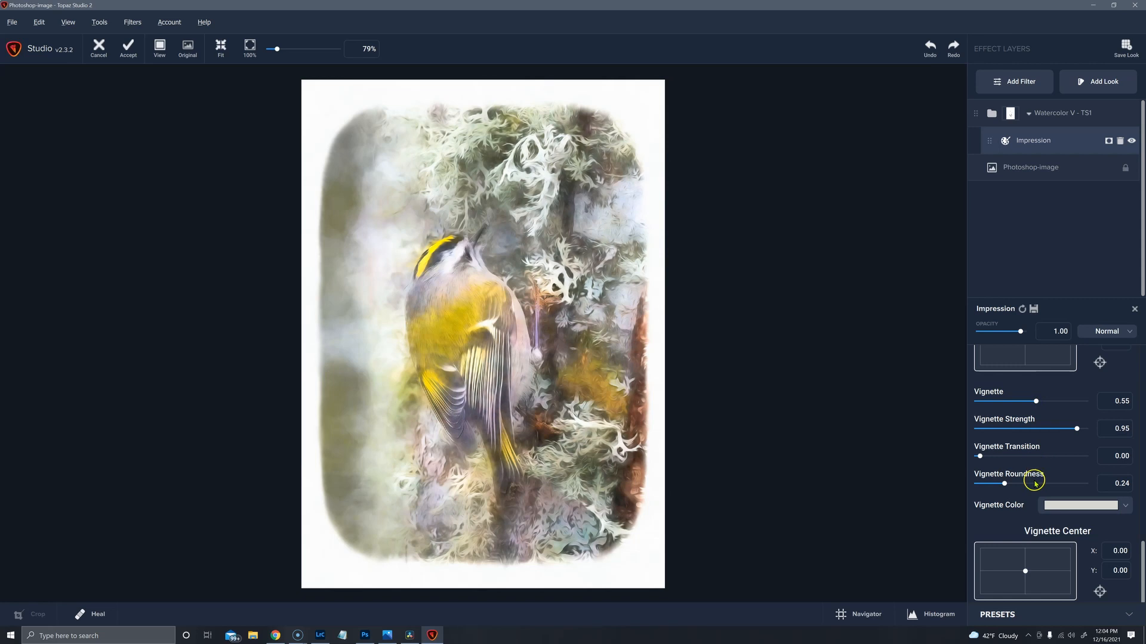
Soften the off-white vignette with a transition of 0.45 and a strength of 0.11.
click(1026, 457)
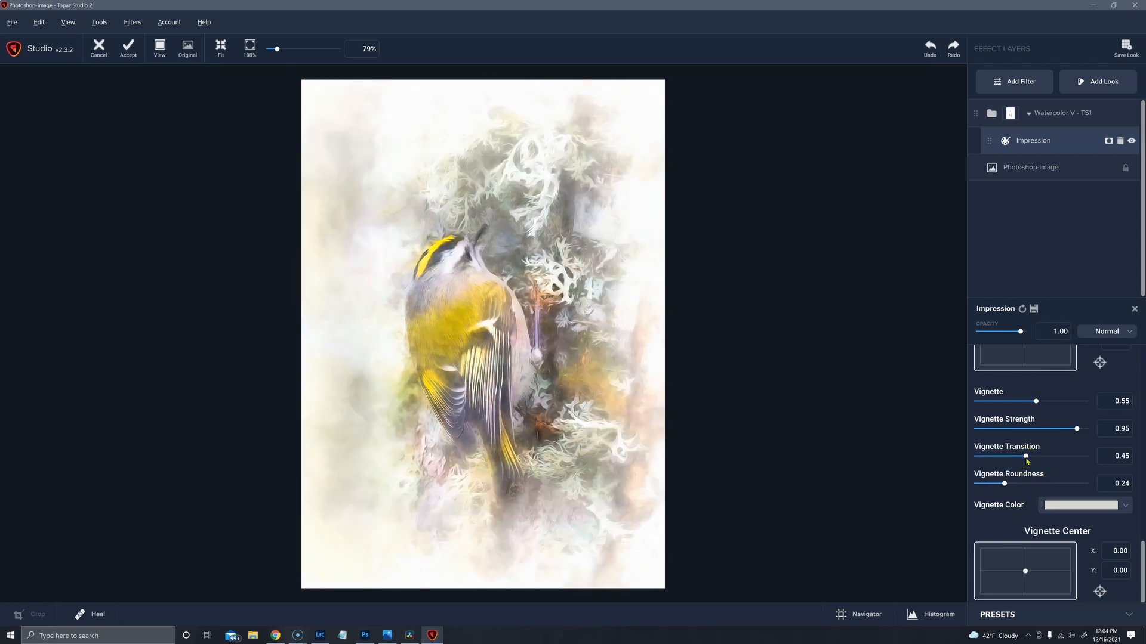
click(1009, 430)
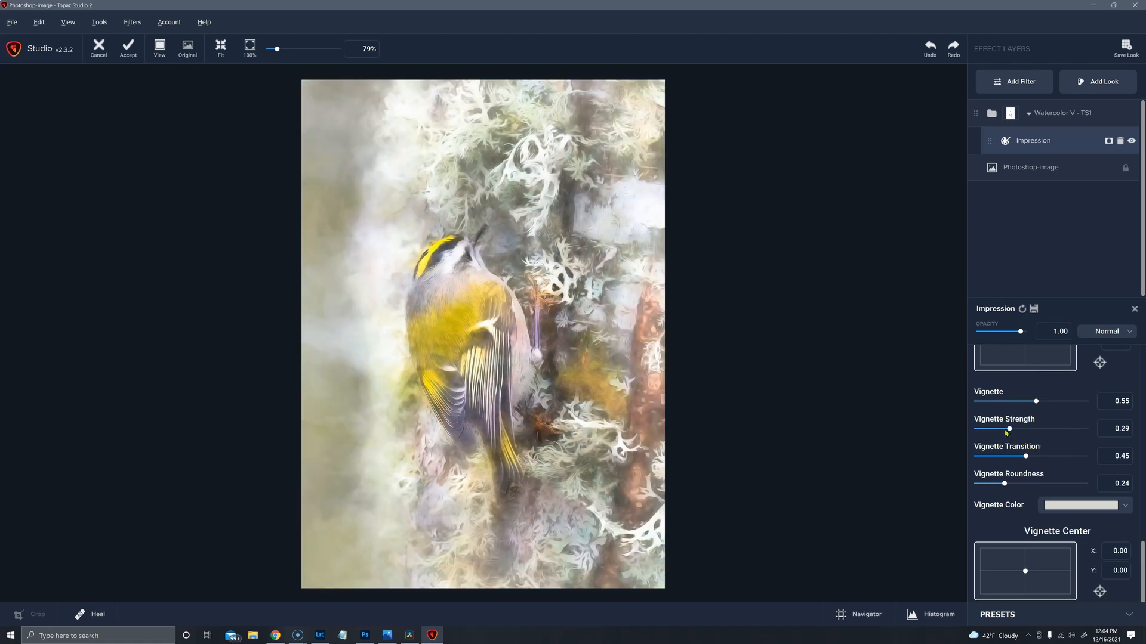
click(992, 429)
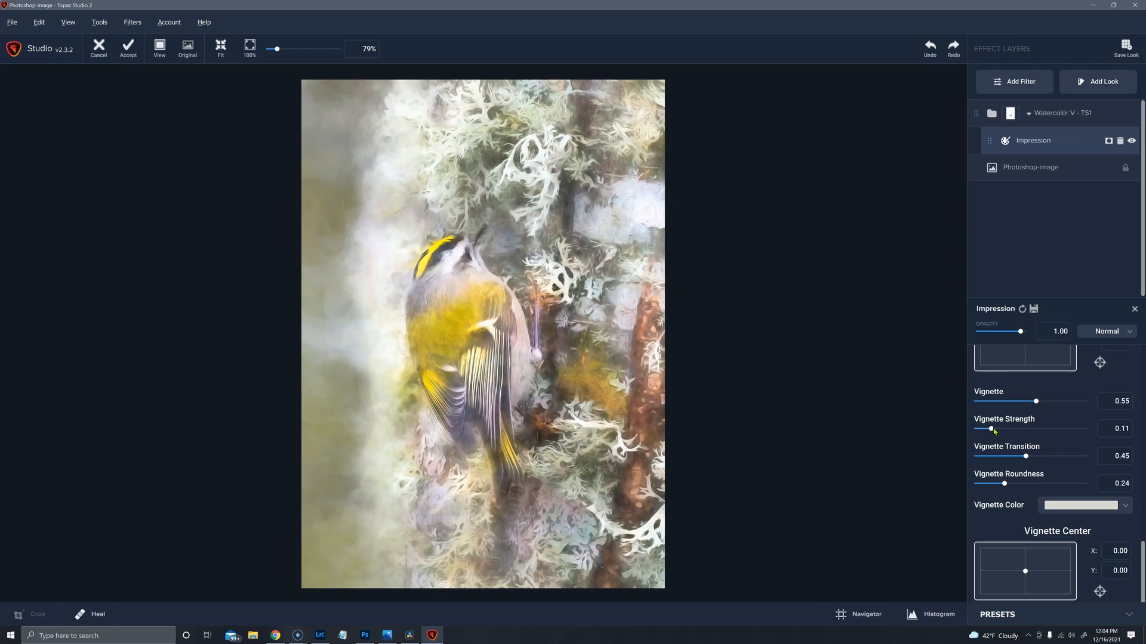
click(993, 430)
Search the looks for "wood carving" and add the Wood Carving II - TS1 look above the Watercolor V - TS1 group.
click(1064, 114)
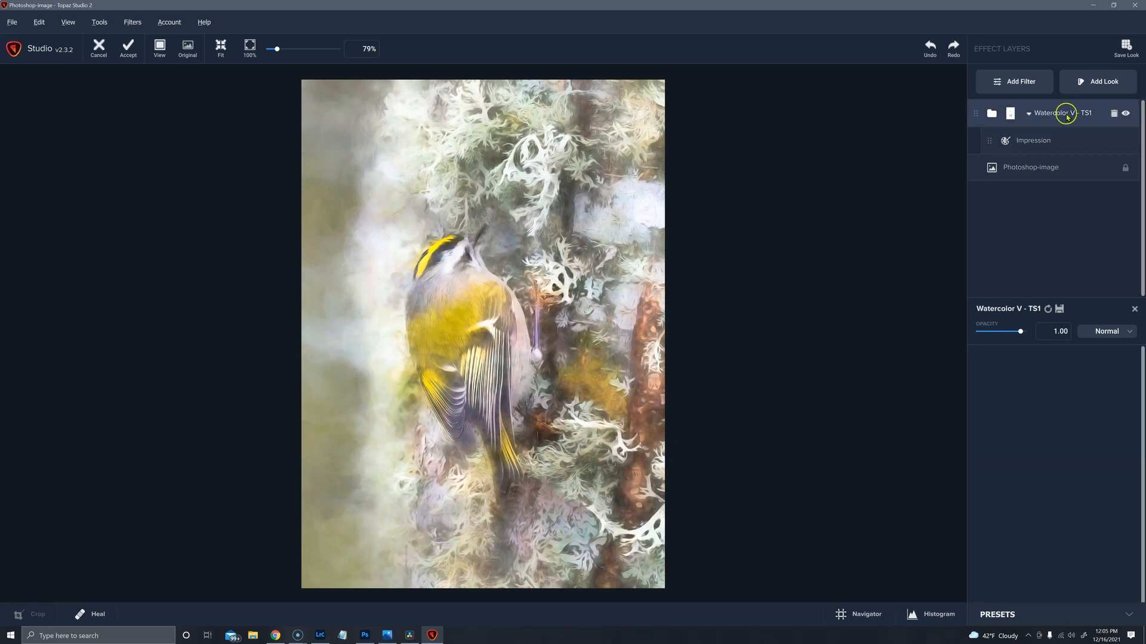
click(1103, 91)
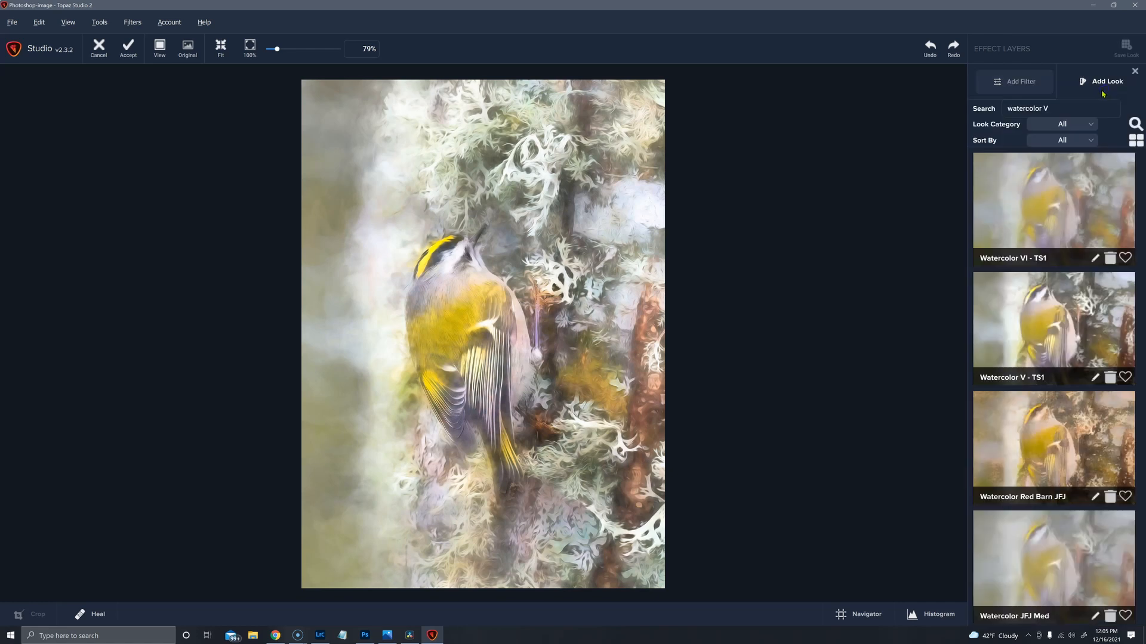
drag(1068, 112, 1004, 109)
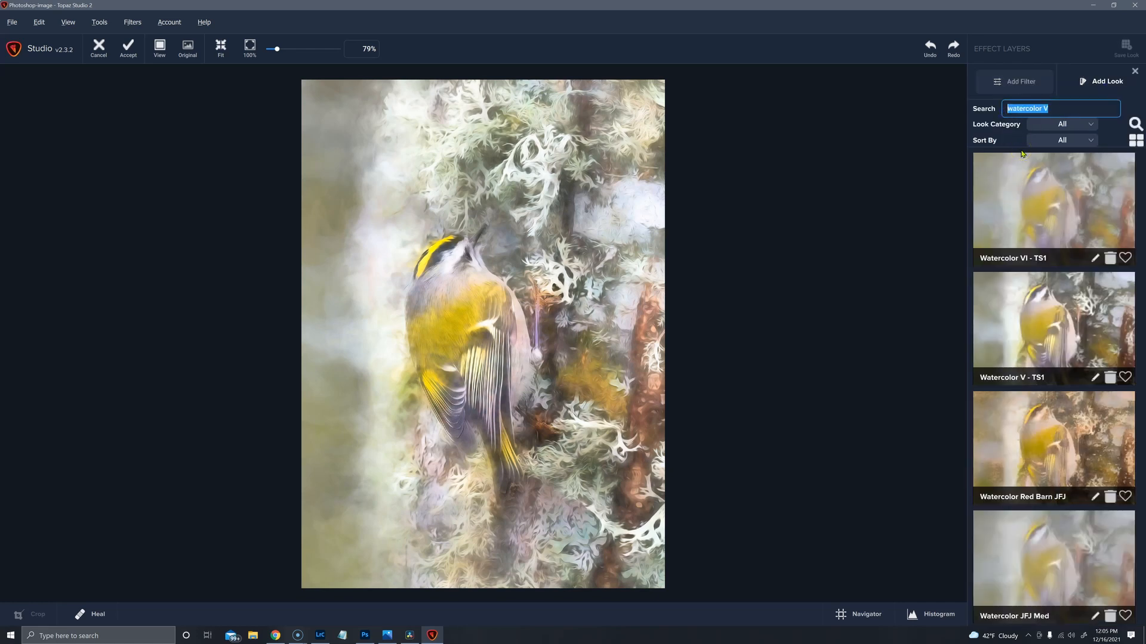
text(wood)
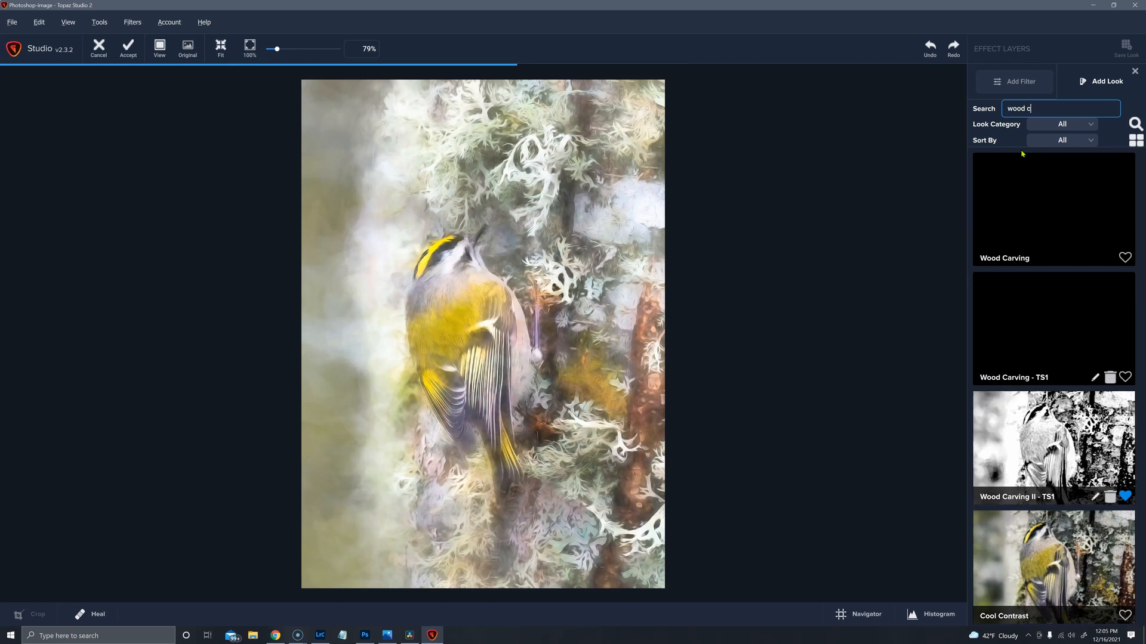
text(carving)
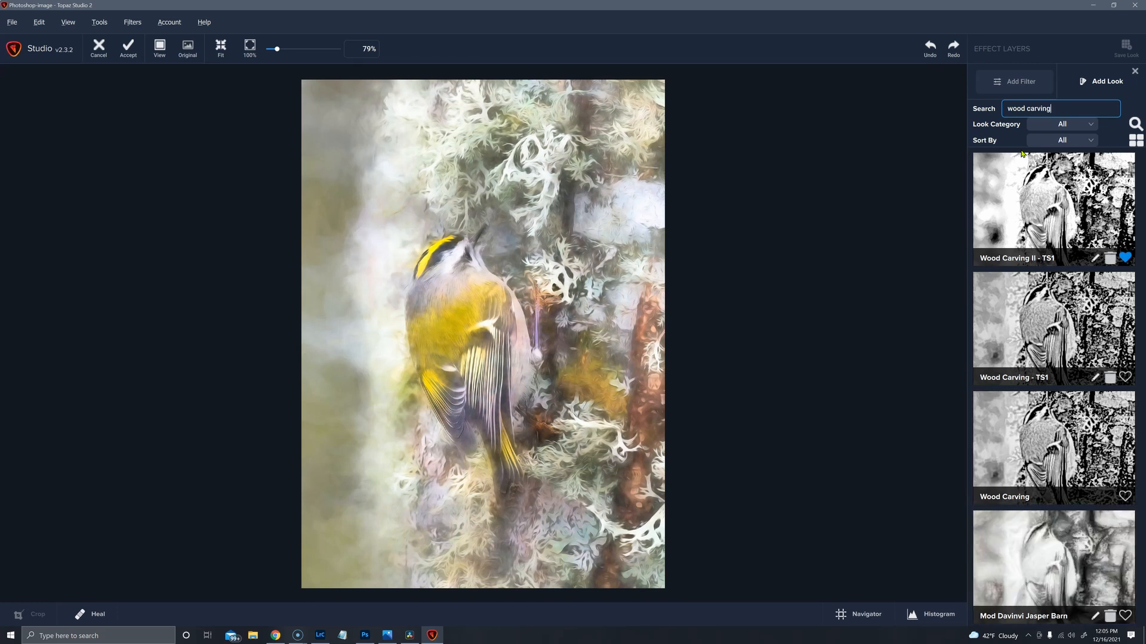
click(1047, 226)
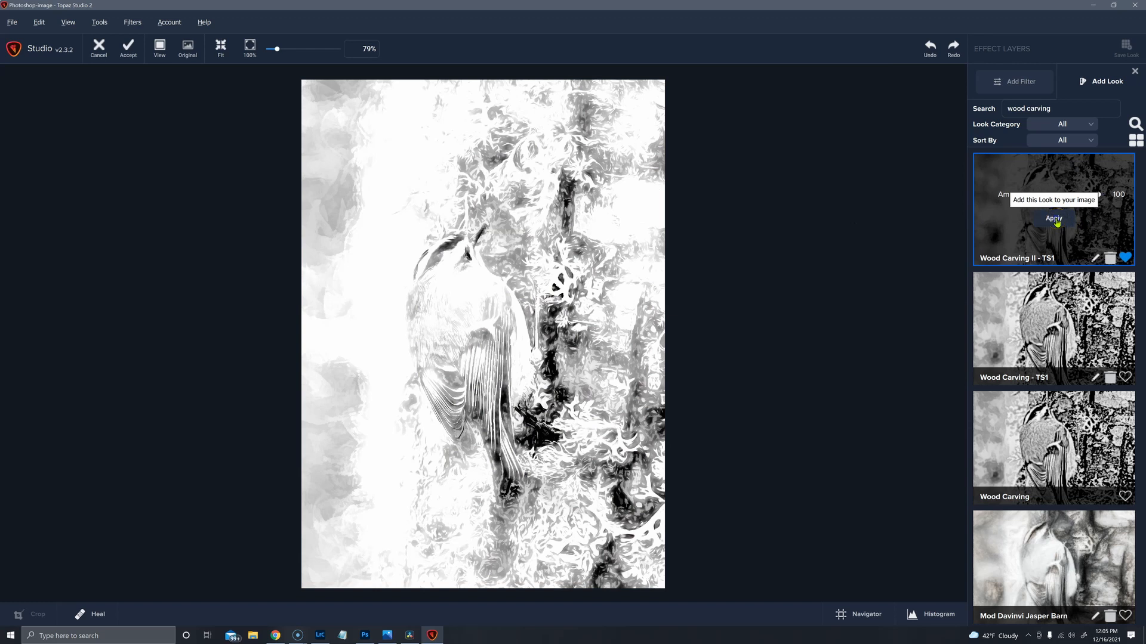
click(1055, 221)
click(1052, 224)
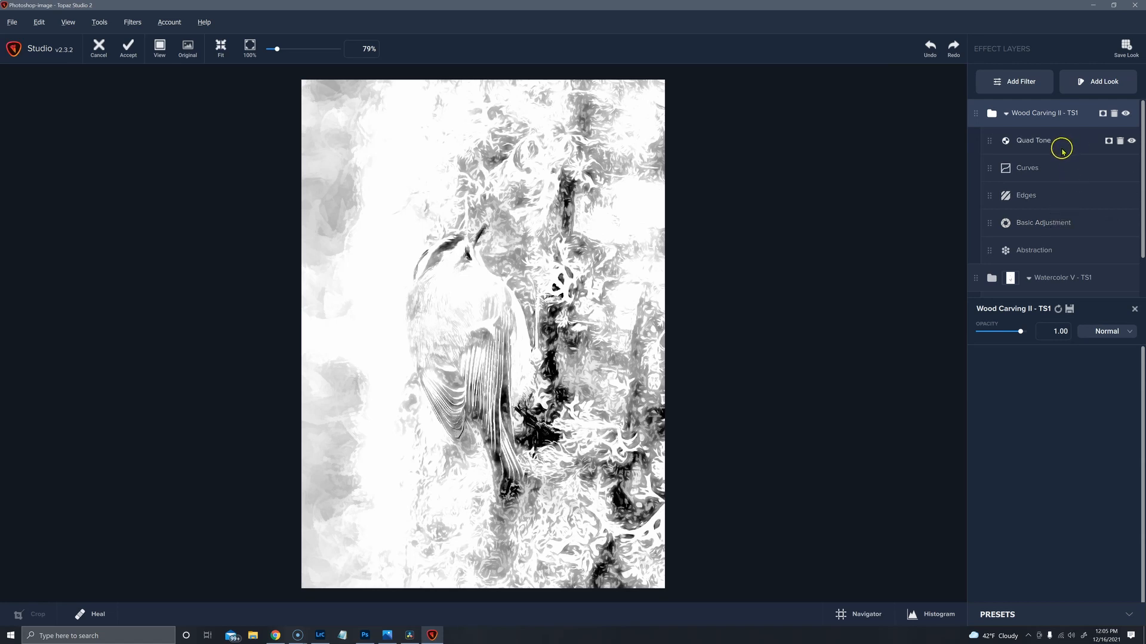
Toggle the visibility of the Quad Tone filter in the Wood Carving II - TS1 group to compare its effect.
click(1011, 336)
mouse_move(1095, 143)
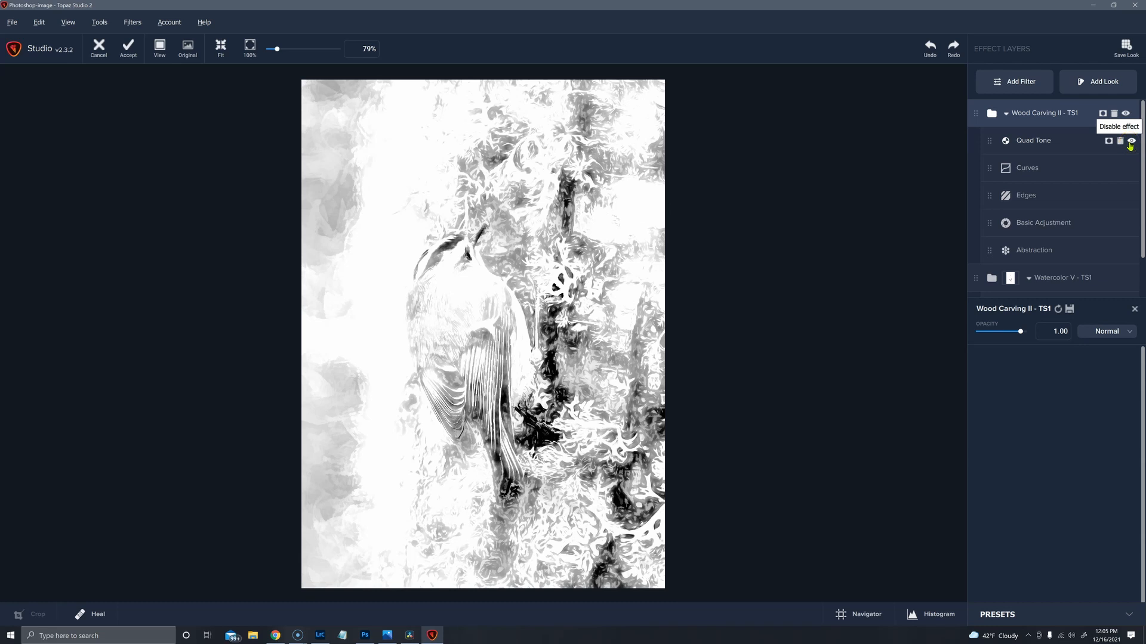
click(1132, 142)
click(1130, 141)
click(1131, 142)
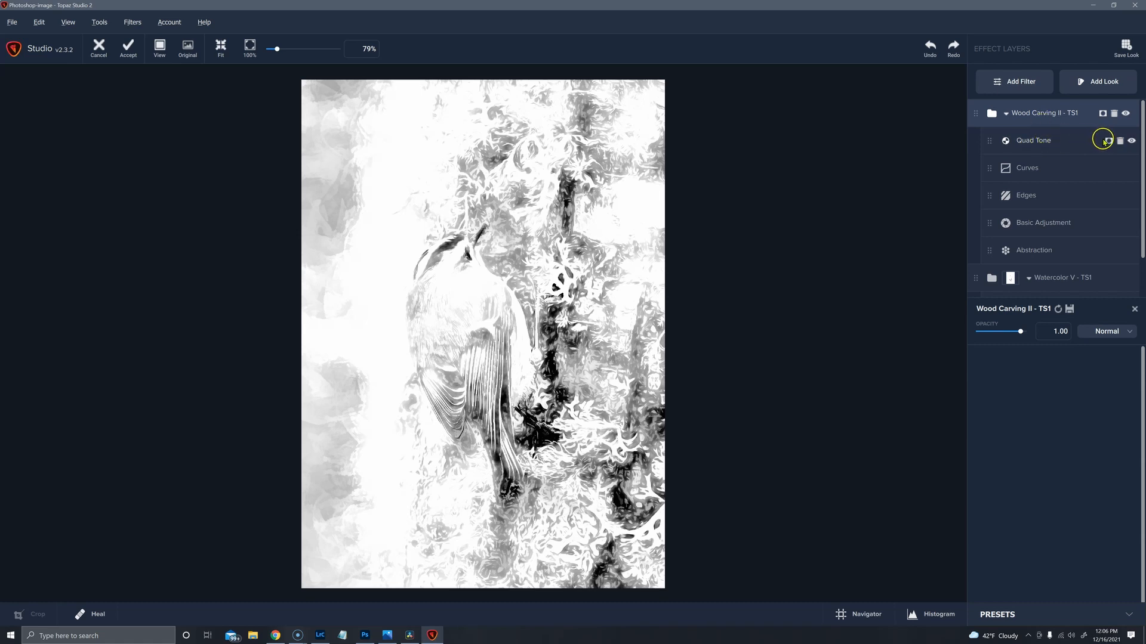
Try the Quad Tone filter at a strength of 0.64, and return the strength to 0.00.
click(1071, 149)
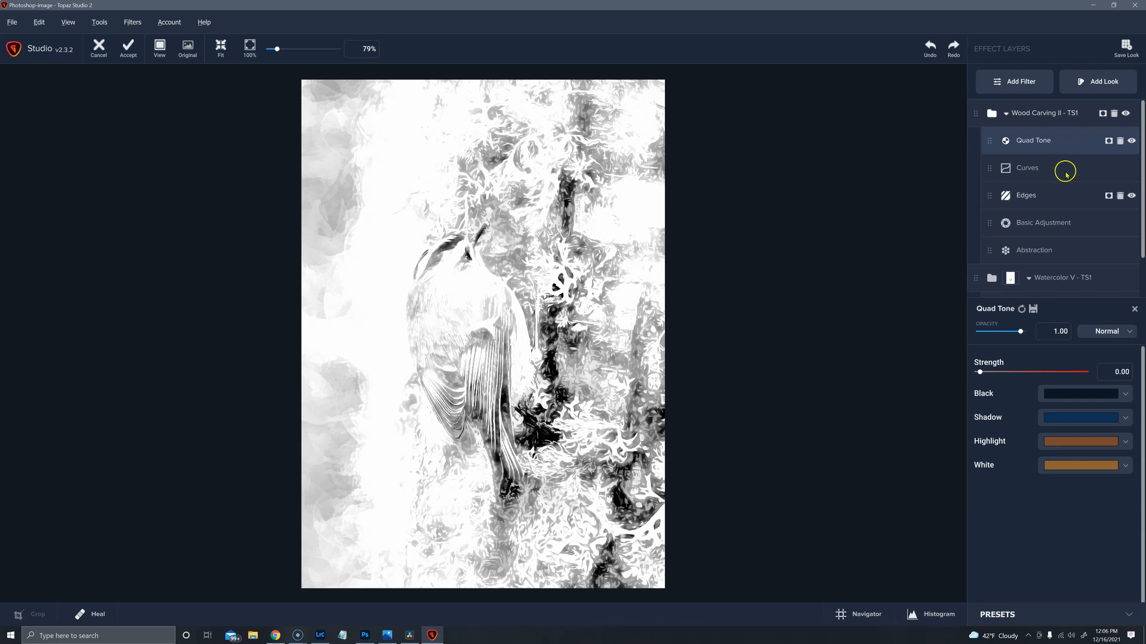
click(1045, 374)
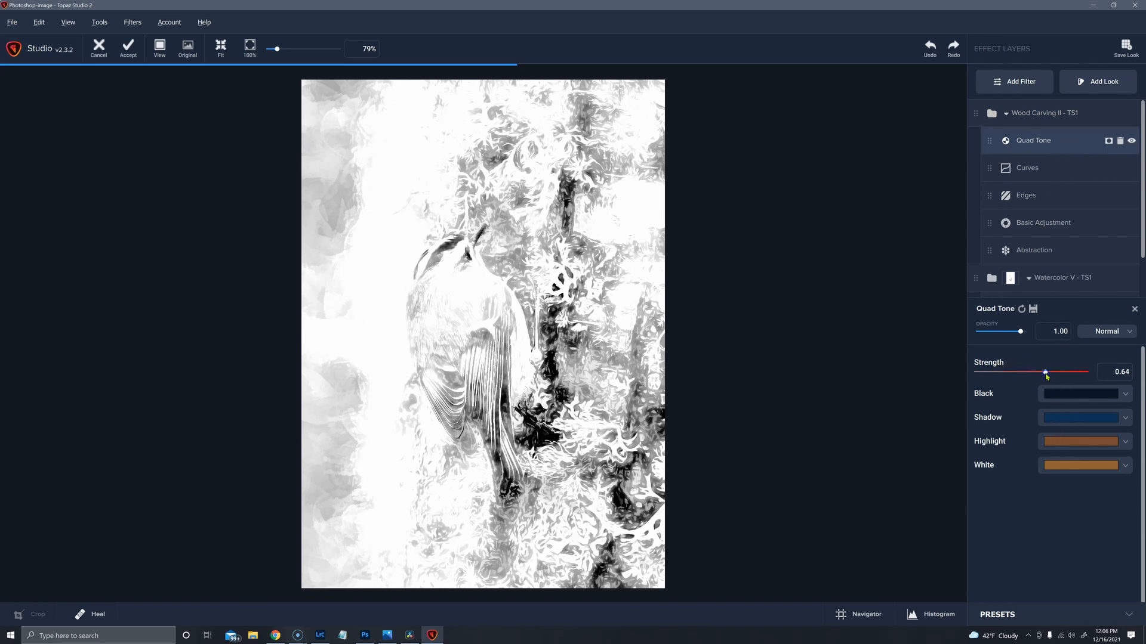
drag(1043, 371, 953, 376)
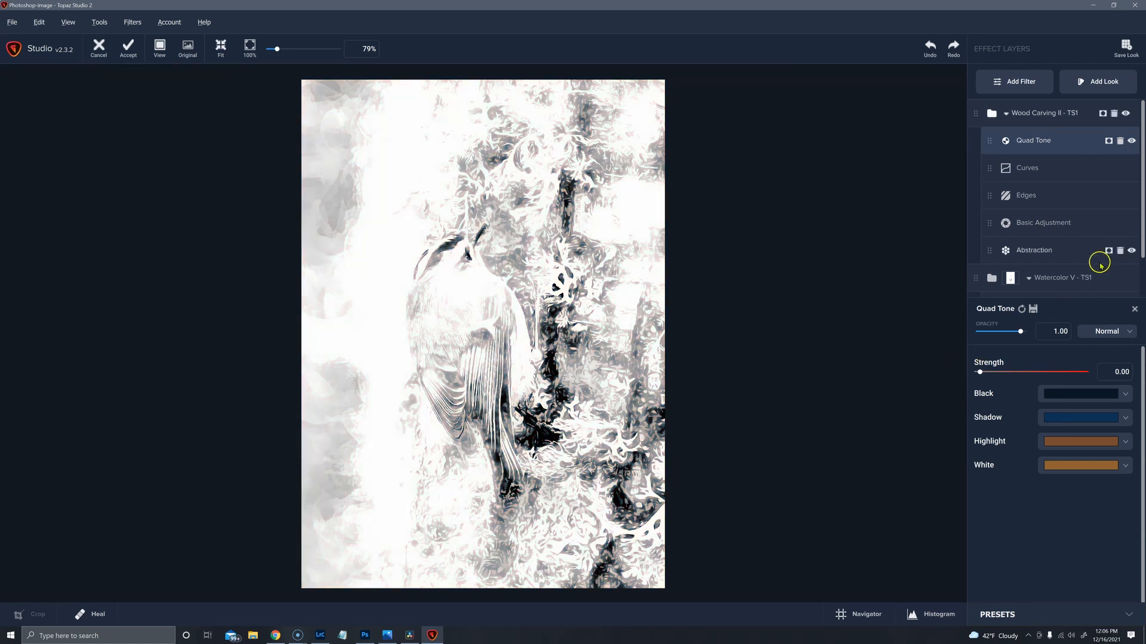
Delete the Quad Tone and Curves filters from the Wood Carving II - TS1 group.
click(1120, 141)
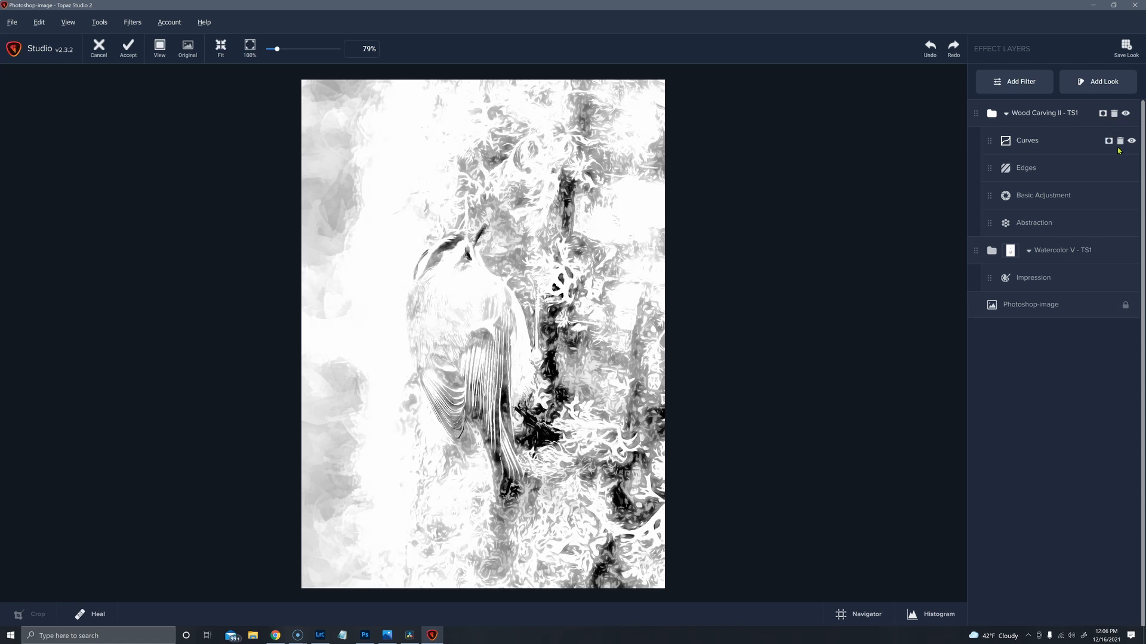
click(1085, 144)
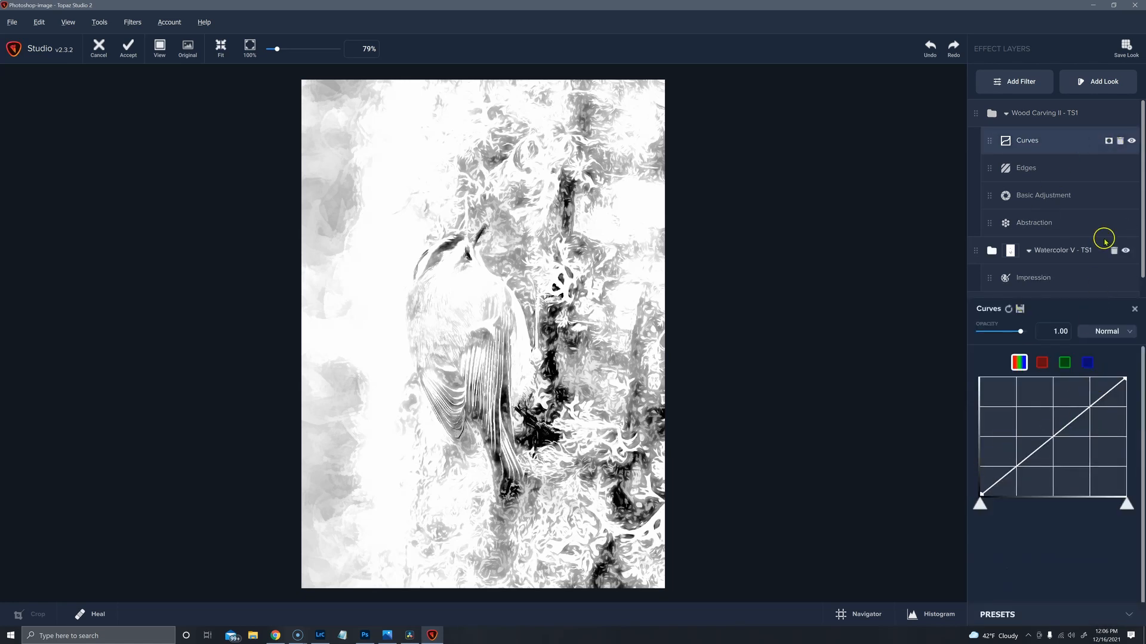
click(1120, 142)
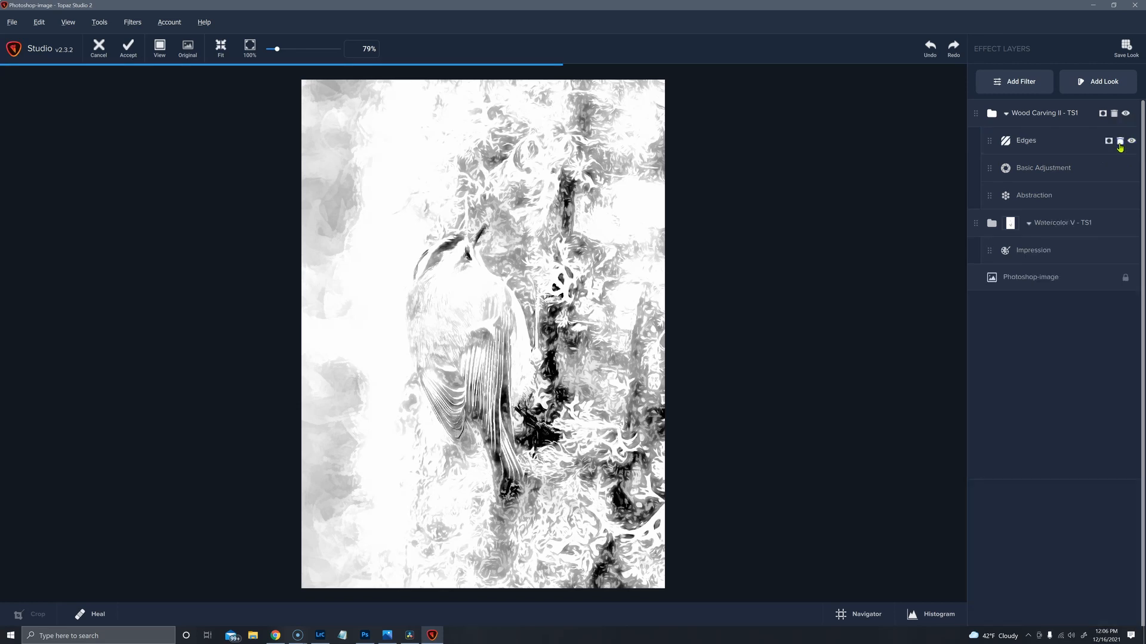
Check the Edges filter's settings and set the Basic Adjustment filter's exposure to 0.02.
click(1073, 149)
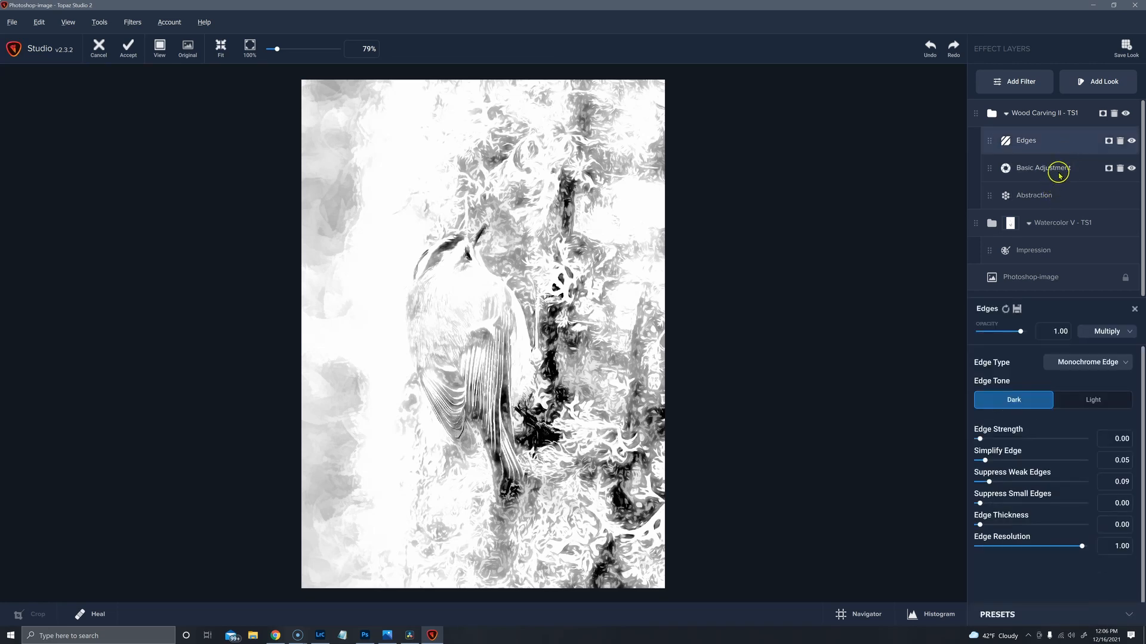
click(1059, 173)
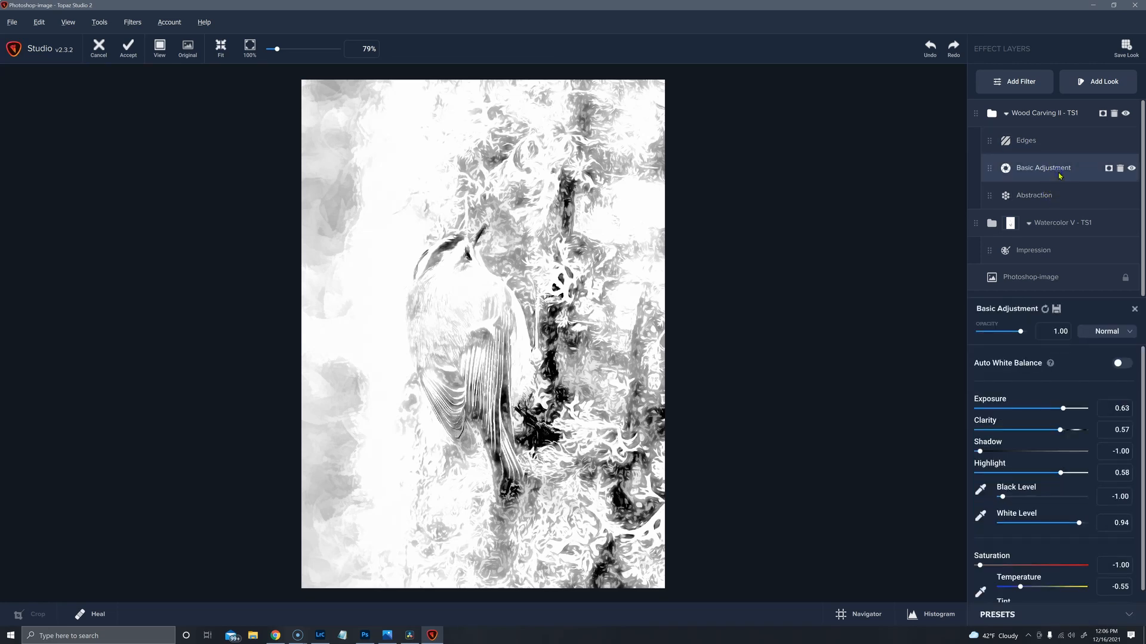
click(1033, 411)
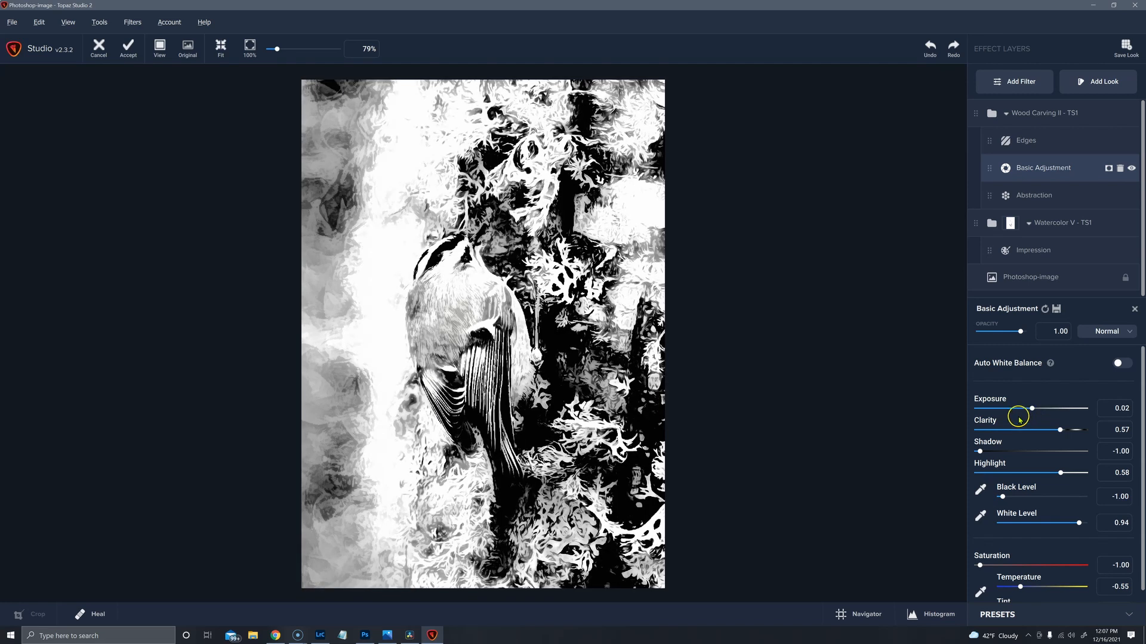
Reset the Basic Adjustment filter's Exposure, Clarity, Shadow and Highlight to 0.00.
double_click(1002, 402)
double_click(985, 421)
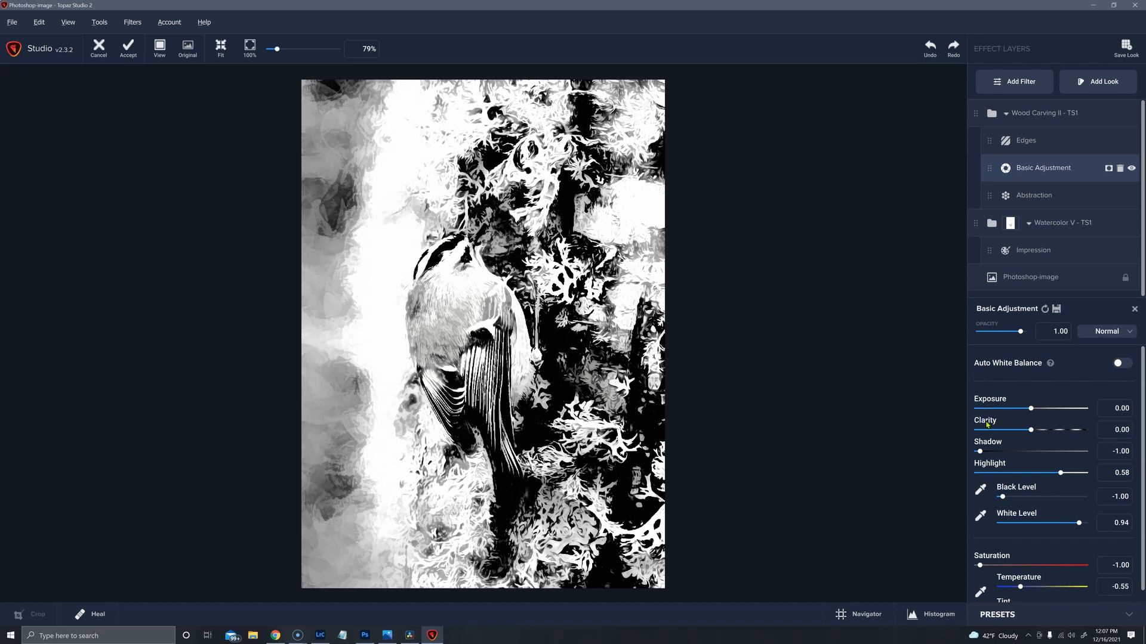
double_click(989, 442)
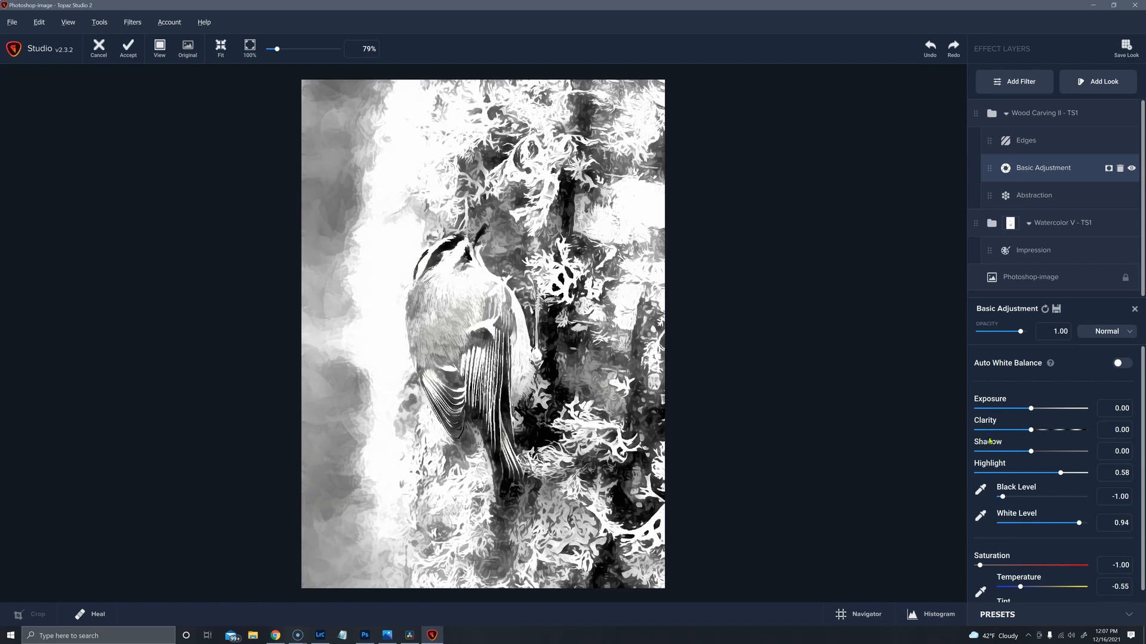
double_click(993, 464)
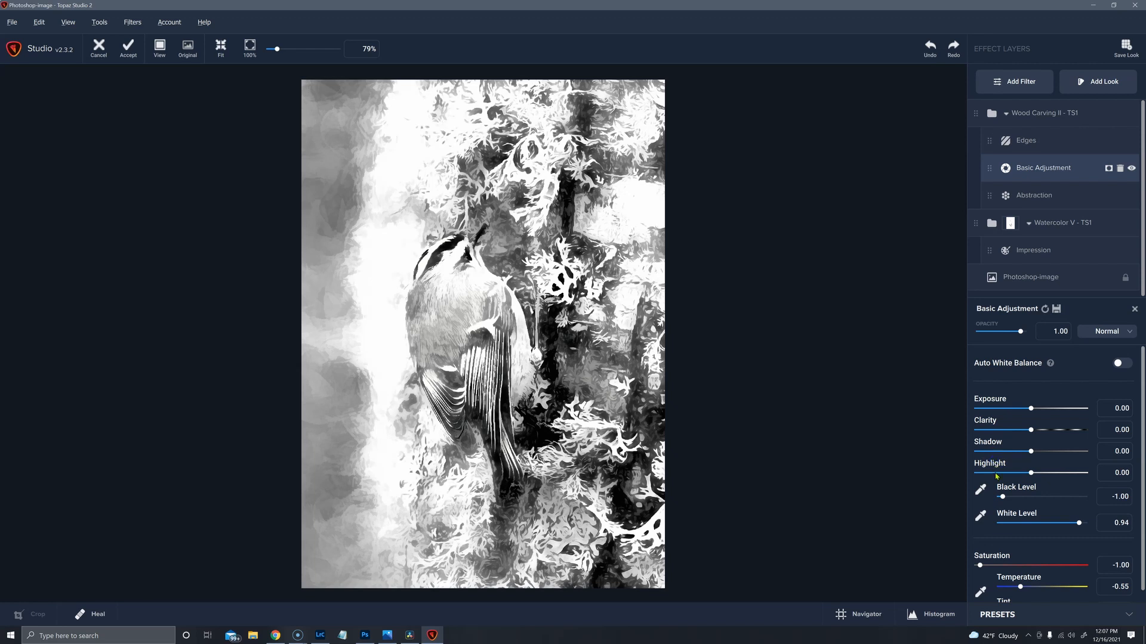
Set the Basic Adjustment filter's Black Level to -0.64 and fine-tune its White Level.
drag(1003, 496, 1021, 500)
drag(1020, 498, 1018, 499)
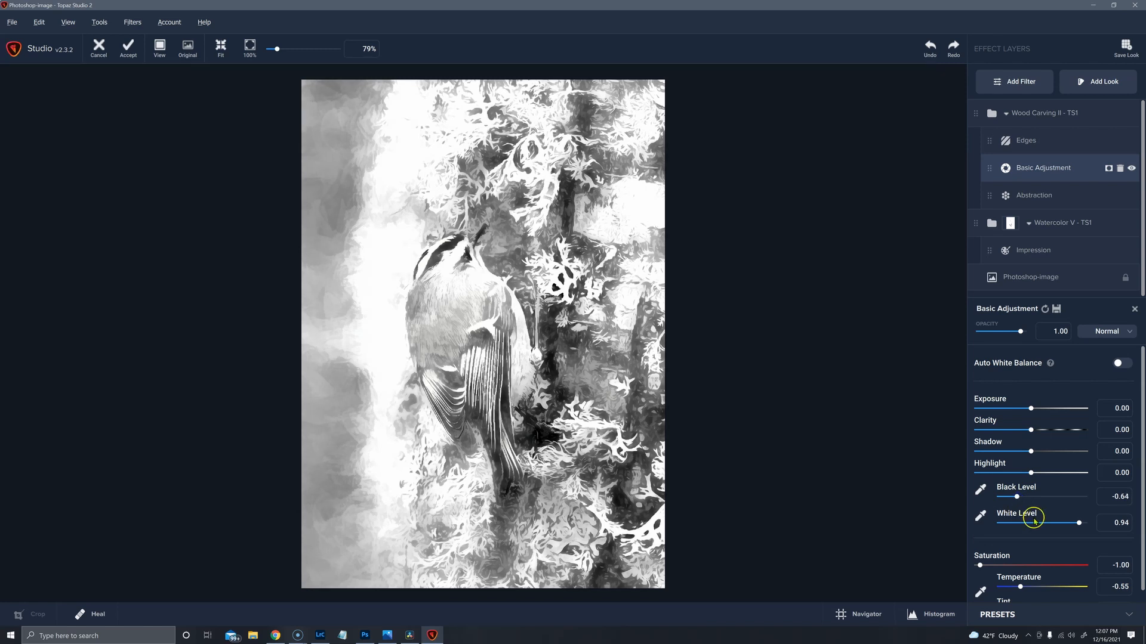
mouse_move(1080, 523)
mouse_down()
mouse_move(1062, 525)
mouse_move(1082, 525)
mouse_up()
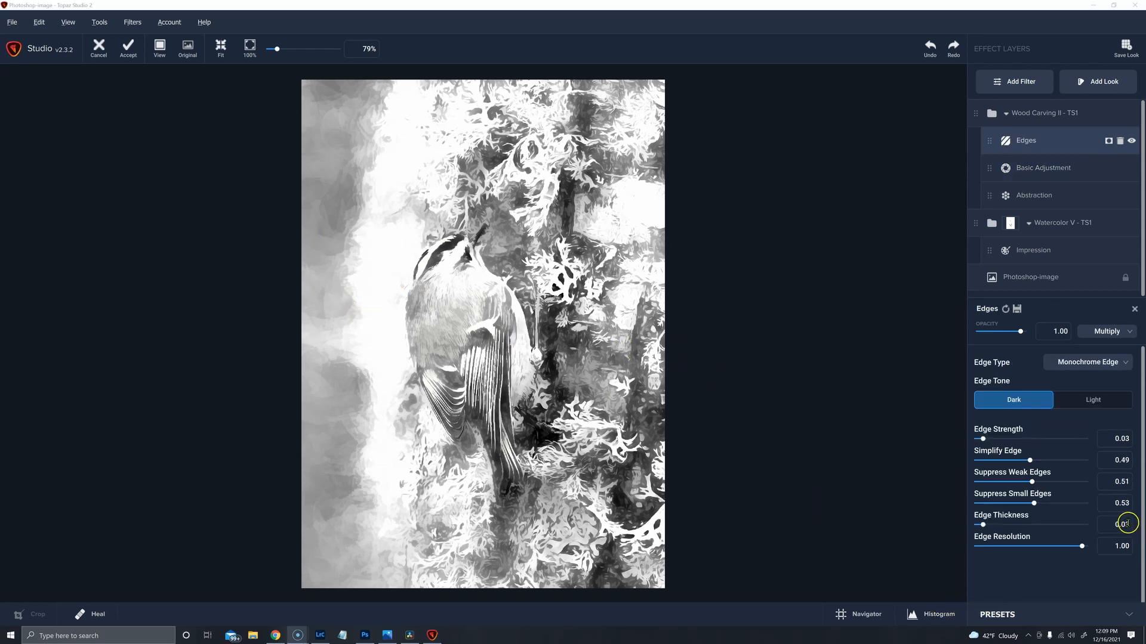
Check the presets saved for the Edges filter and for the Wood Carving II - TS1 group.
click(1126, 617)
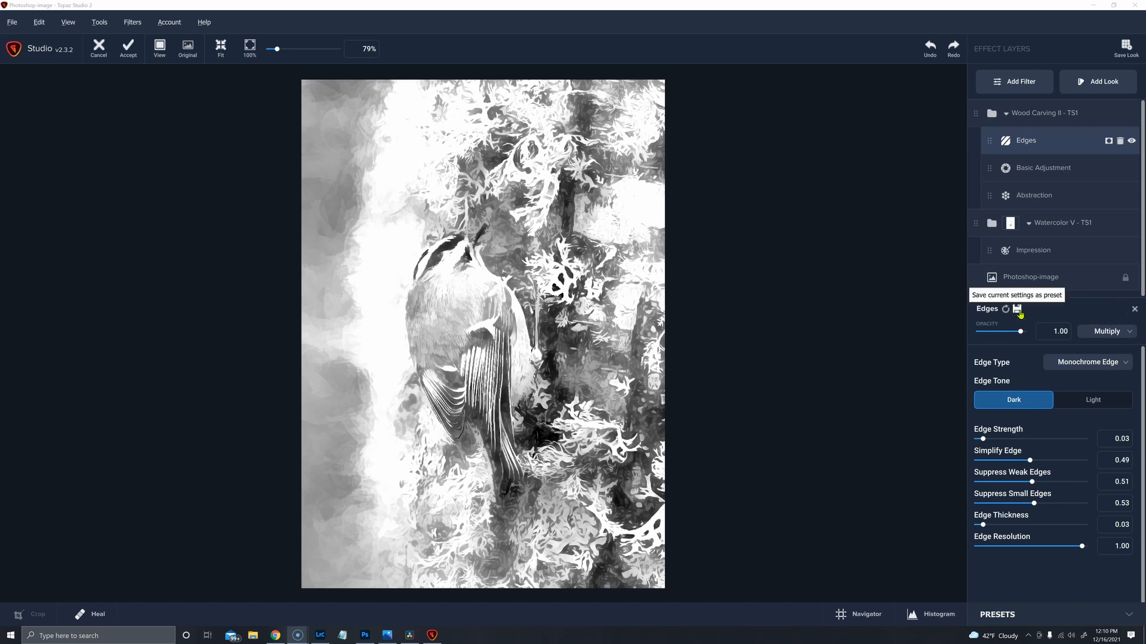
click(1041, 120)
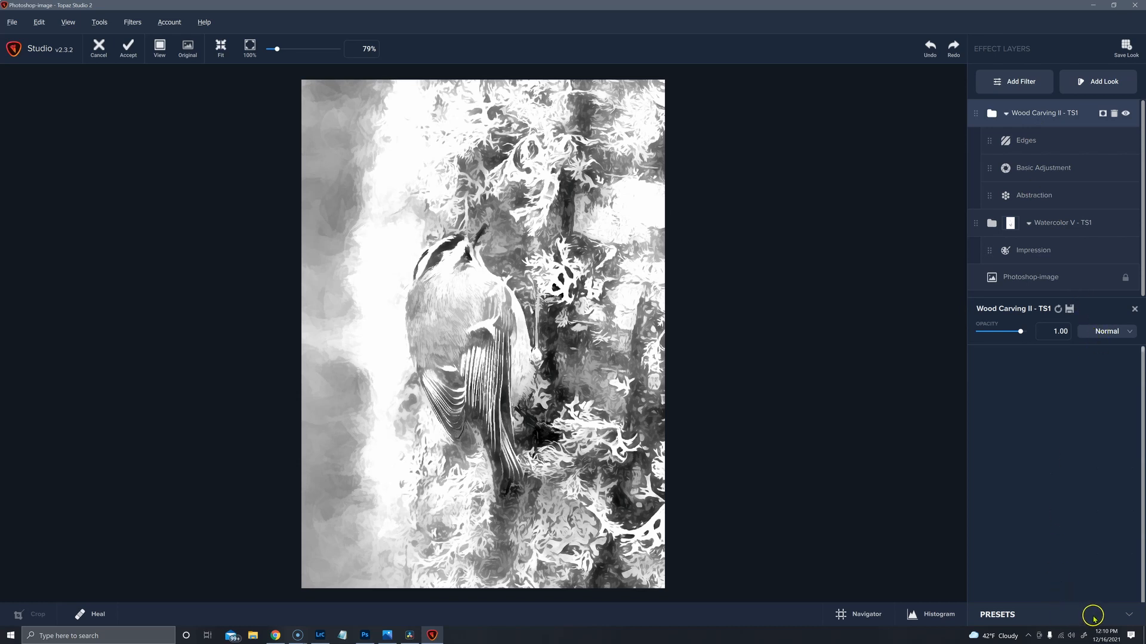
click(1123, 616)
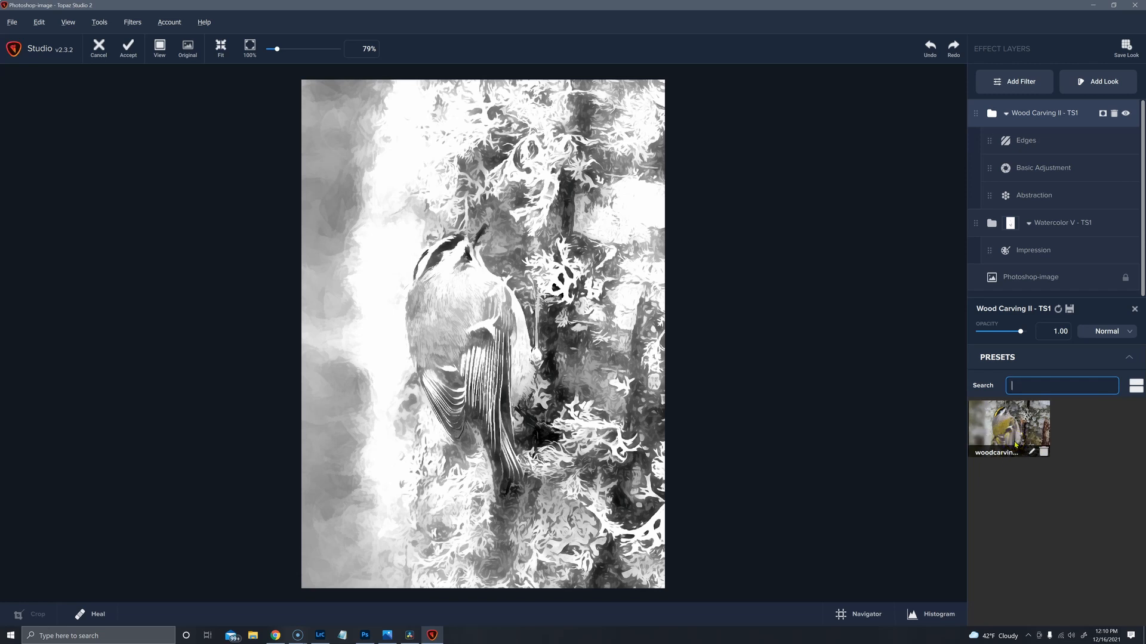
click(1128, 358)
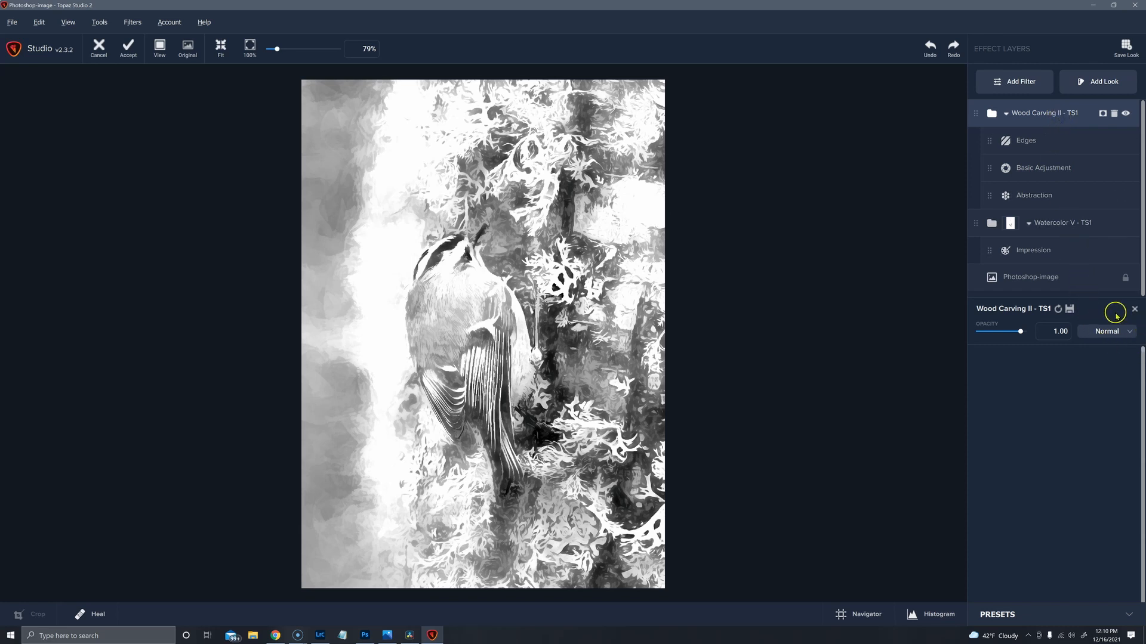
Blend the Wood Carving II - TS1 group in Multiply mode at 0.38 opacity and apply the edits to the Photoshop layer.
click(1119, 333)
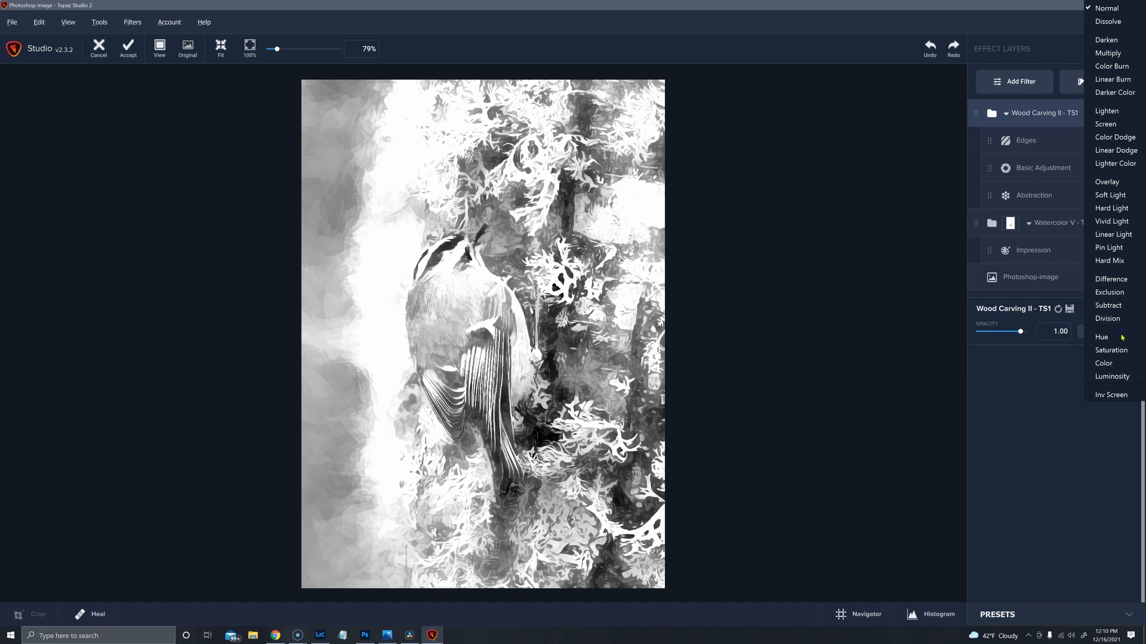
click(1107, 54)
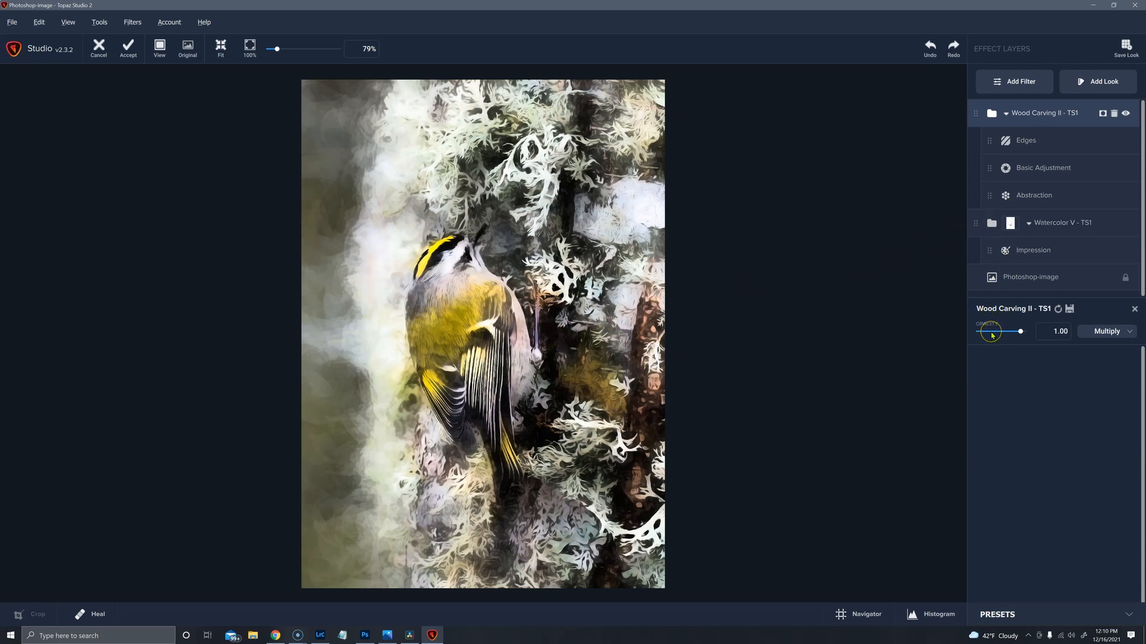
drag(991, 333, 997, 335)
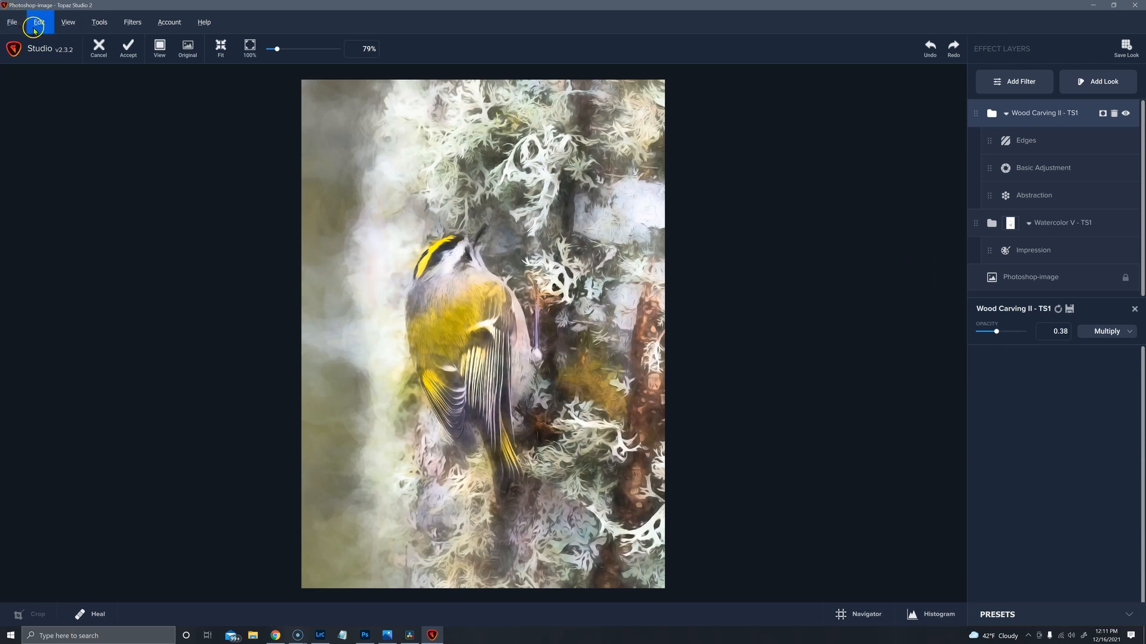
click(132, 54)
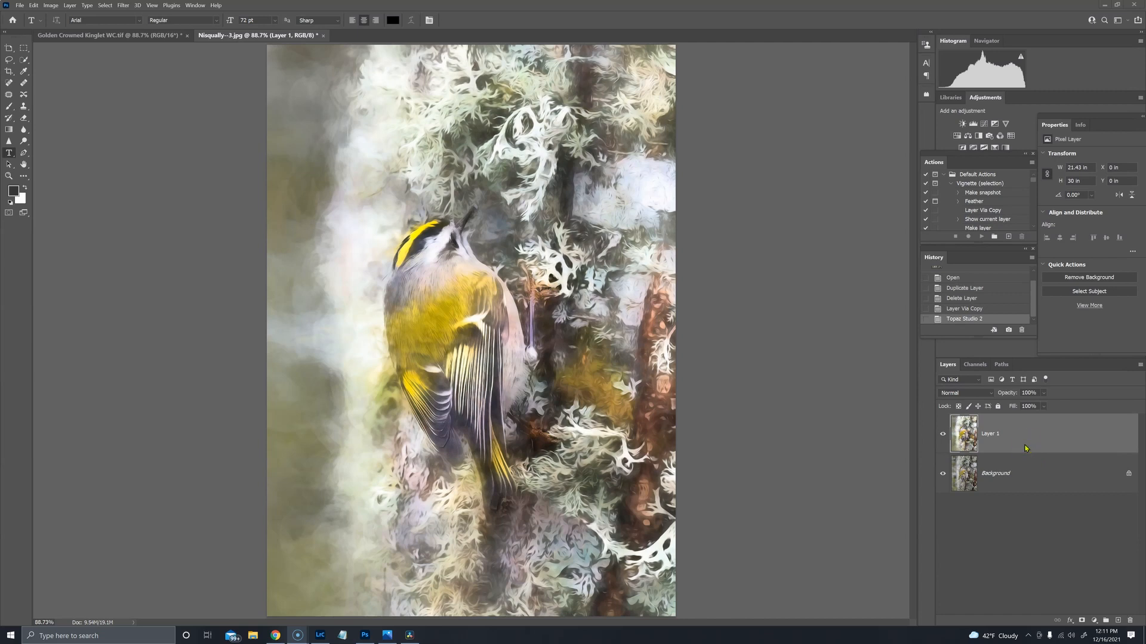
Duplicate Layer 1 in Photoshop and open the copy in Topaz Studio 2.
click(1025, 435)
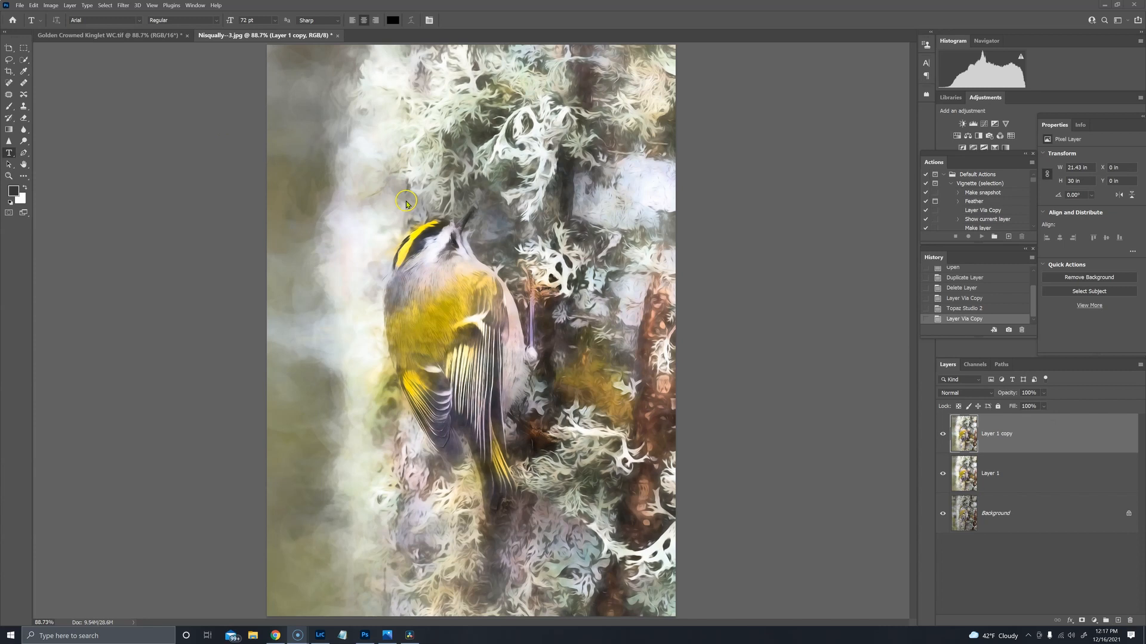
click(121, 8)
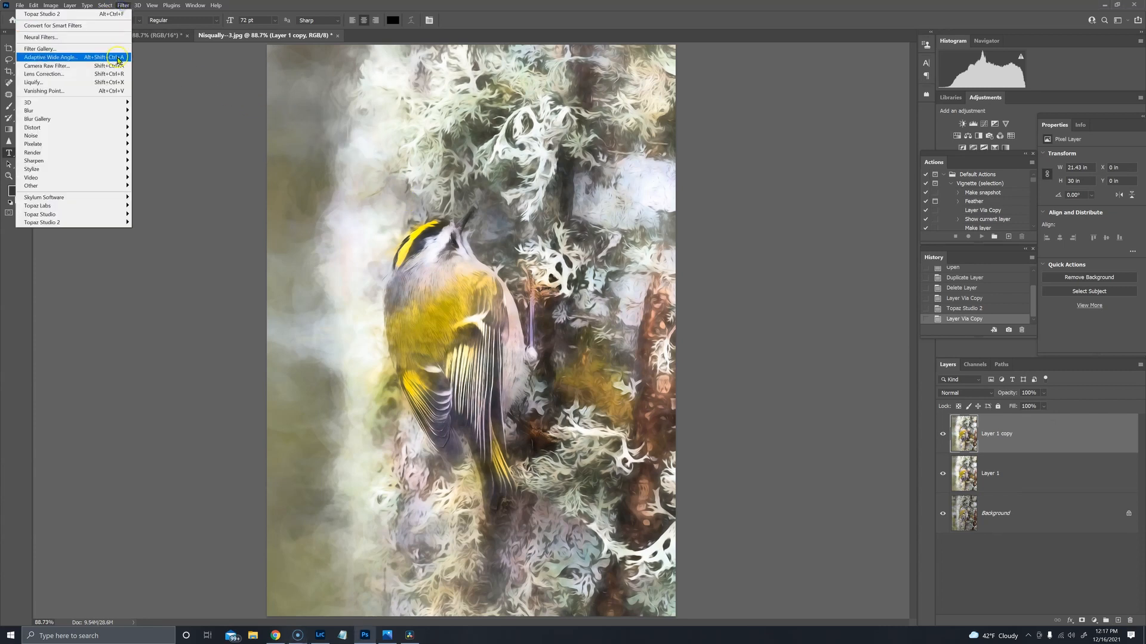
click(70, 224)
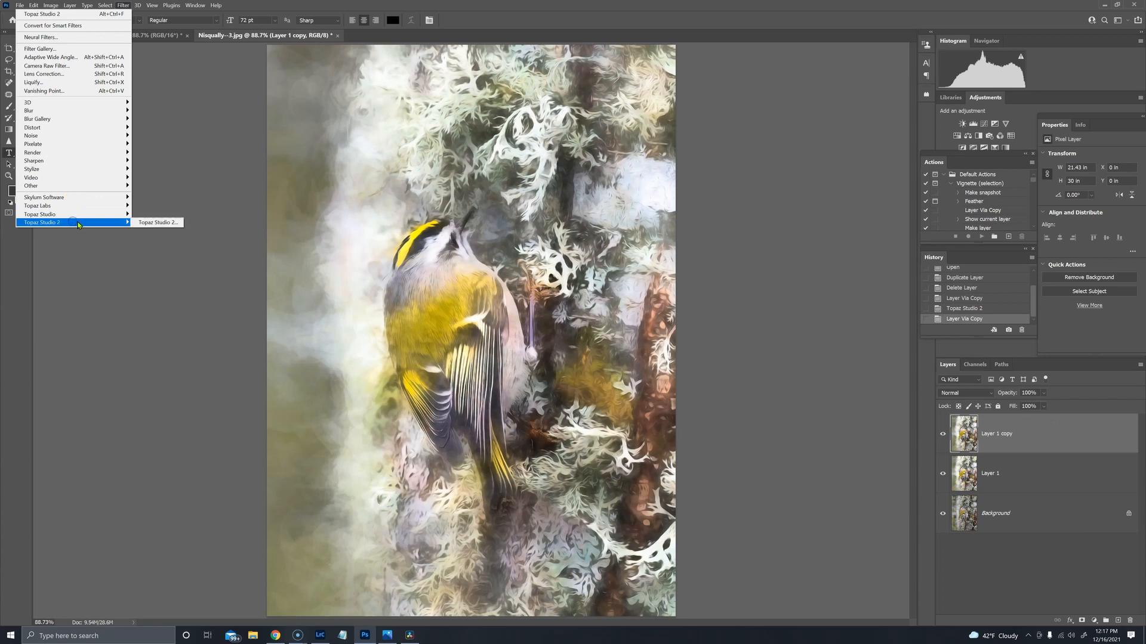
click(136, 227)
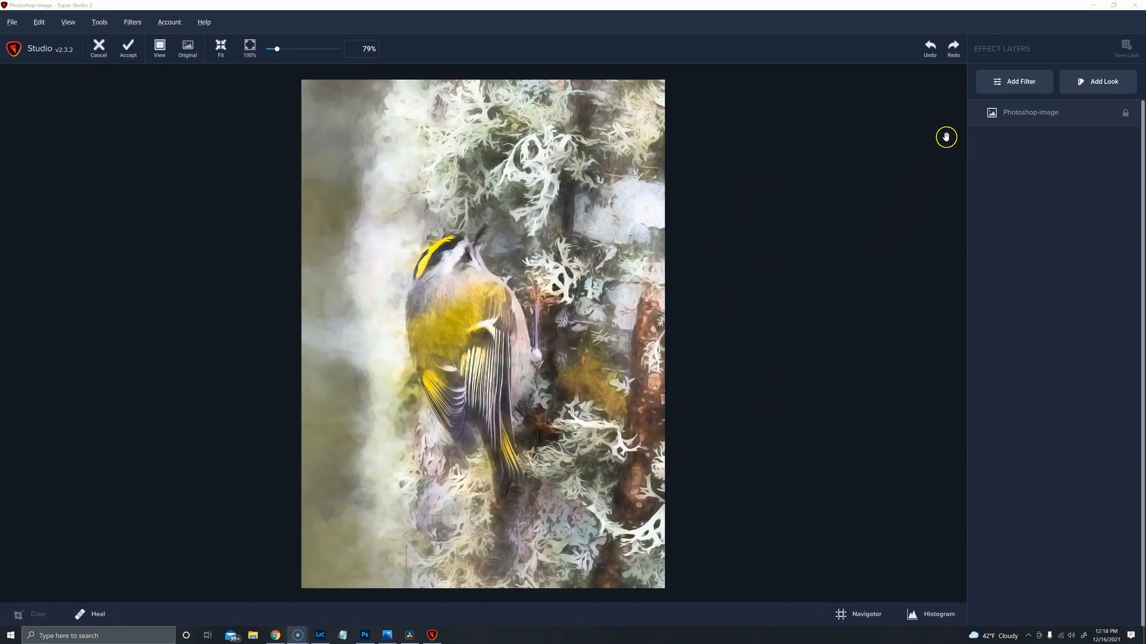
Add the stylistic Digital Frame filter to the image.
click(1019, 82)
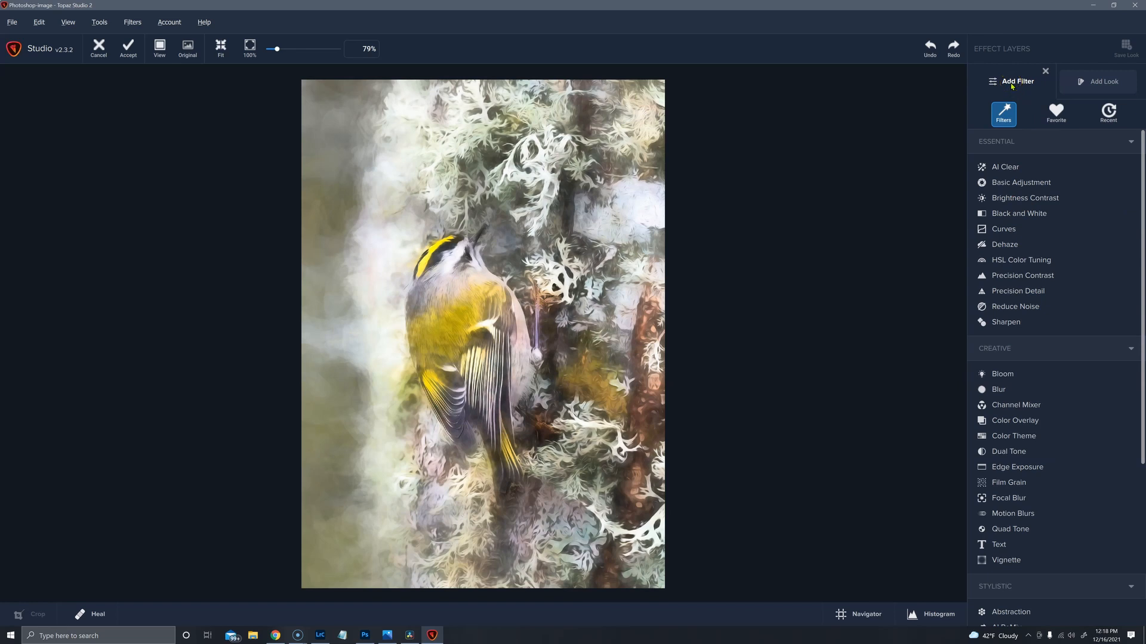
click(1044, 72)
click(1026, 84)
scroll(984, 477, down, 3)
scroll(988, 500, down, 1)
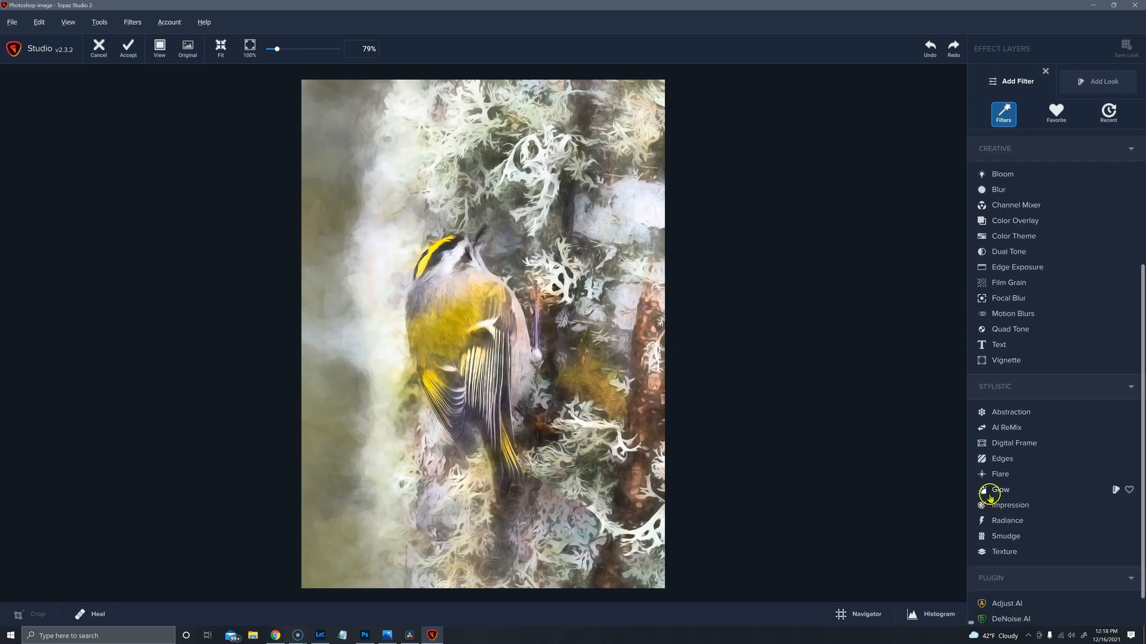
click(1005, 444)
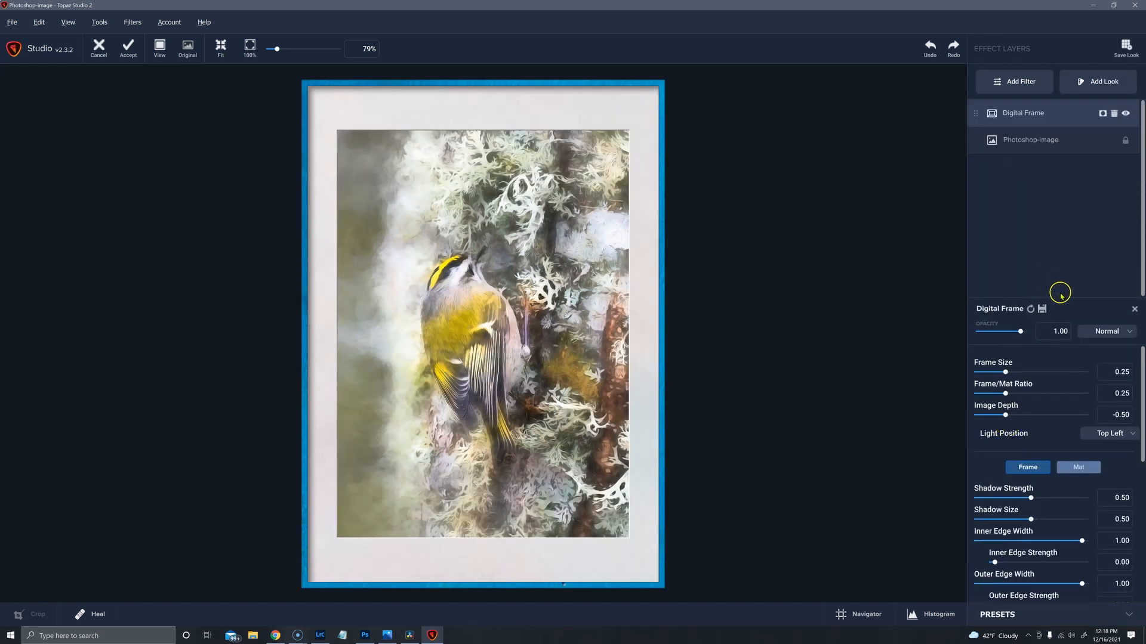
Set the Digital Frame's Frame Saturation to -1.00 and its Frame Brightness to -0.30.
drag(1137, 370, 1121, 440)
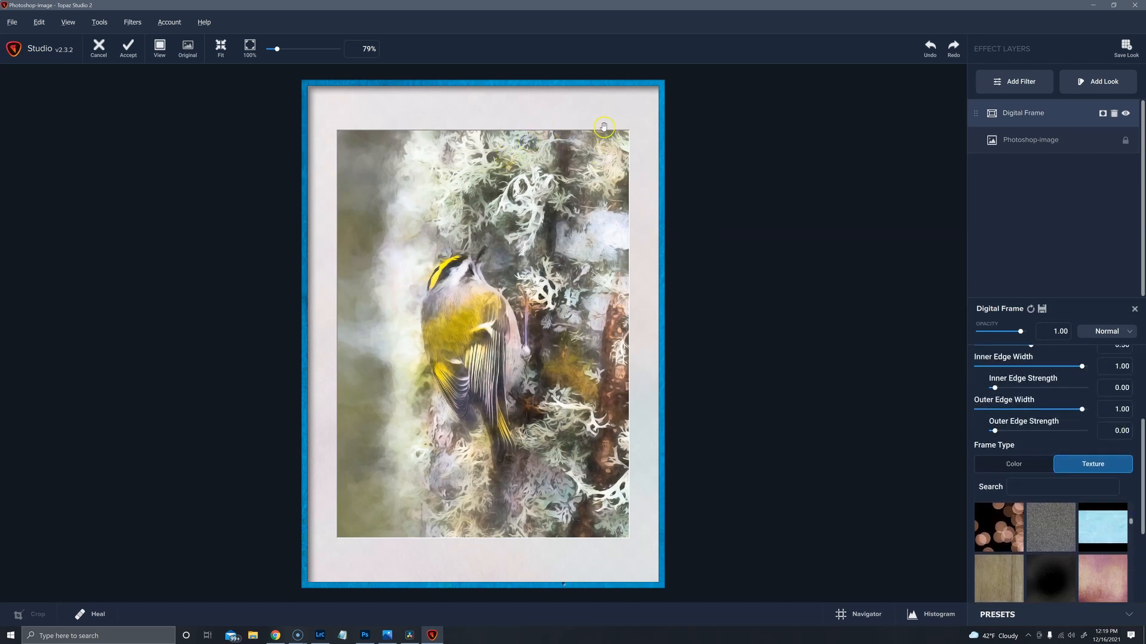
drag(1137, 446, 1127, 546)
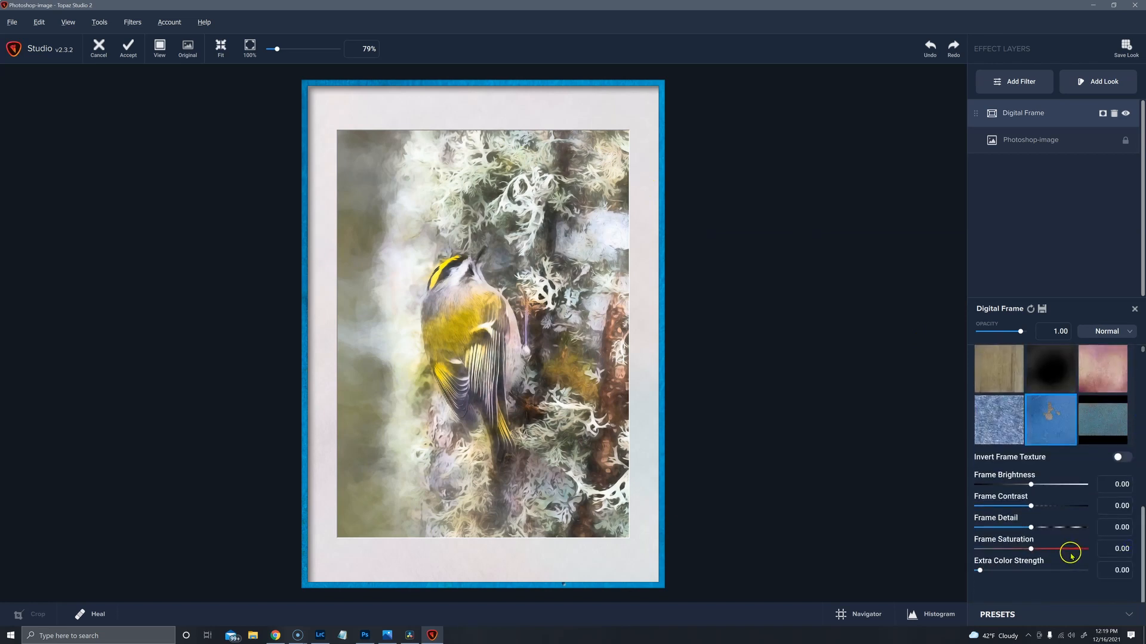
click(976, 553)
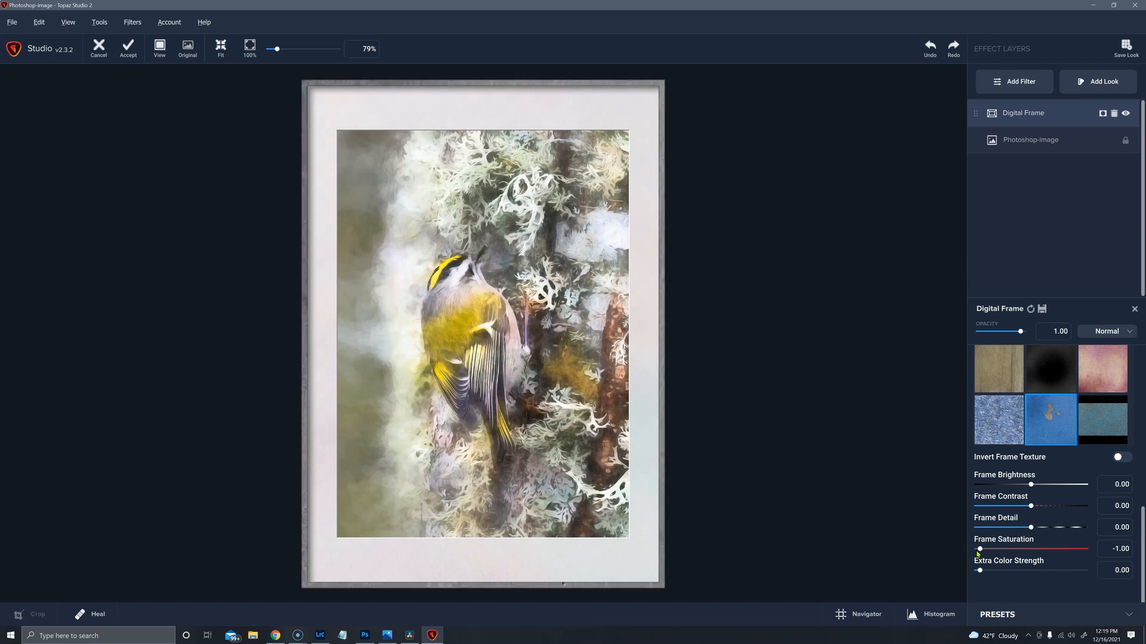
drag(1028, 485, 1014, 485)
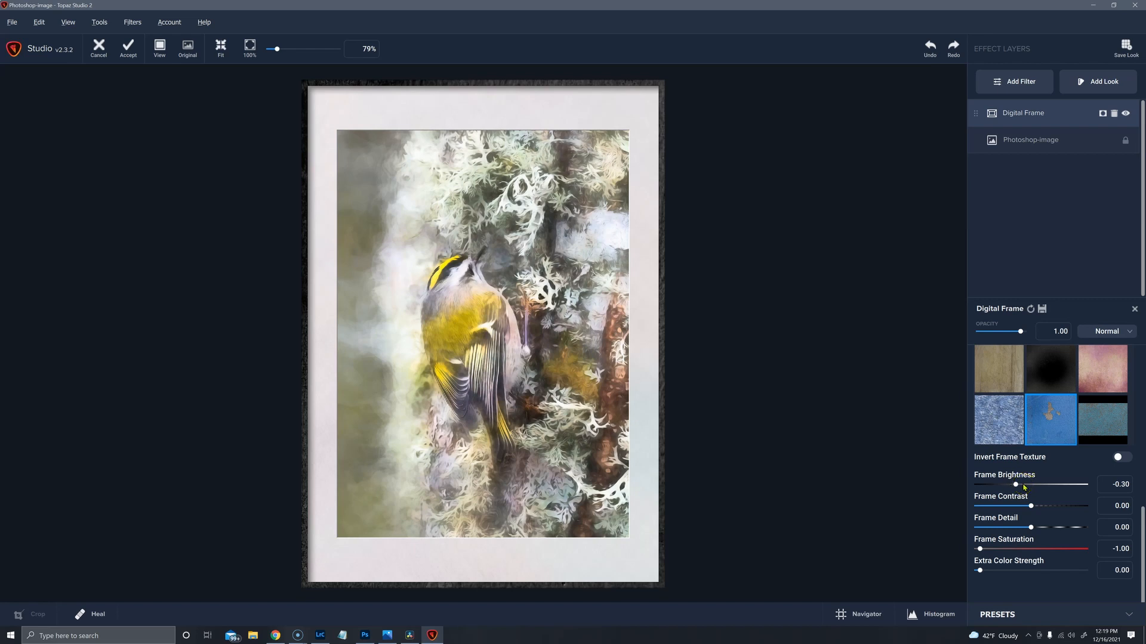
Switch the frame to the black texture and readjust its Frame Saturation and Frame Brightness.
click(1052, 374)
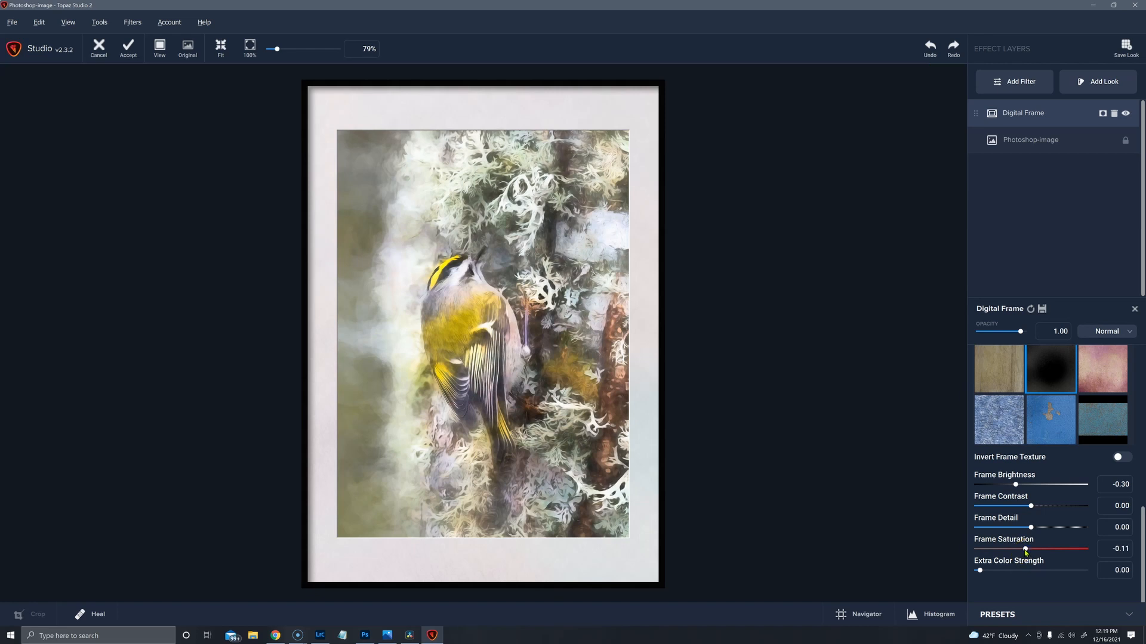
click(995, 549)
drag(1017, 485, 1021, 486)
Set the Digital Frame's Frame Size to 0.57, Frame/Mat Ratio to 0.67 and Image Depth to -0.46.
drag(1140, 528, 1141, 362)
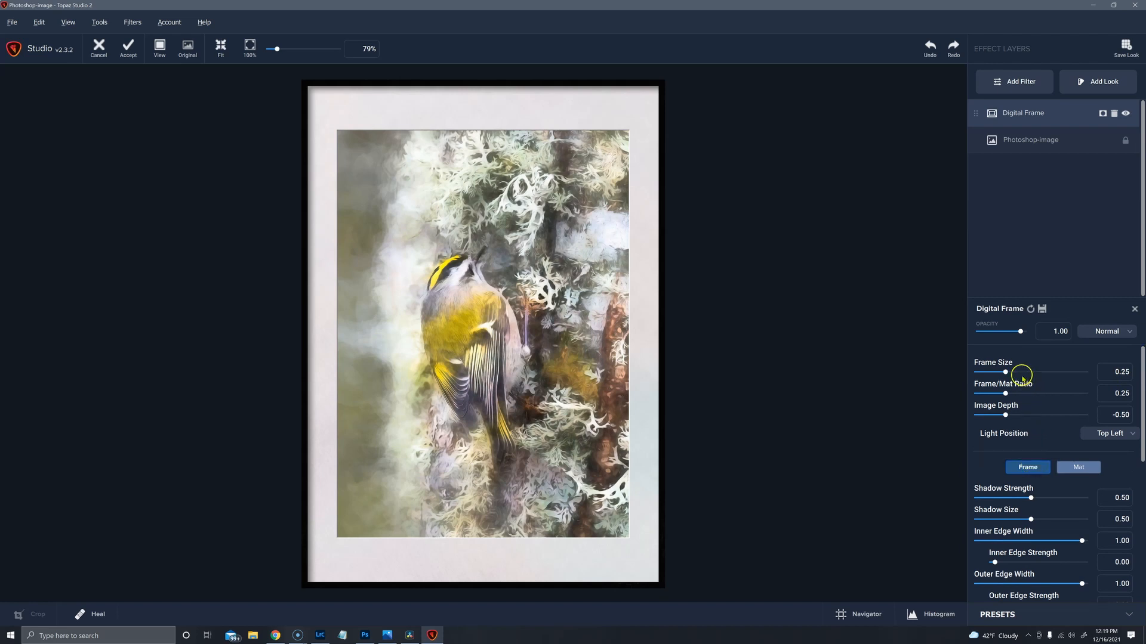
drag(1013, 375, 1038, 373)
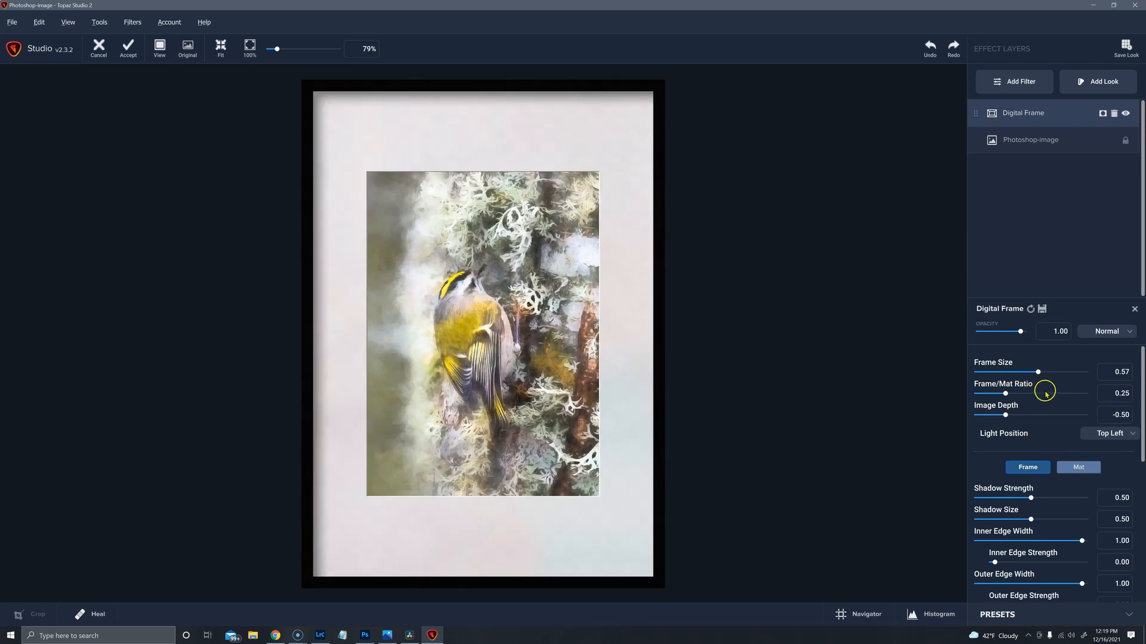
drag(1081, 399, 1050, 397)
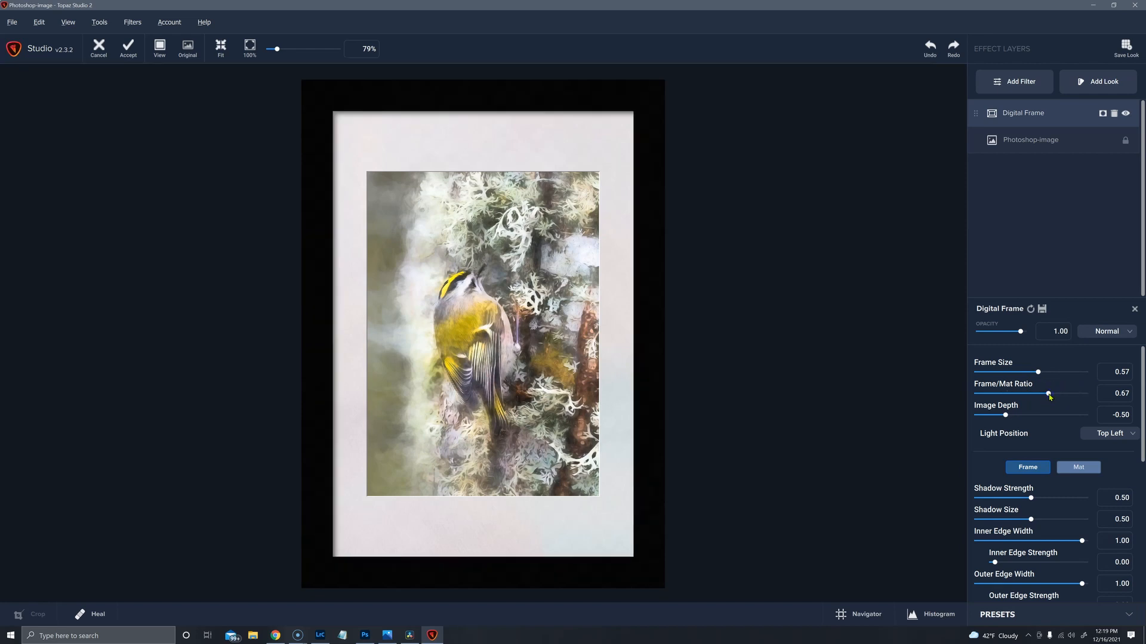
click(1020, 416)
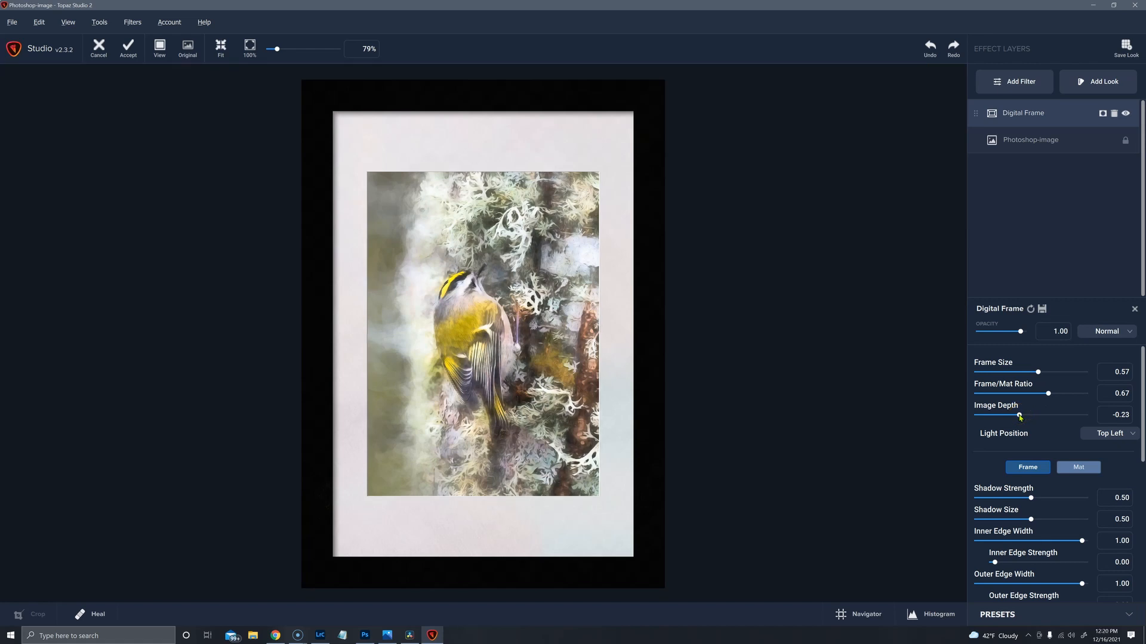
click(1008, 418)
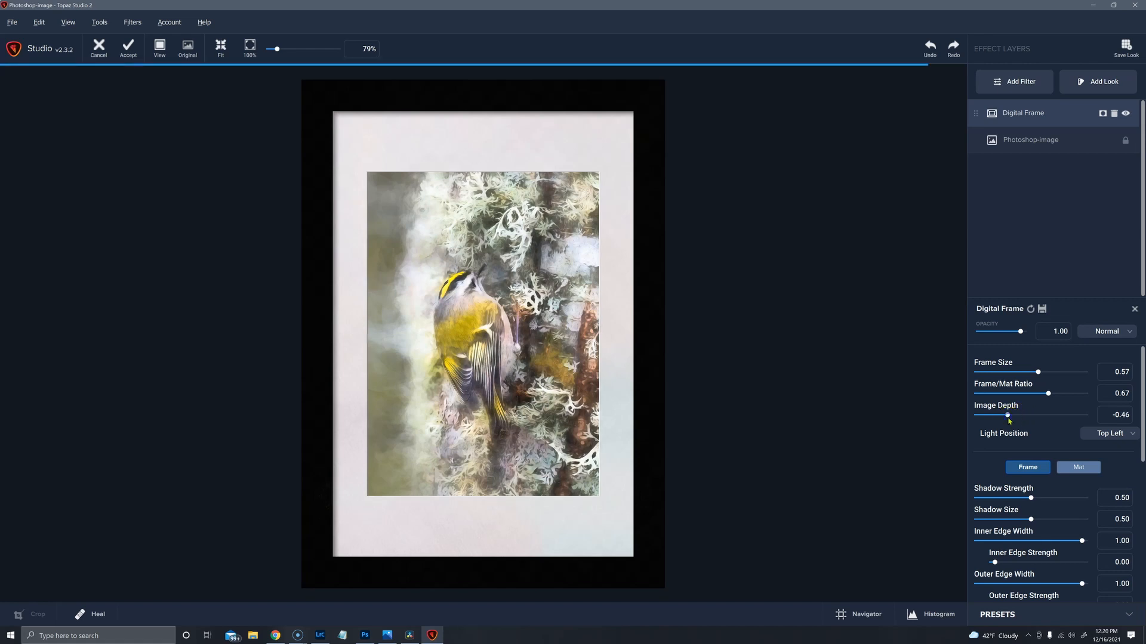
Set the frame's Shadow Strength to 0.79 and Shadow Size to 0.48.
click(1061, 498)
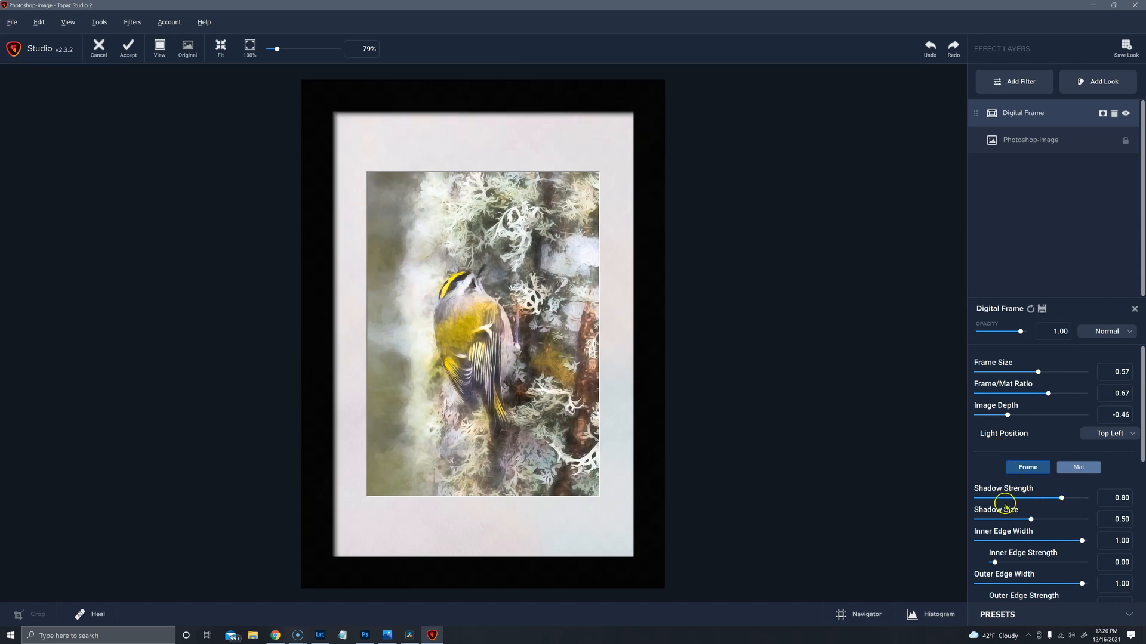
click(1028, 520)
scroll(1025, 425, down, 3)
scroll(1024, 425, up, 1)
scroll(1024, 425, down, 2)
click(1024, 512)
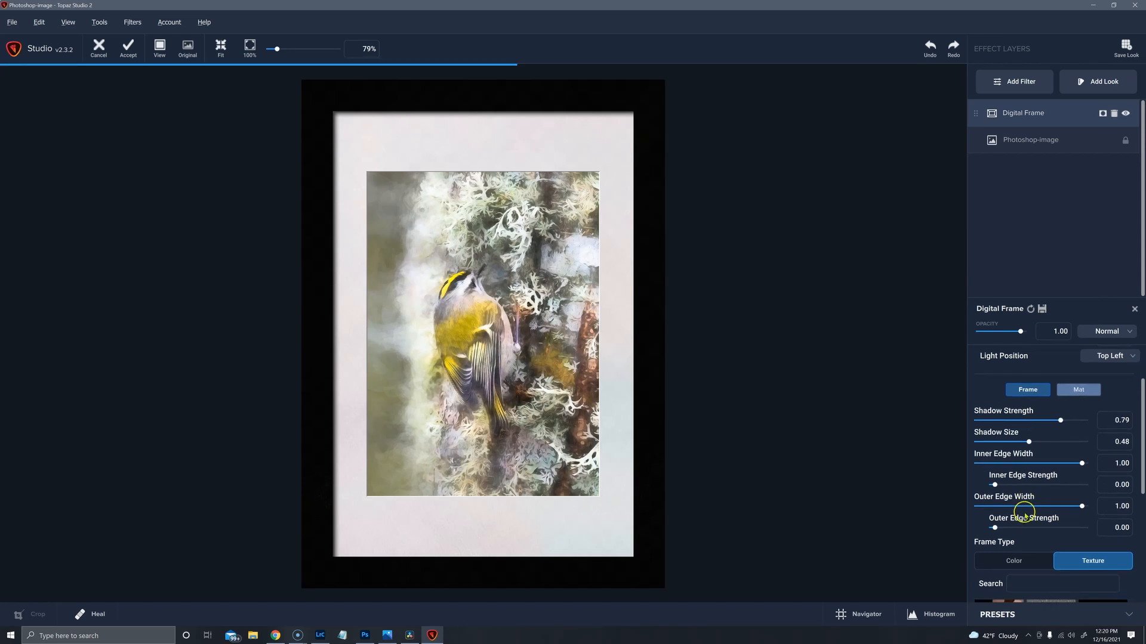
Browse the Digital Frame presets and preview the White mat preset on the image.
click(1128, 615)
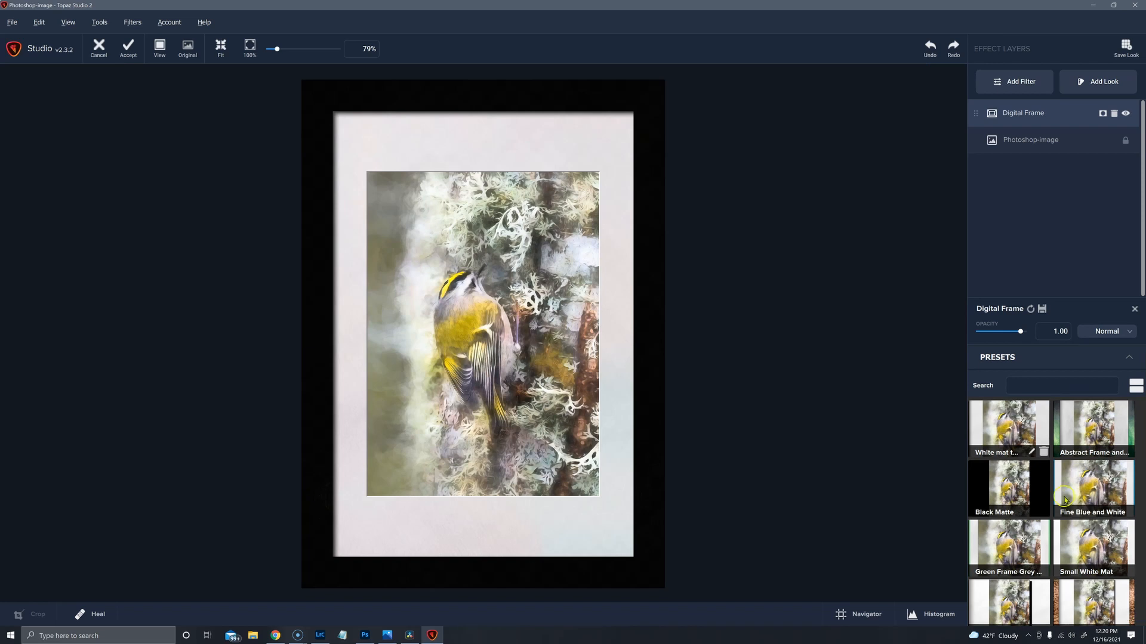
click(1020, 429)
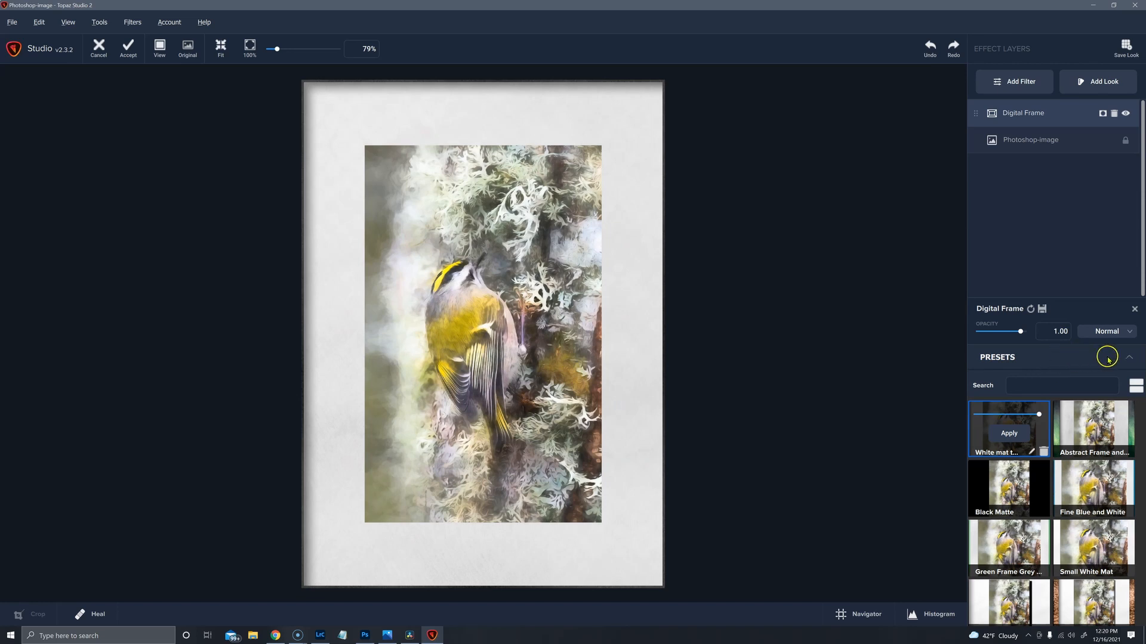
click(1130, 359)
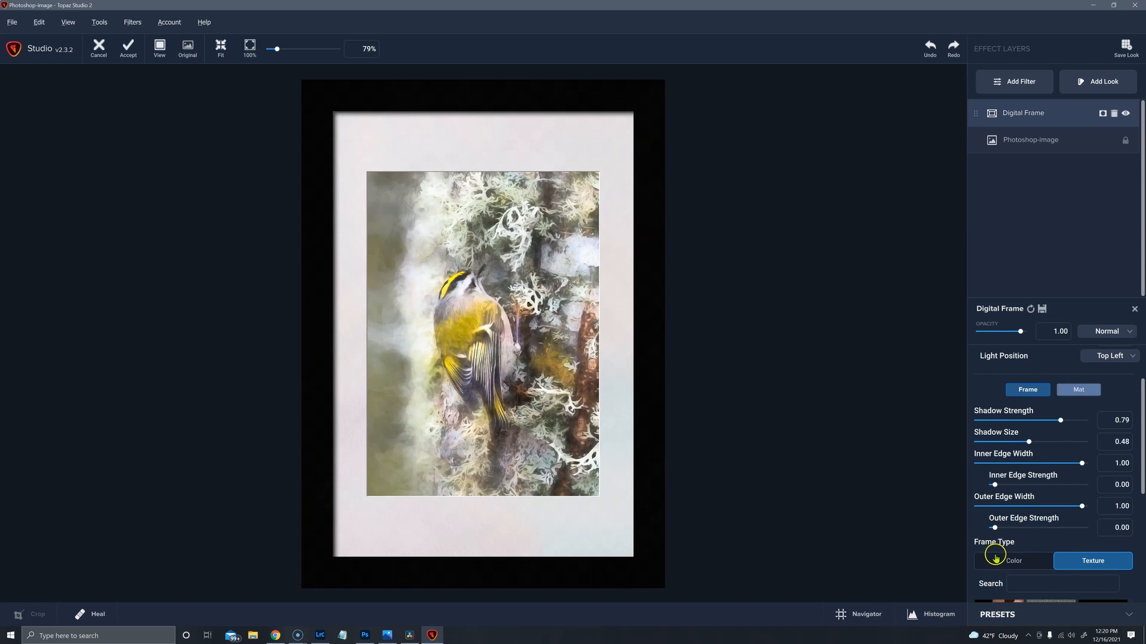
Apply the White mat preset to the Digital Frame filter and return to its settings.
scroll(1026, 535, down, 3)
scroll(1029, 525, down, 5)
click(1041, 614)
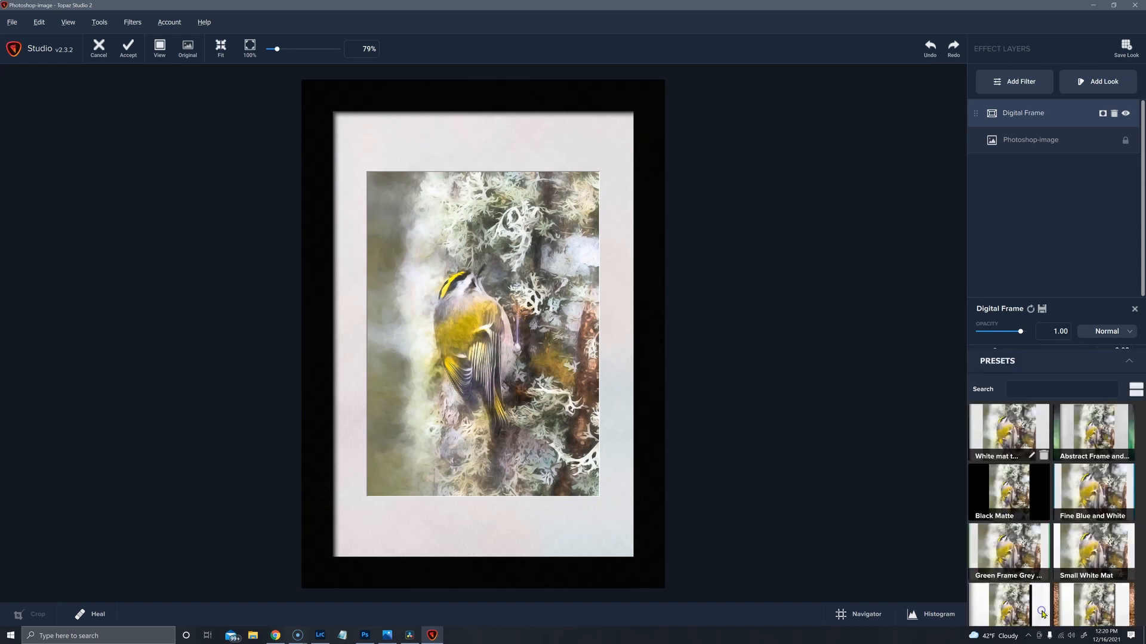
click(1008, 434)
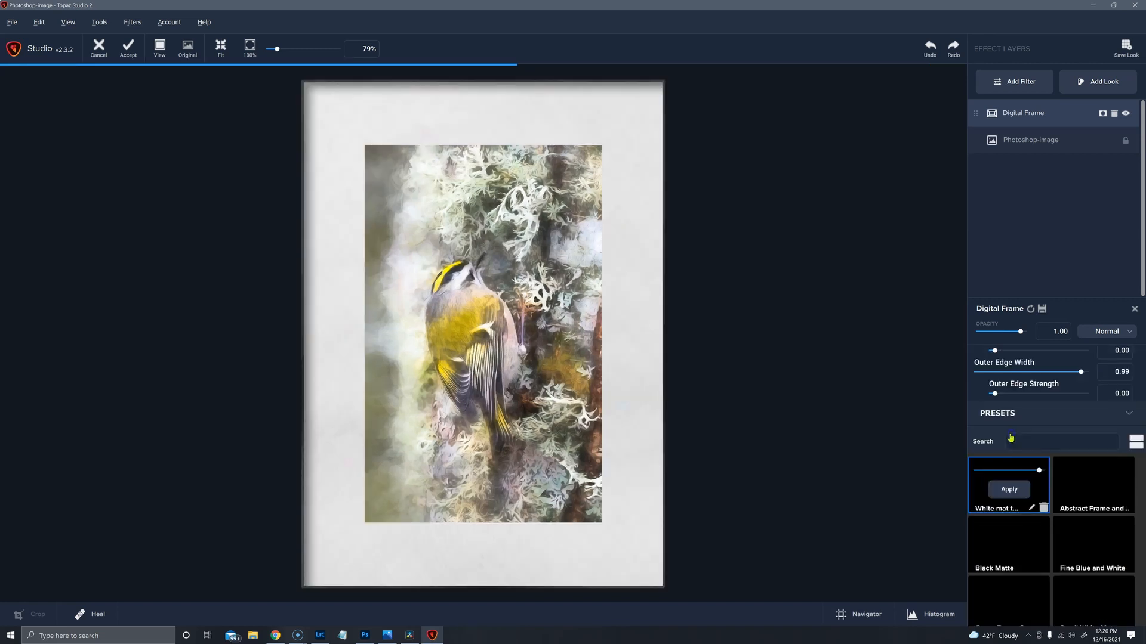
click(1059, 394)
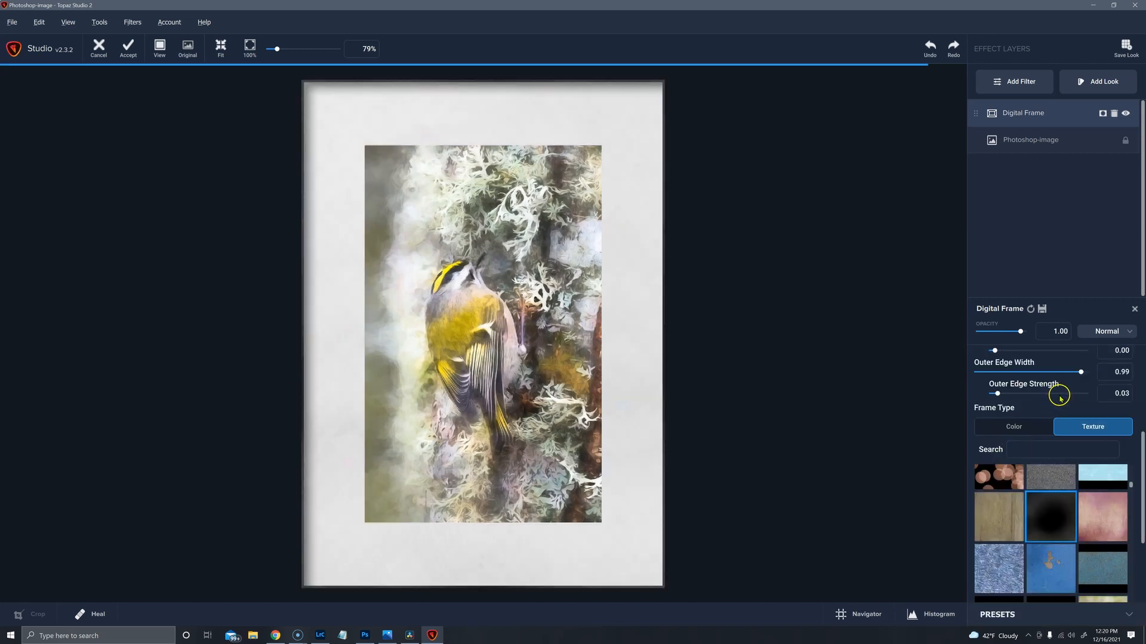
Examine the preset's frame settings, including size, mat ratio, image depth, shadows, edges and the selected frame texture.
scroll(1100, 404, down, 5)
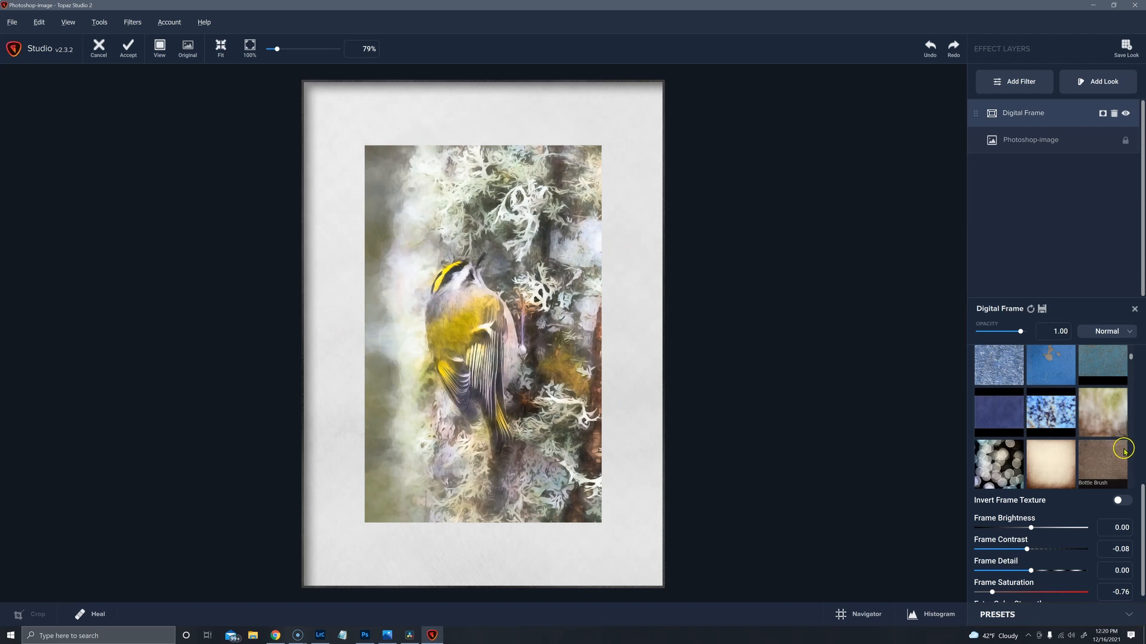
drag(1141, 499, 1140, 354)
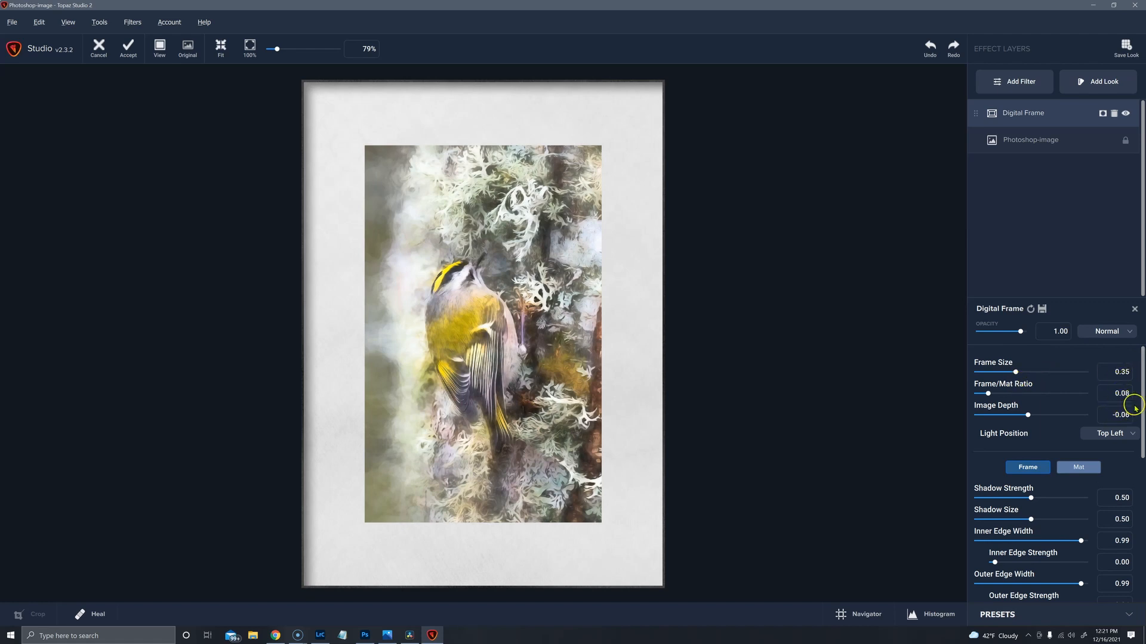
drag(1141, 398, 1142, 402)
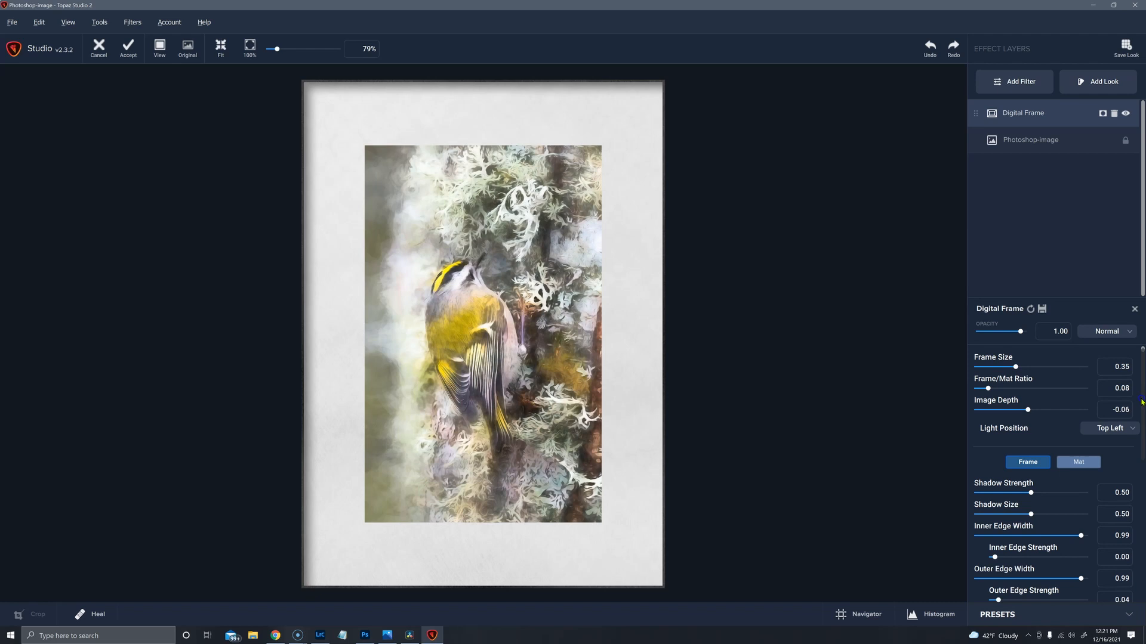
scroll(1073, 400, down, 3)
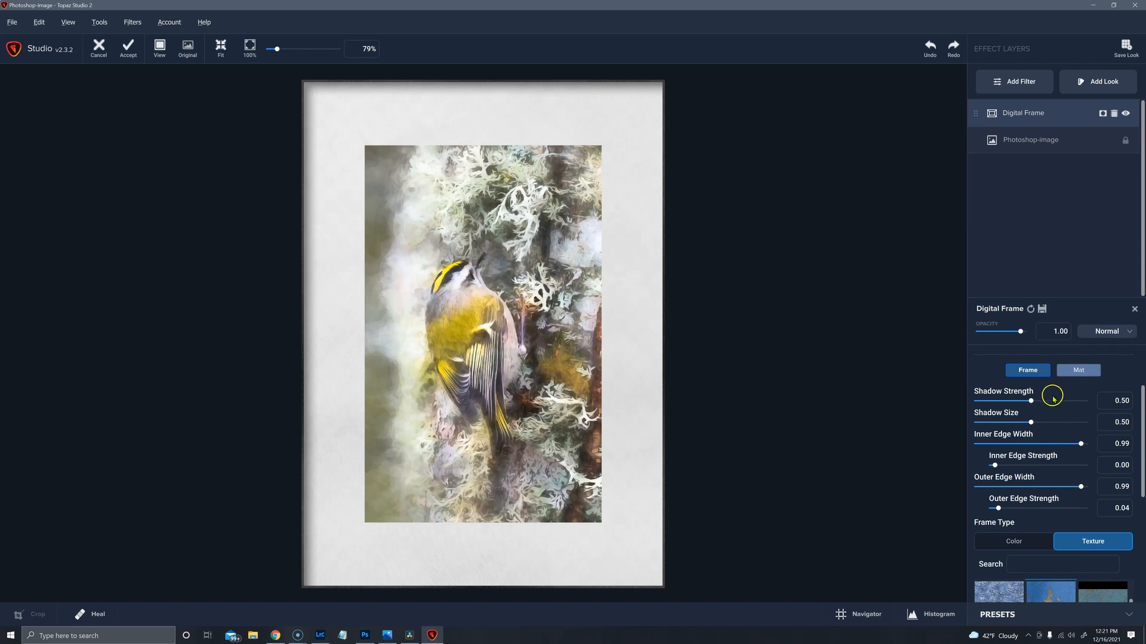
drag(1141, 412, 1135, 490)
scroll(1087, 462, down, 2)
scroll(1087, 462, down, 1)
scroll(1086, 462, up, 5)
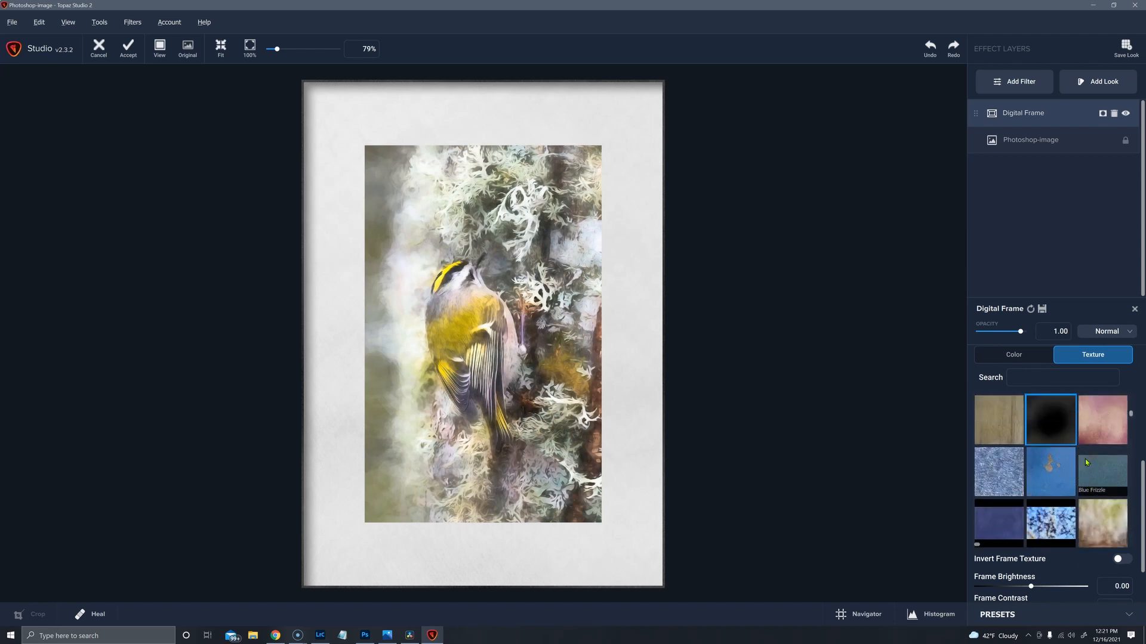
scroll(1059, 487, down, 1)
scroll(1060, 487, down, 1)
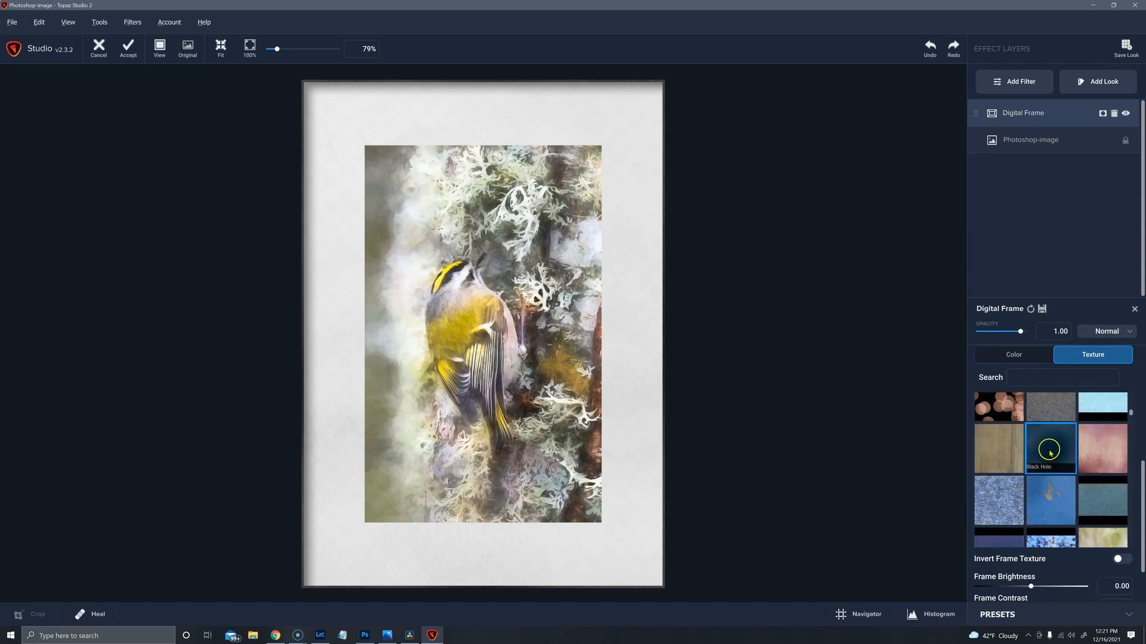
Set the Digital Frame's Frame Brightness to 0.35.
drag(1139, 494, 1137, 552)
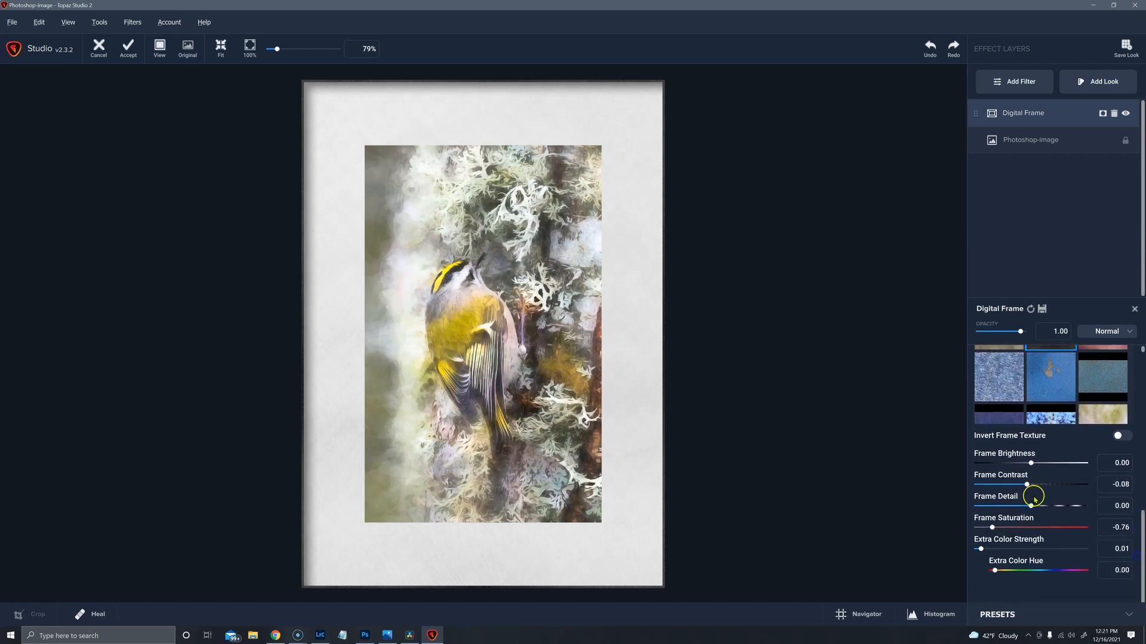
drag(1034, 464, 1038, 465)
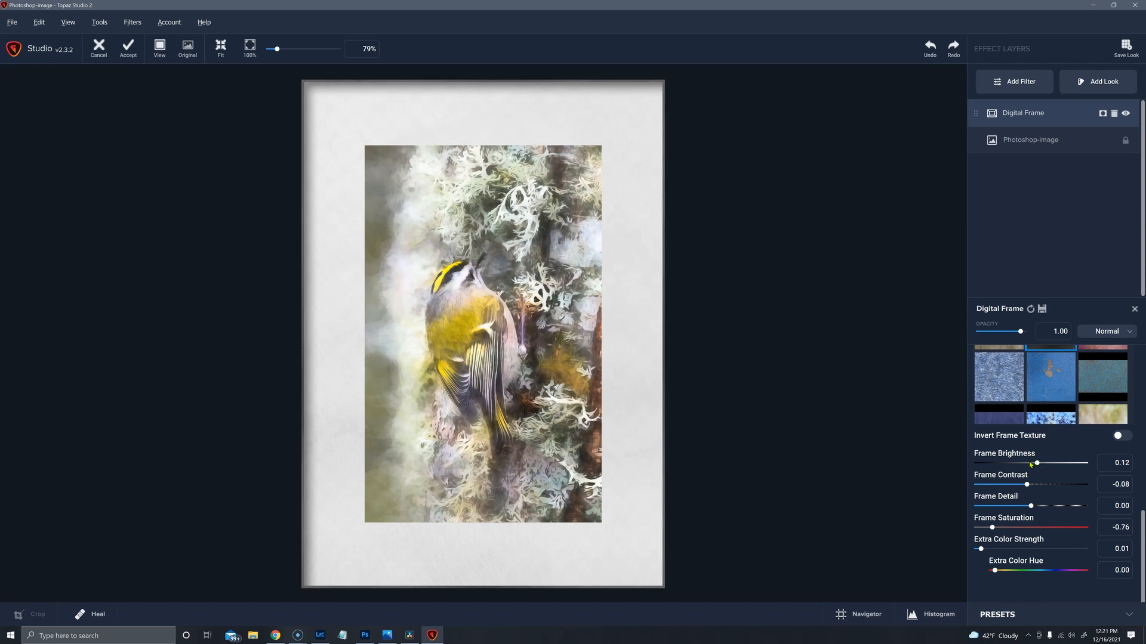
drag(1036, 463, 1049, 463)
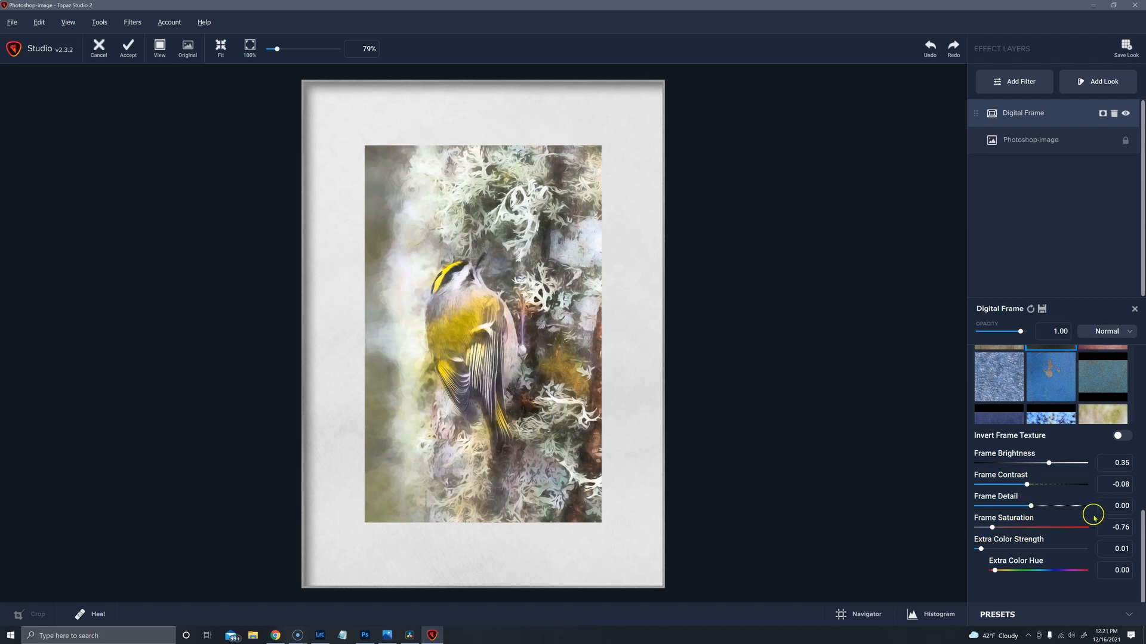
Try different Mat Width values for the Digital Frame's mat and settle on 0.71.
drag(1141, 533, 1143, 401)
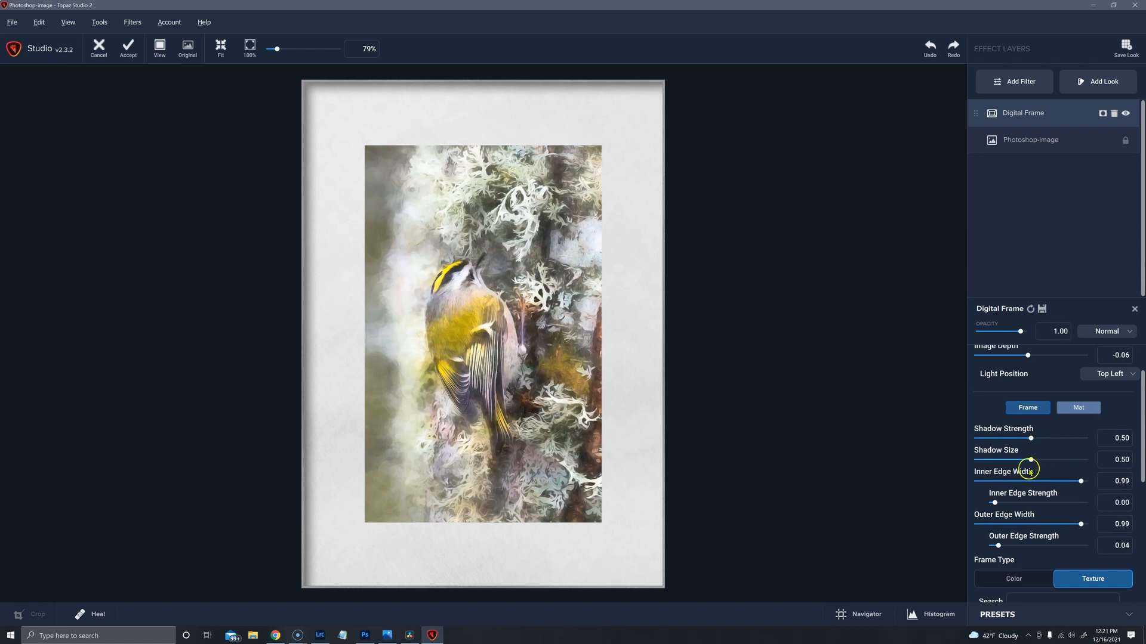
click(1070, 410)
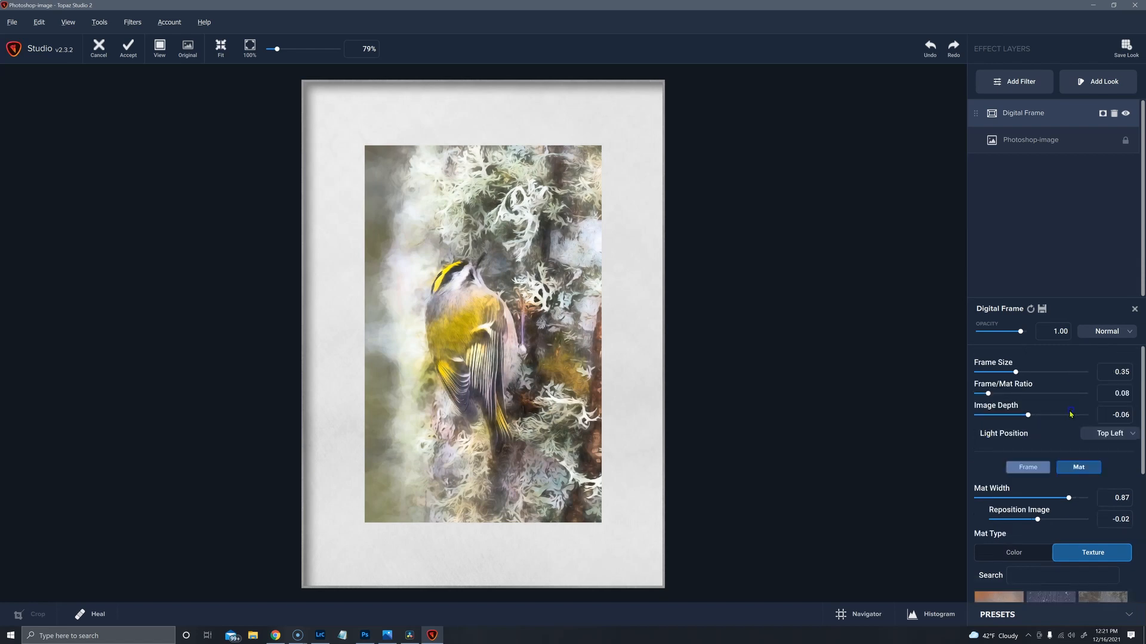
drag(1141, 417, 1142, 412)
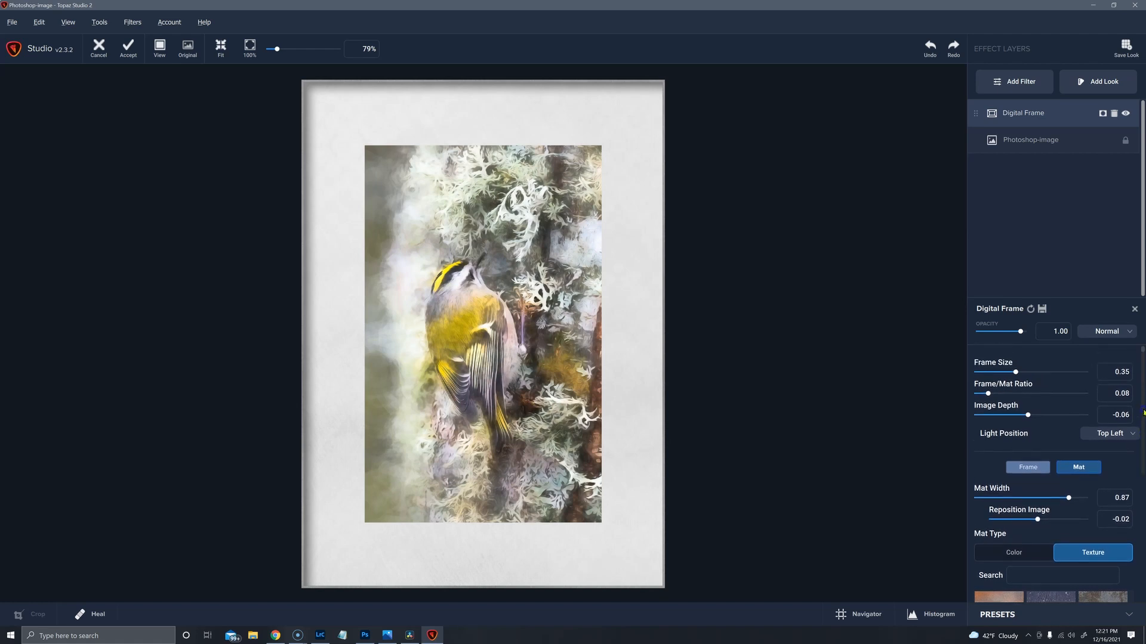
click(1117, 391)
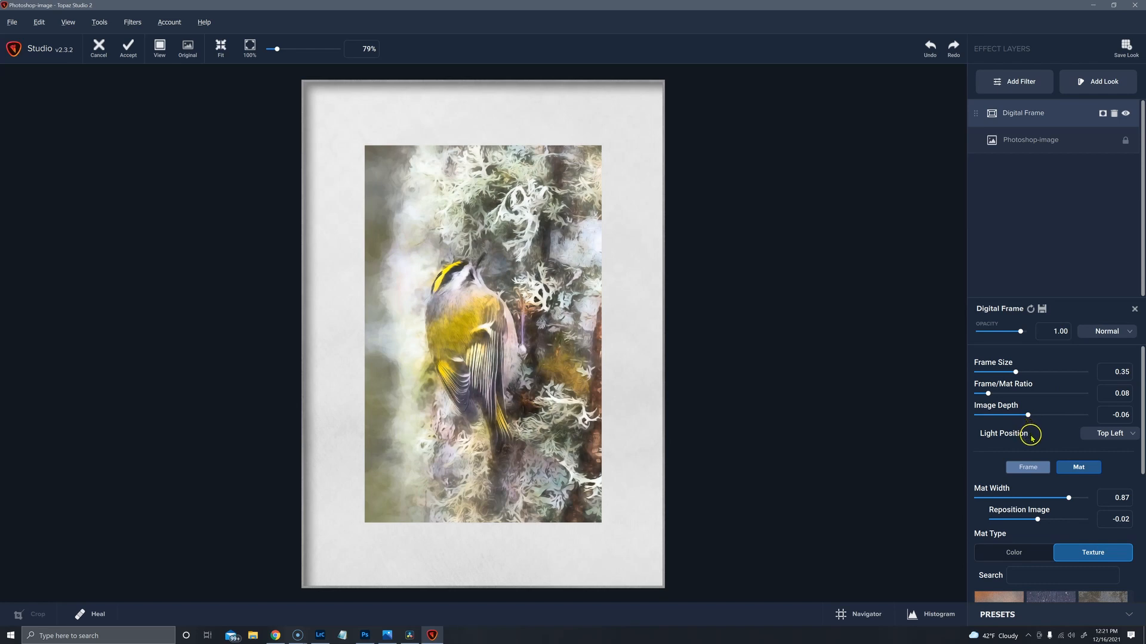
drag(1069, 497, 1067, 497)
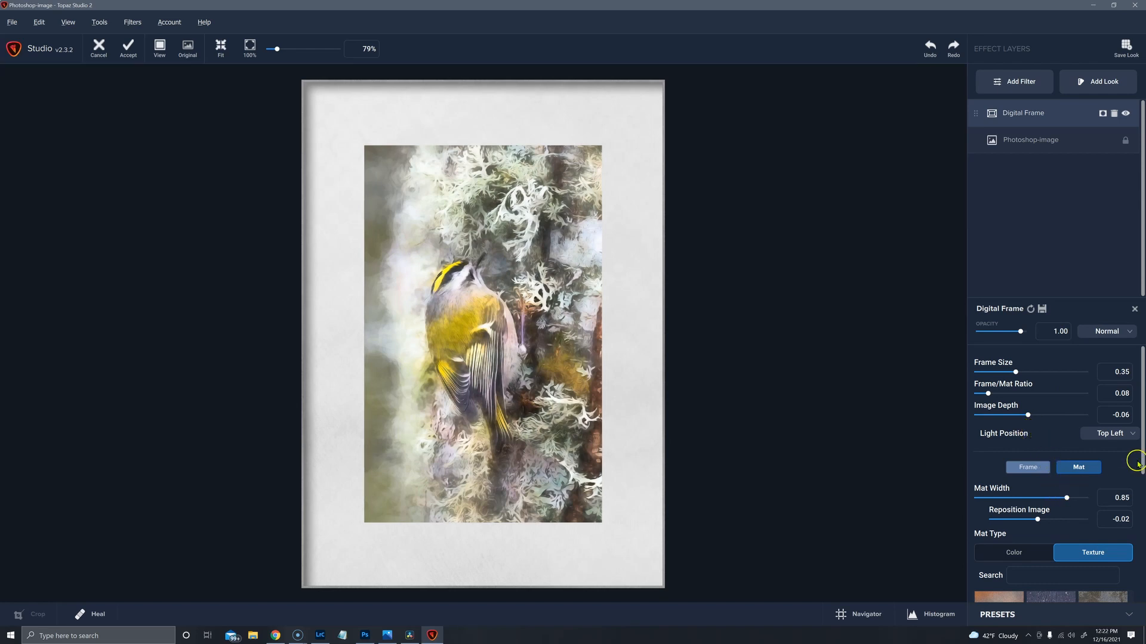
drag(1141, 455, 1138, 519)
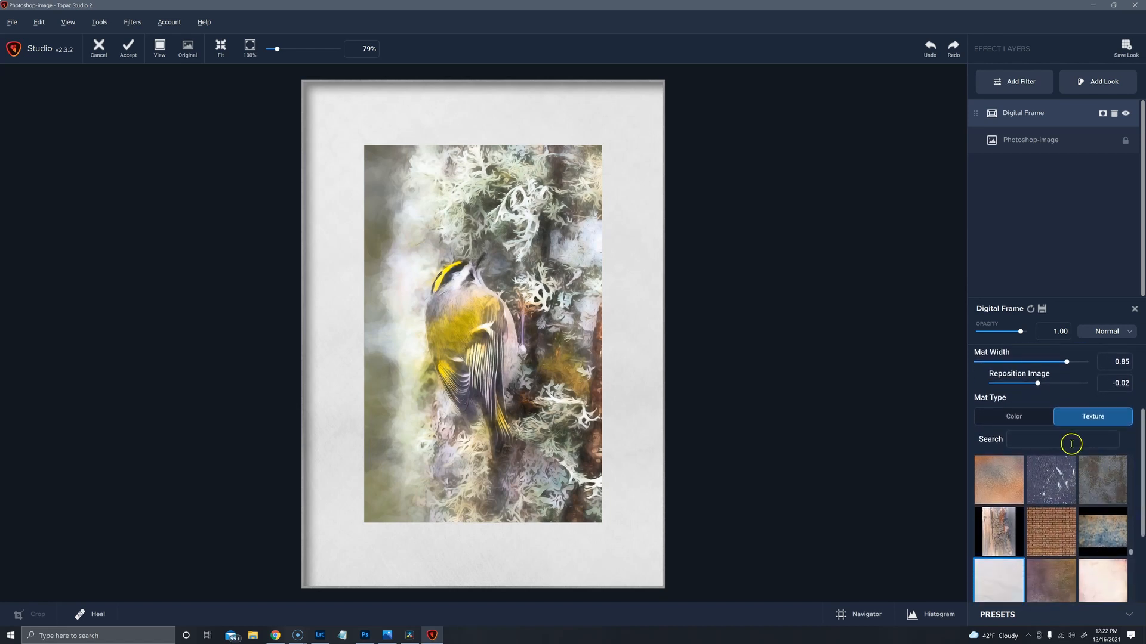
drag(1044, 366, 1028, 364)
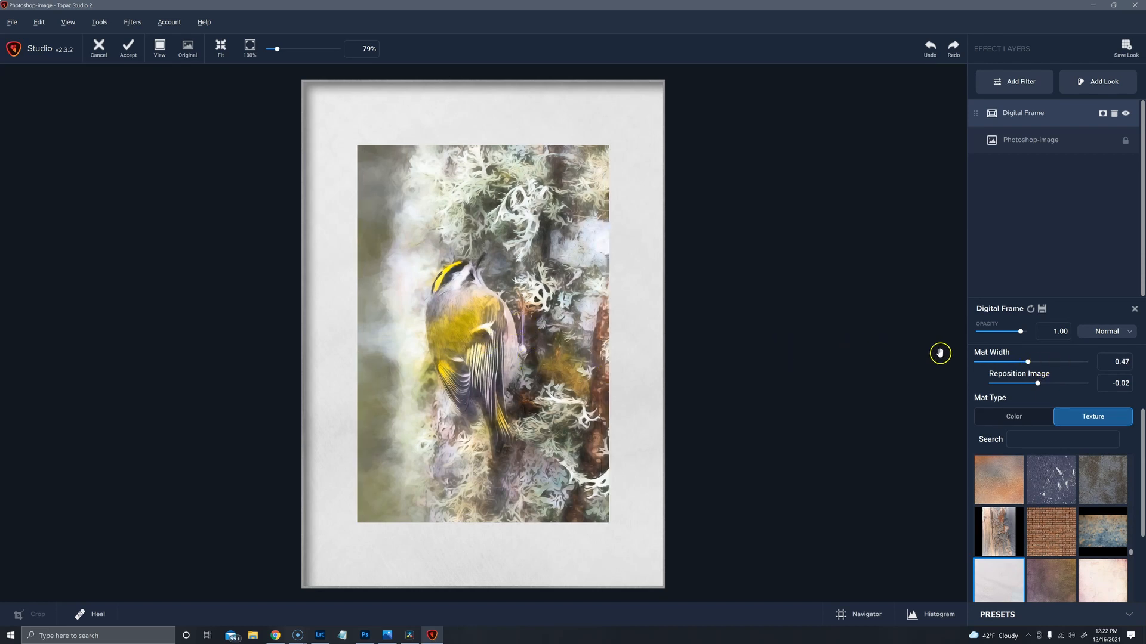
click(976, 362)
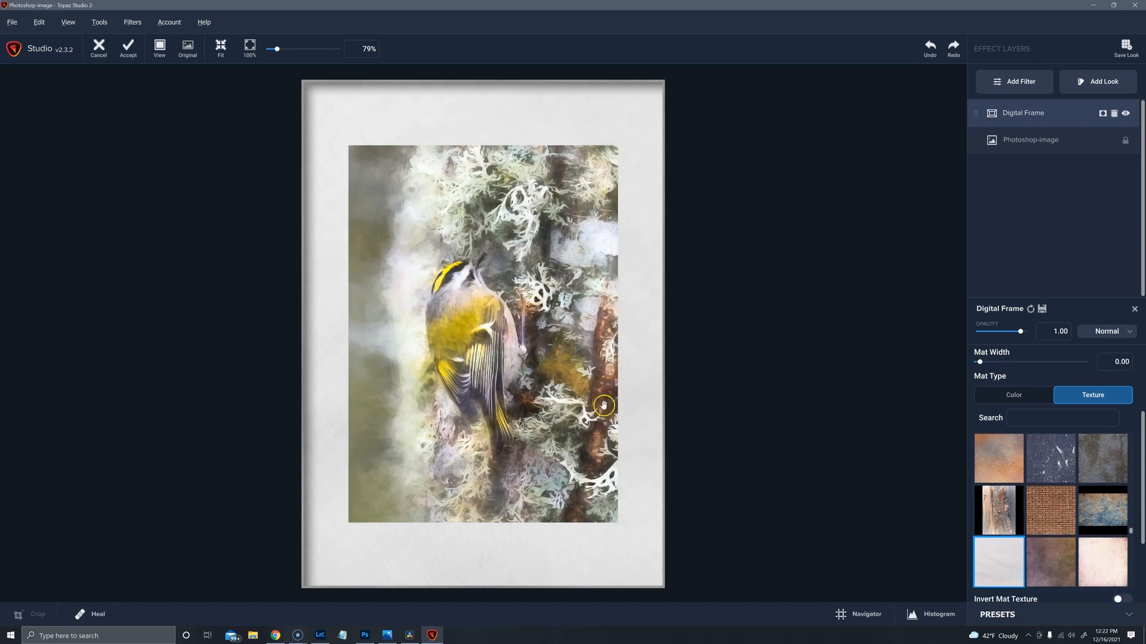
click(1032, 368)
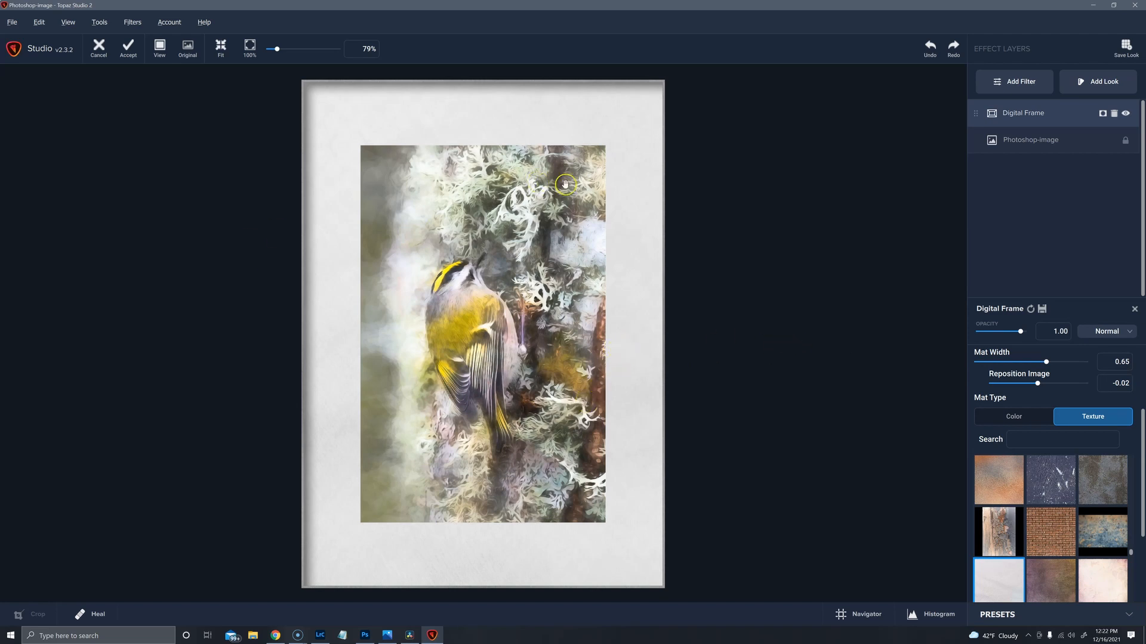
click(1052, 362)
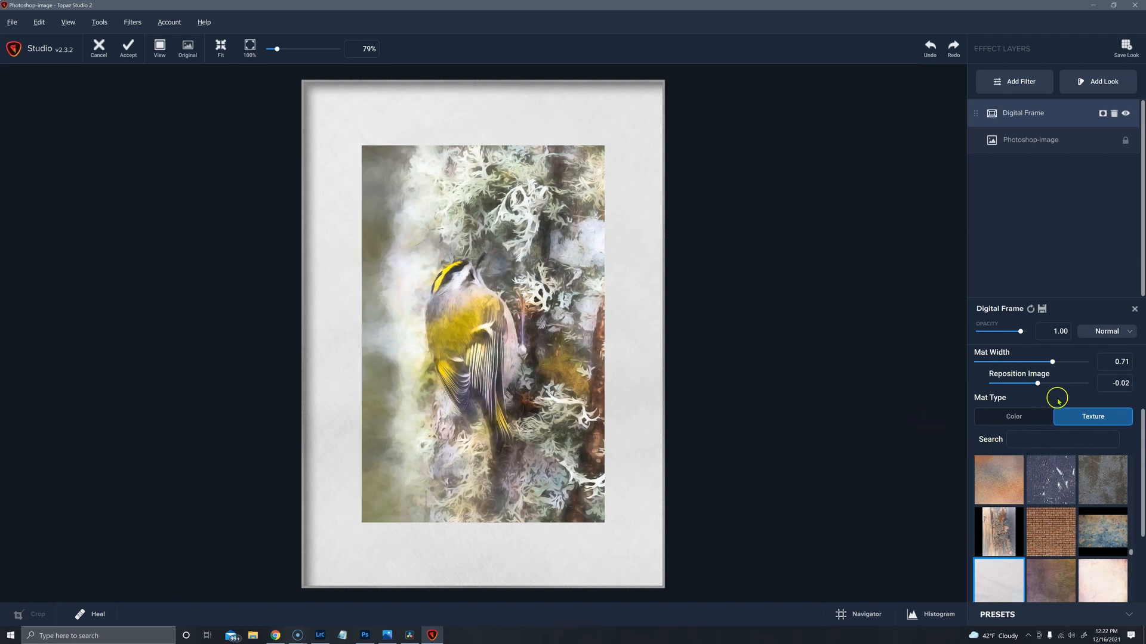
Browse the available mat textures and review the mat's brightness, contrast, detail, saturation and extra color settings.
scroll(1028, 469, down, 1)
scroll(1028, 469, down, 3)
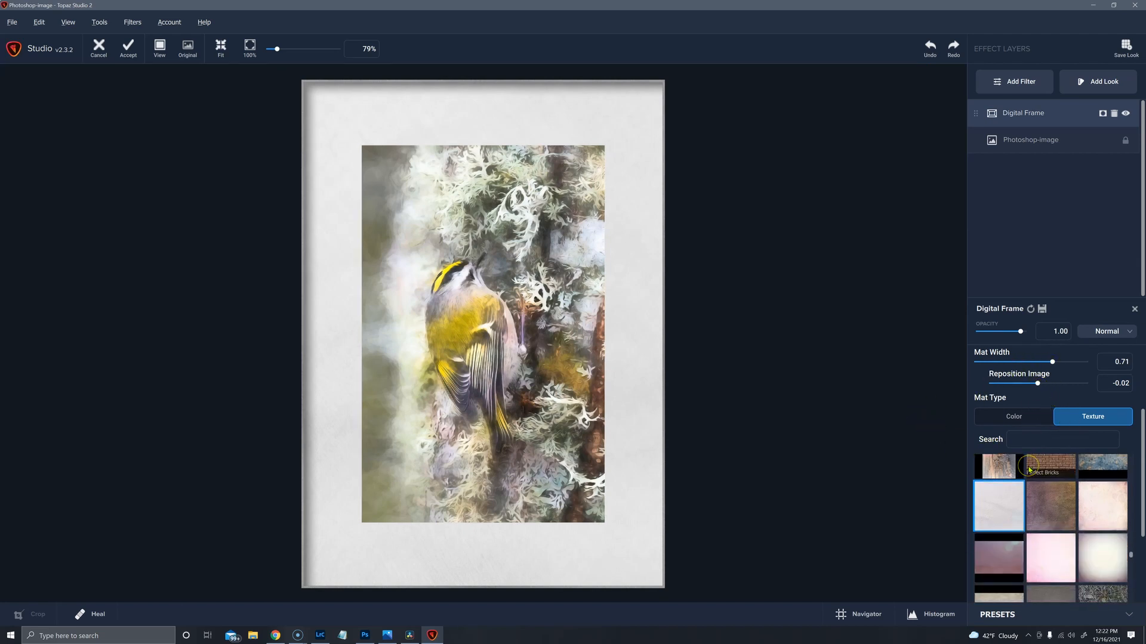
scroll(1029, 468, up, 5)
scroll(1029, 468, down, 6)
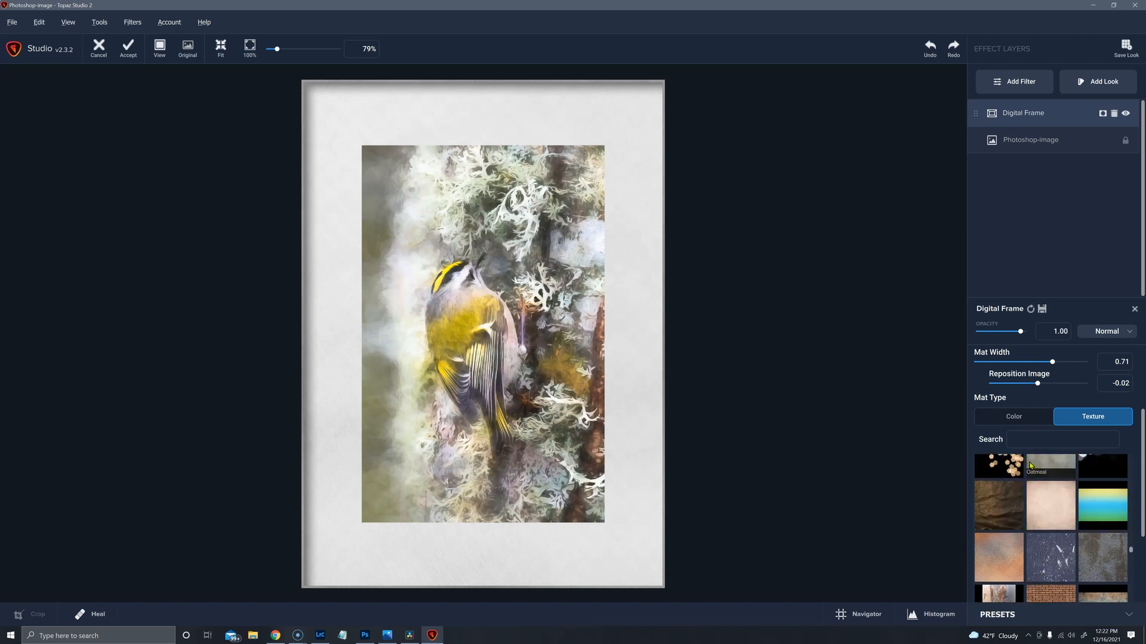
scroll(1036, 459, down, 10)
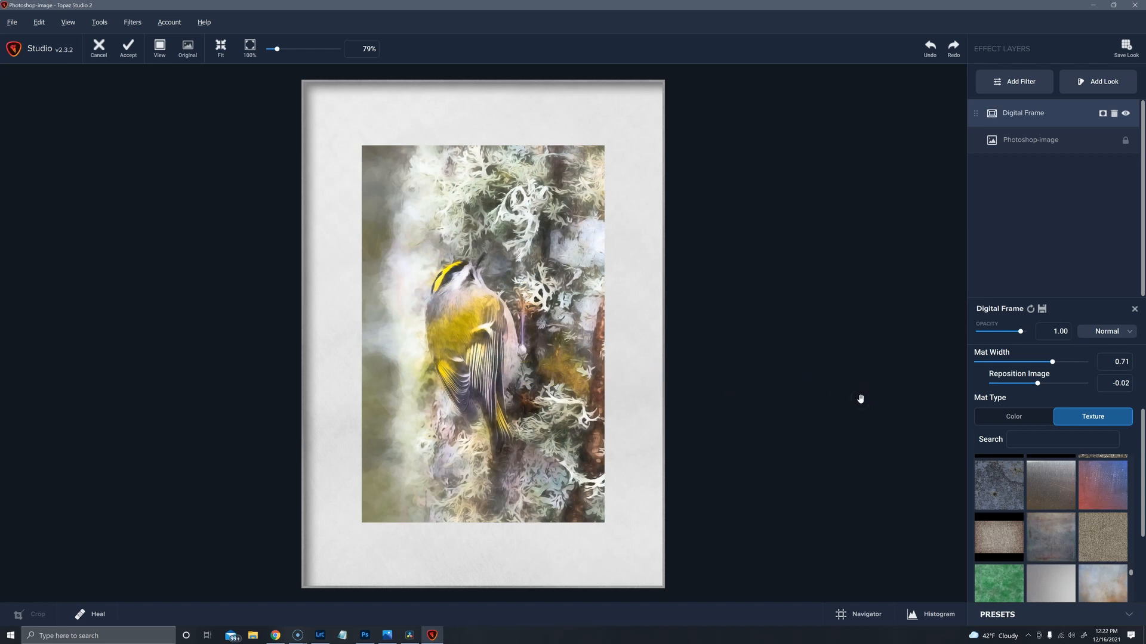
drag(1142, 444, 1140, 537)
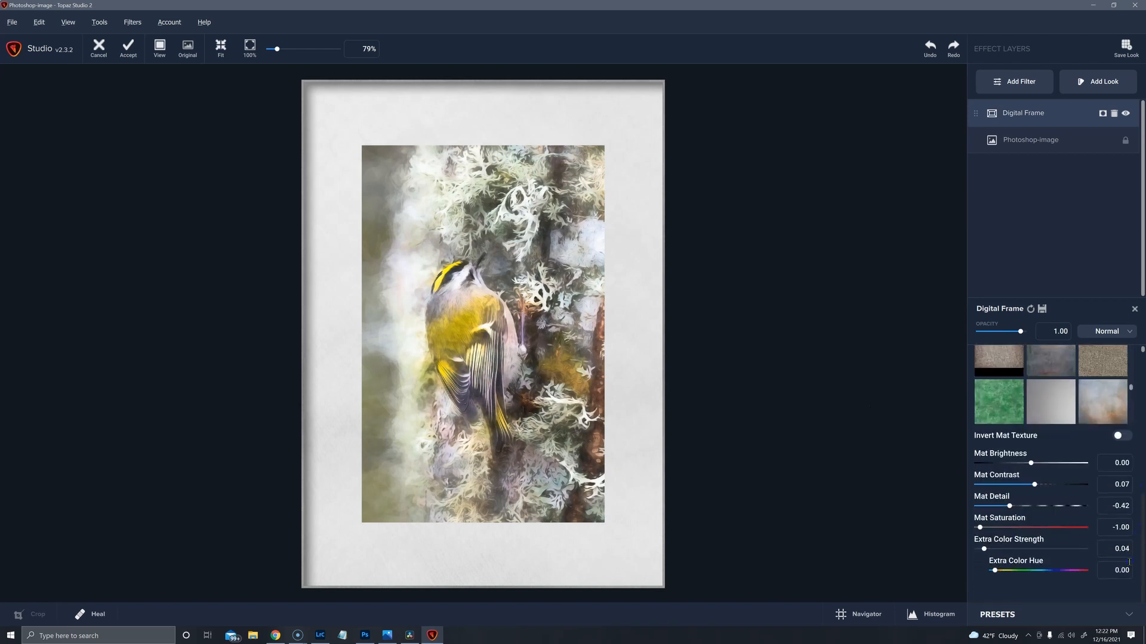
scroll(1128, 562, up, 5)
Accept the Digital Frame effect, return to Photoshop and compare the framed image with the Golden Crowned Kinglet WC.tif document.
click(909, 148)
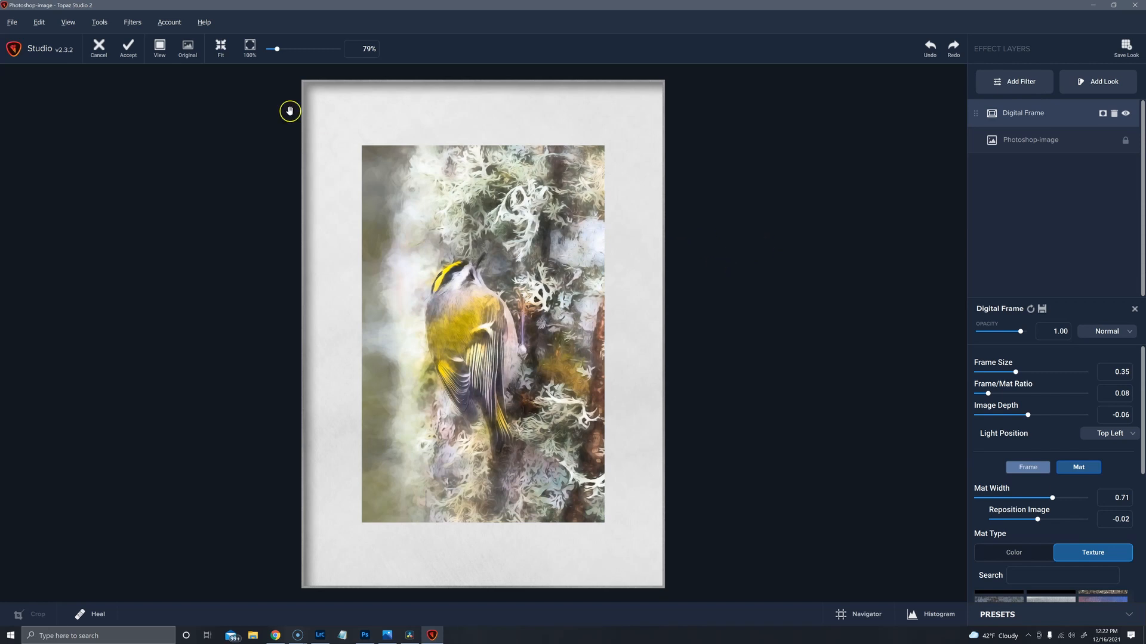
click(129, 46)
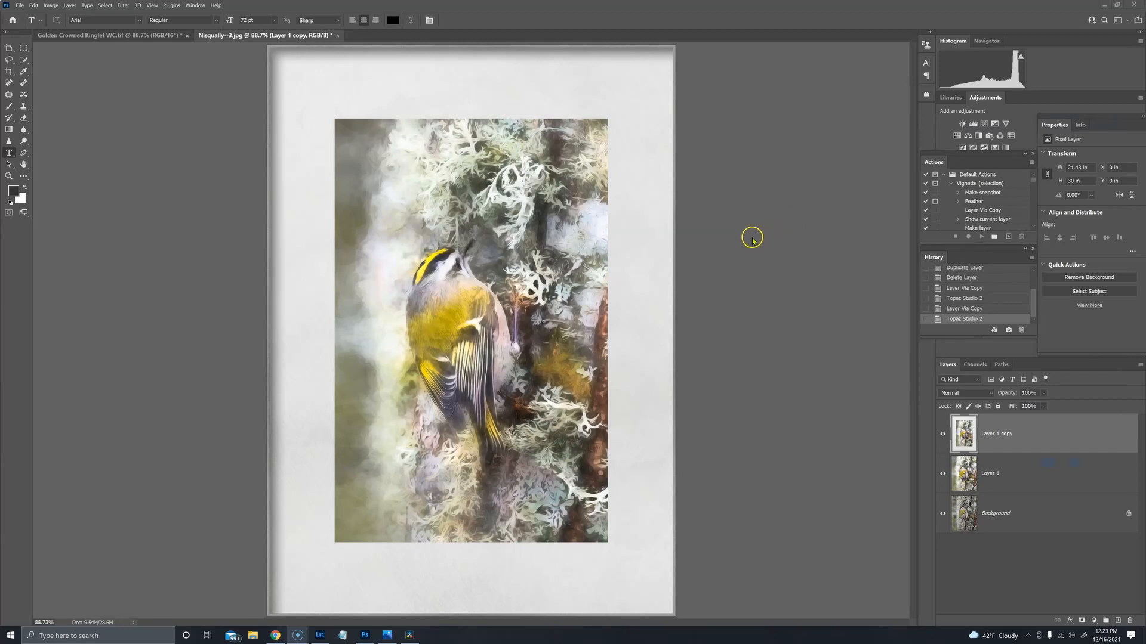
click(143, 37)
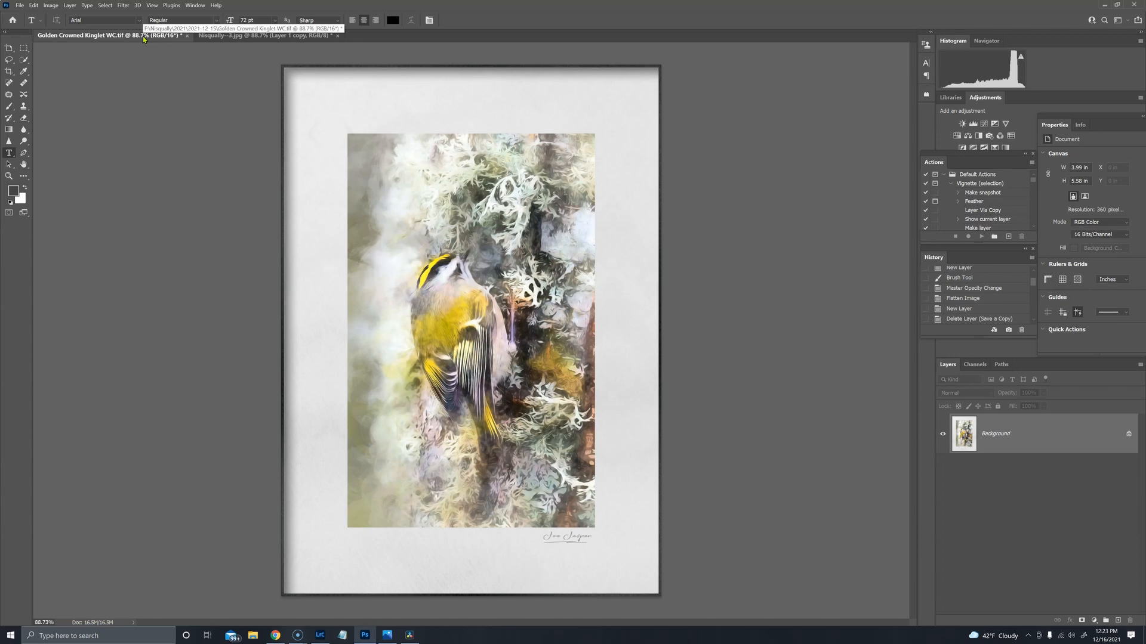
click(236, 37)
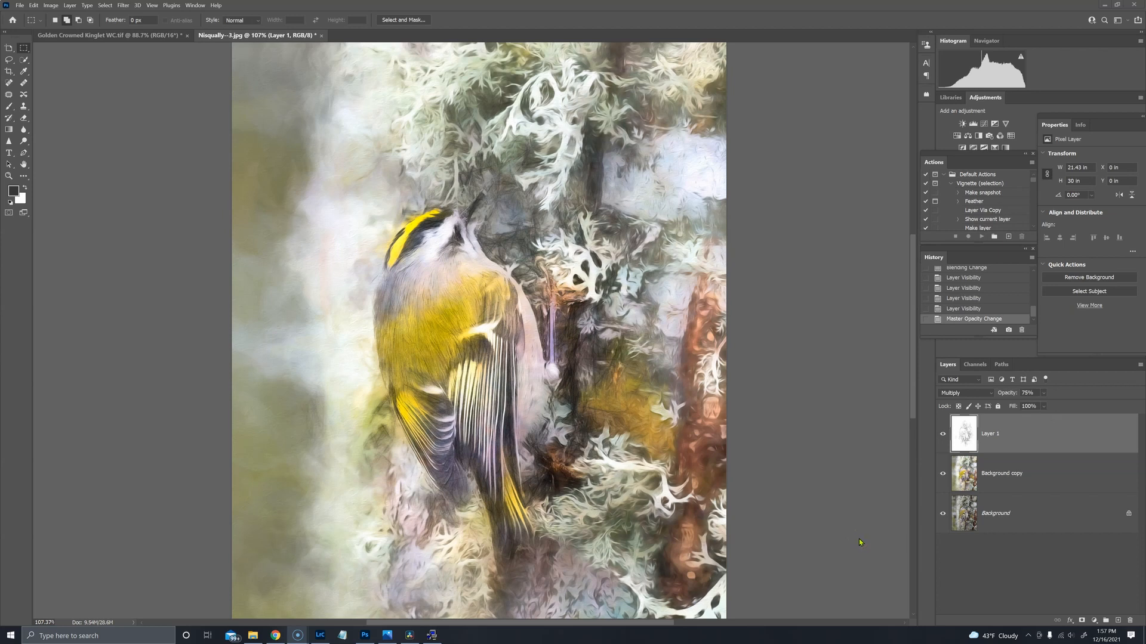
Toggle the visibility of the sketch layer Layer 1 to compare the painting with and without it.
click(856, 539)
click(854, 534)
click(944, 435)
click(941, 435)
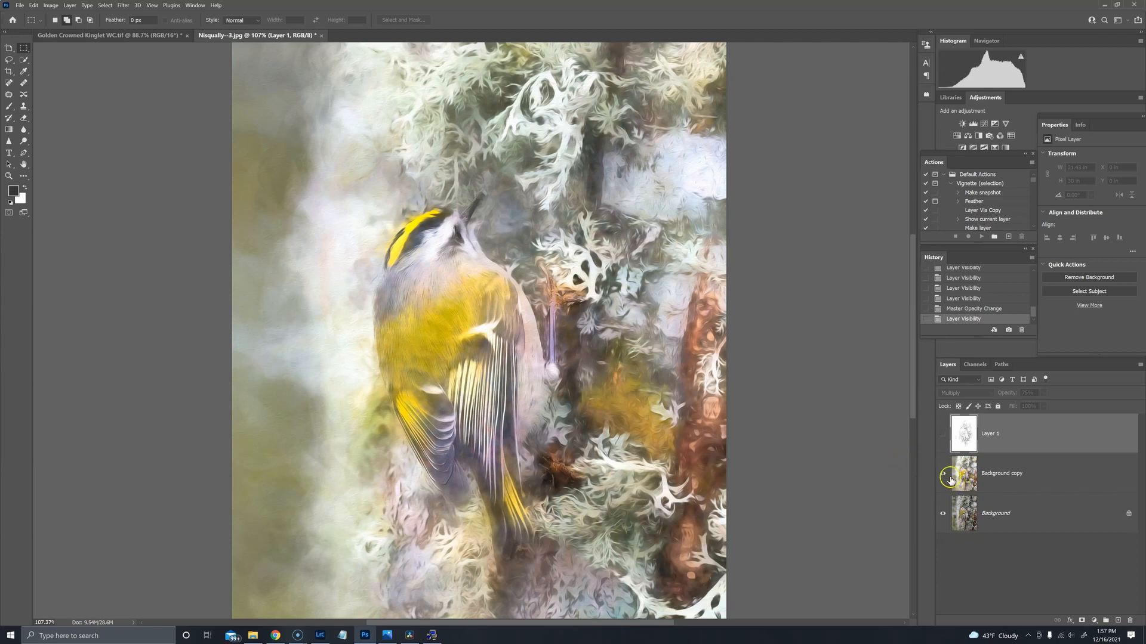
click(944, 441)
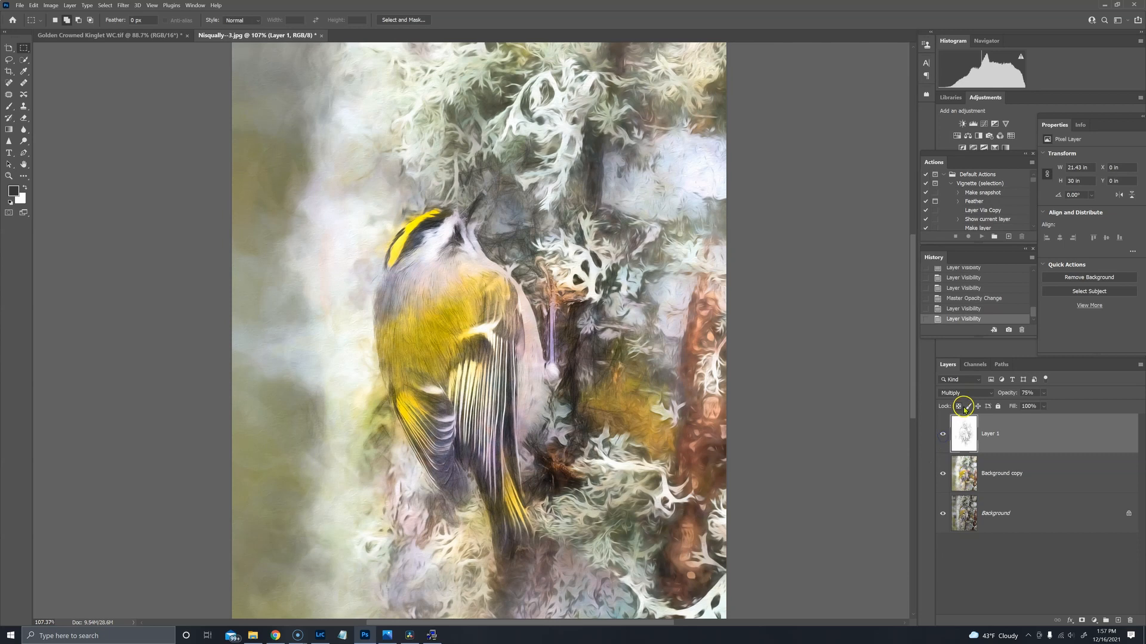
Set Layer 1 to Normal blending at 100% opacity to view the sketch alone, and hide the layer.
click(969, 393)
click(963, 376)
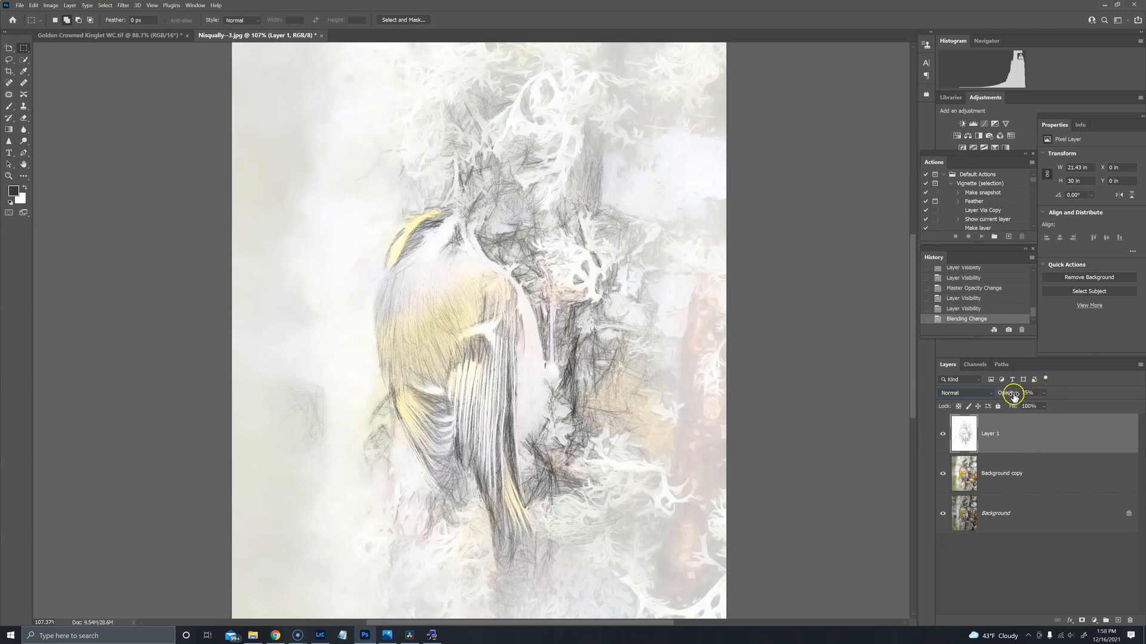
drag(1003, 394, 1094, 397)
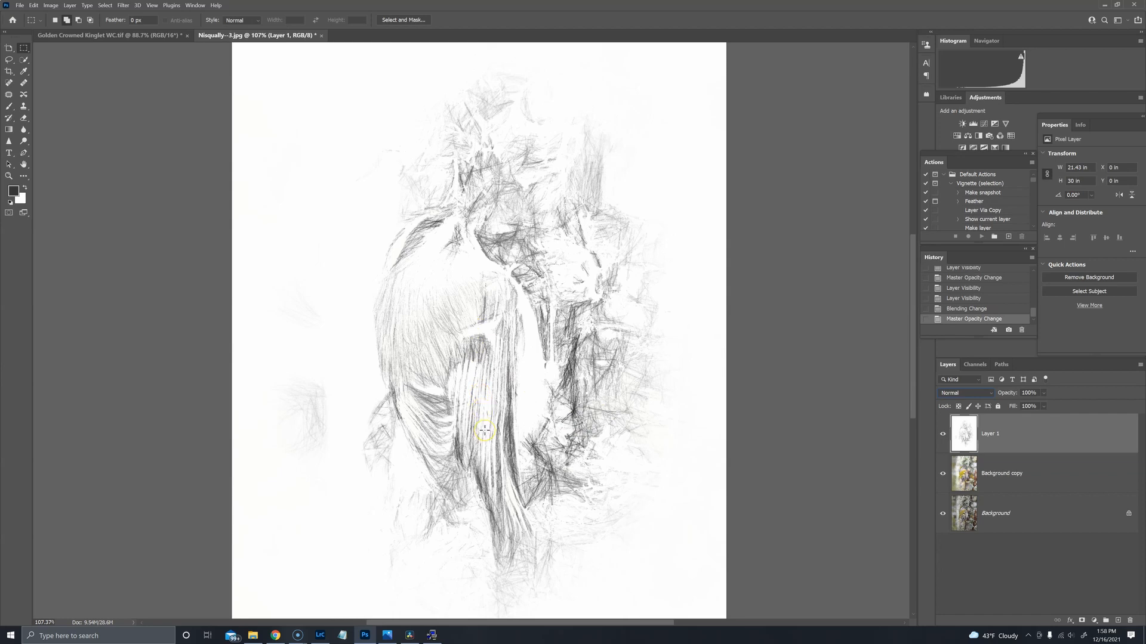
click(943, 435)
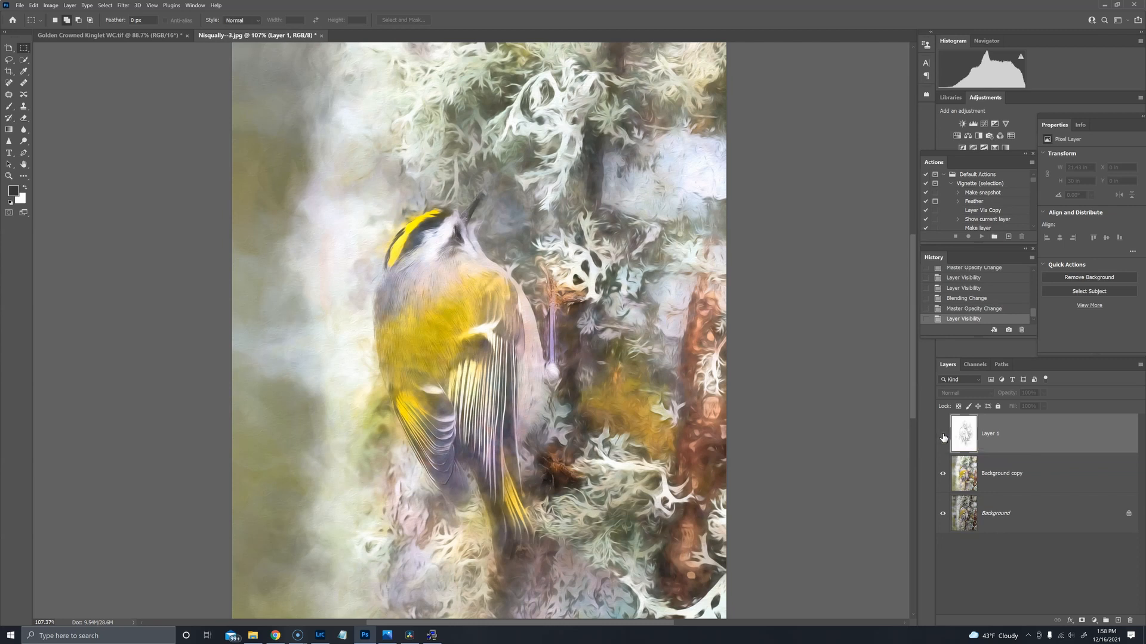
Show the sketch layer Layer 1 and set its blend mode to Multiply.
click(943, 435)
click(942, 436)
click(947, 434)
click(947, 433)
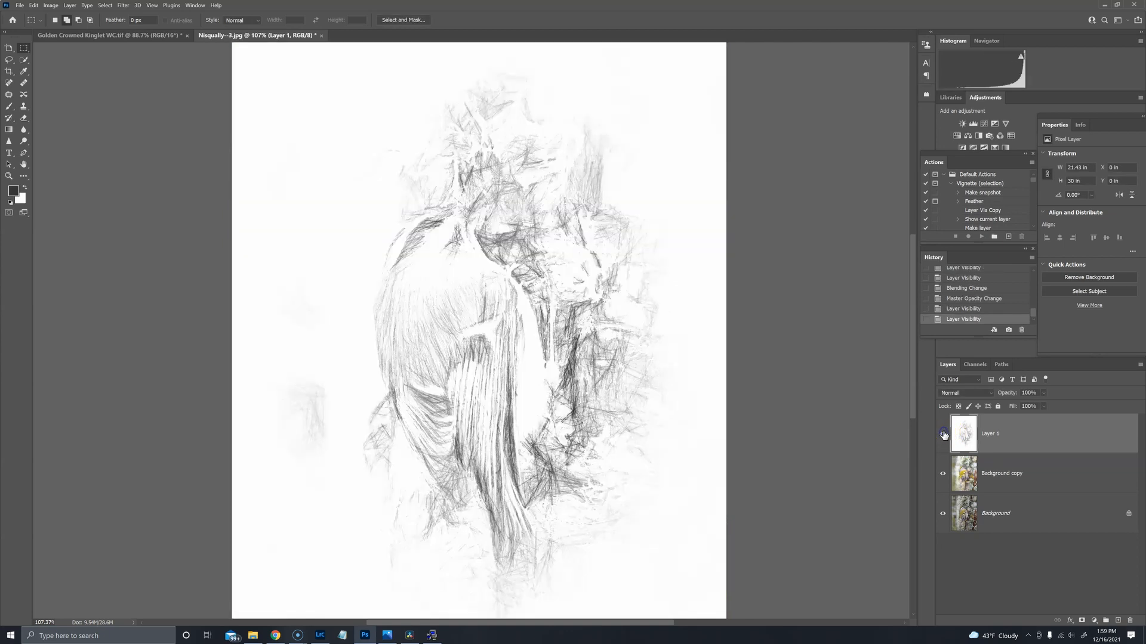
click(980, 392)
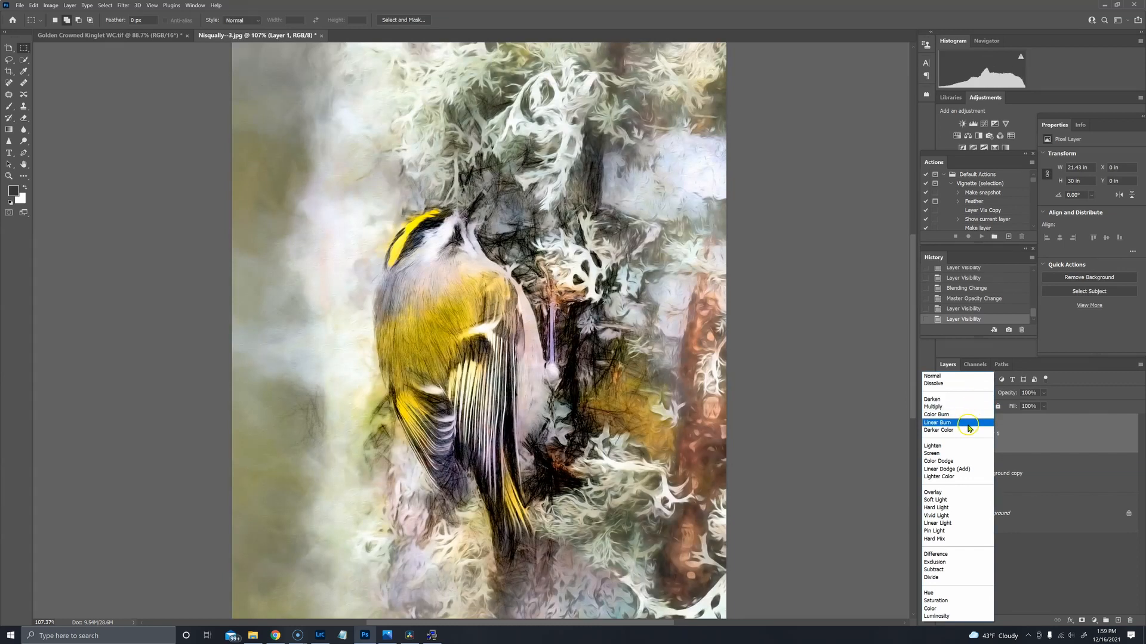
click(961, 406)
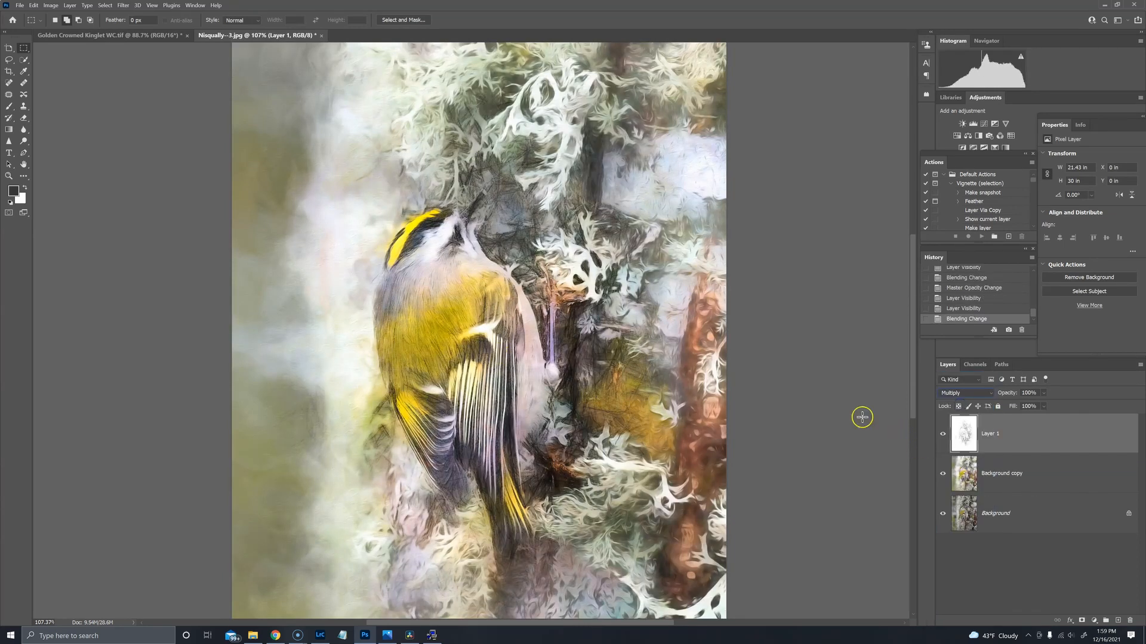
Compare the painting with and without the sketch layer, and slightly lower Layer 1's opacity.
click(943, 435)
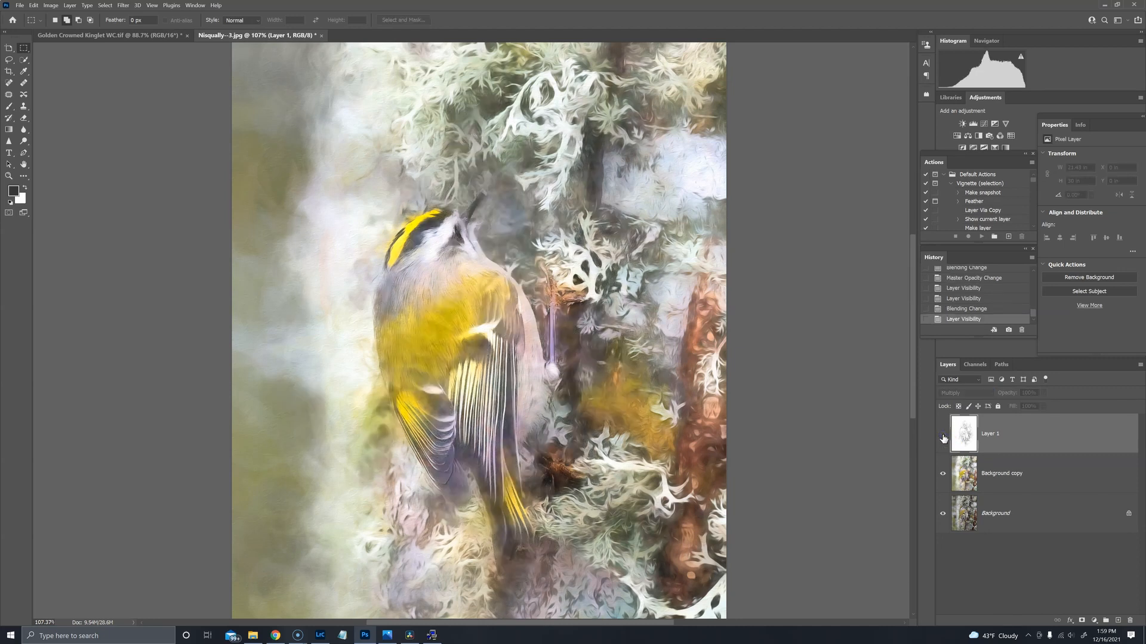
click(943, 437)
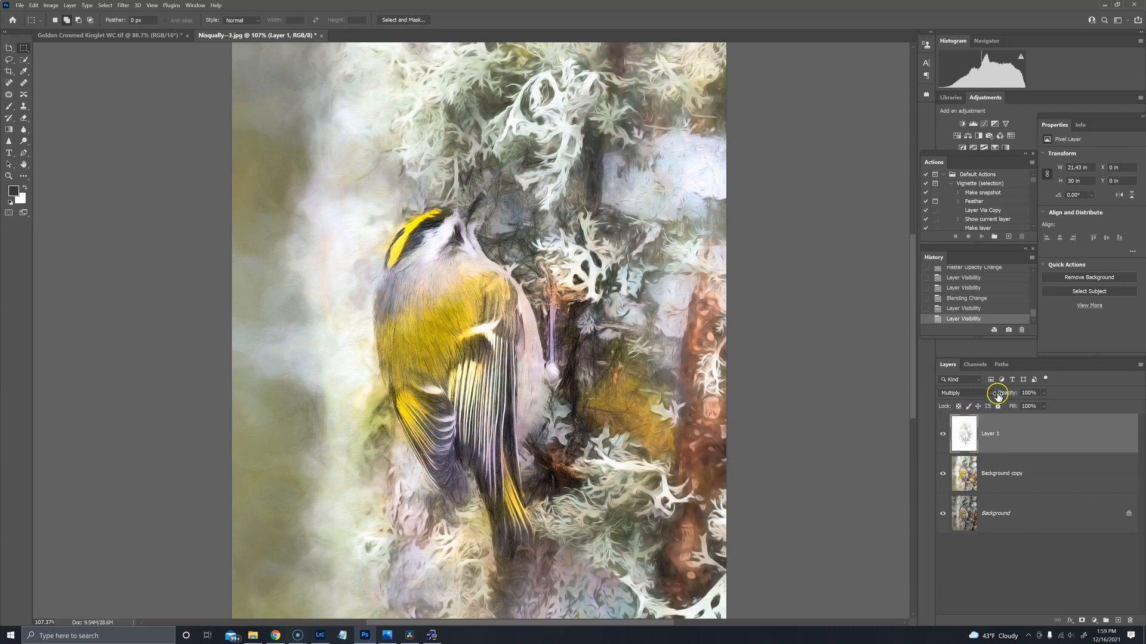
drag(1006, 394, 991, 397)
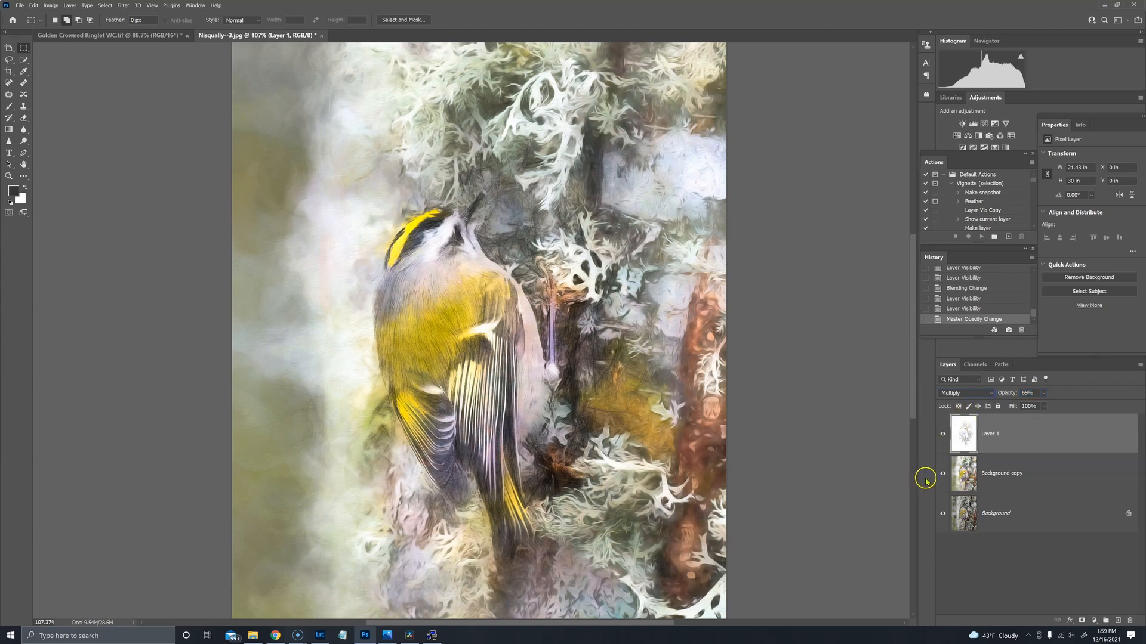
drag(1008, 396, 1012, 396)
Stamp all visible layers into a new top layer and open it in the Topaz Studio 2 filter.
key(ctrl+shift+alt+e)
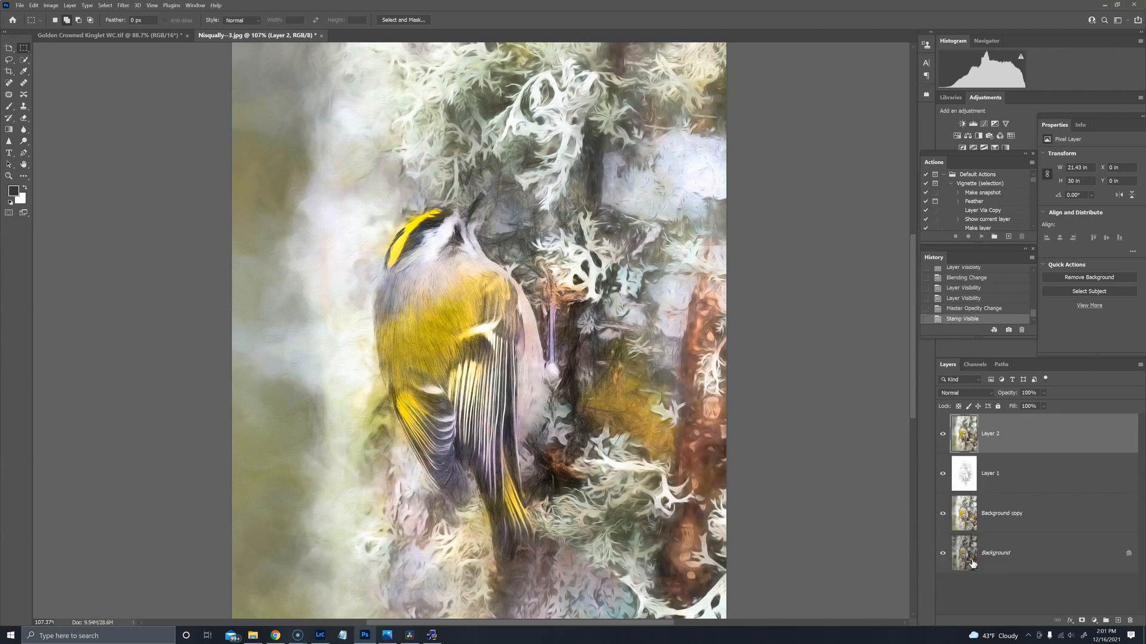
click(1033, 442)
drag(1033, 443, 165, 37)
click(121, 6)
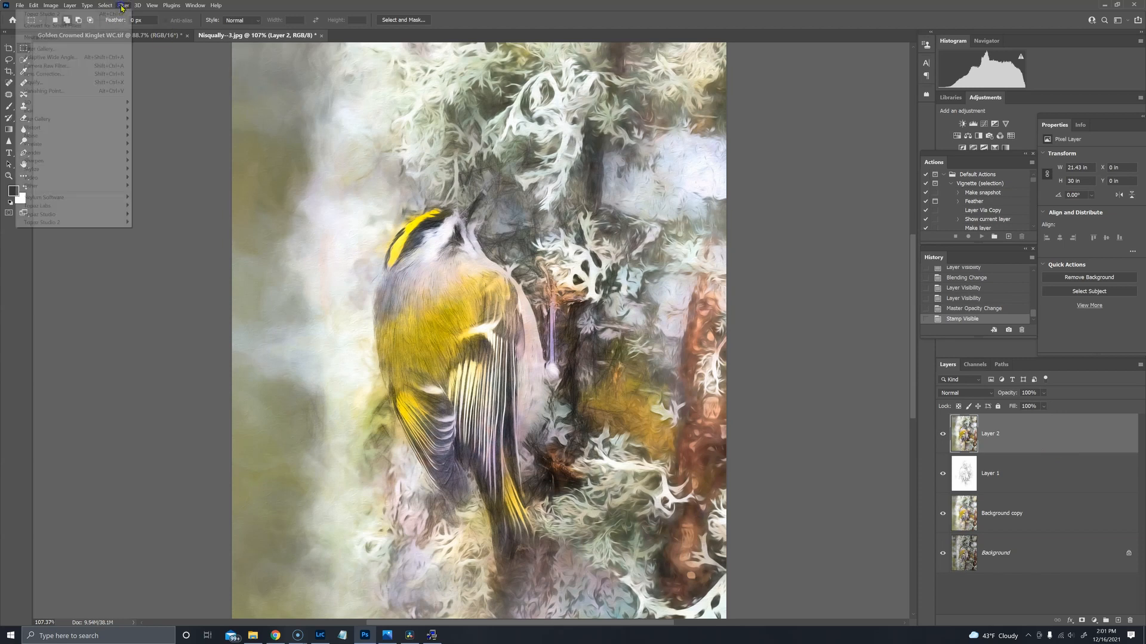
click(81, 223)
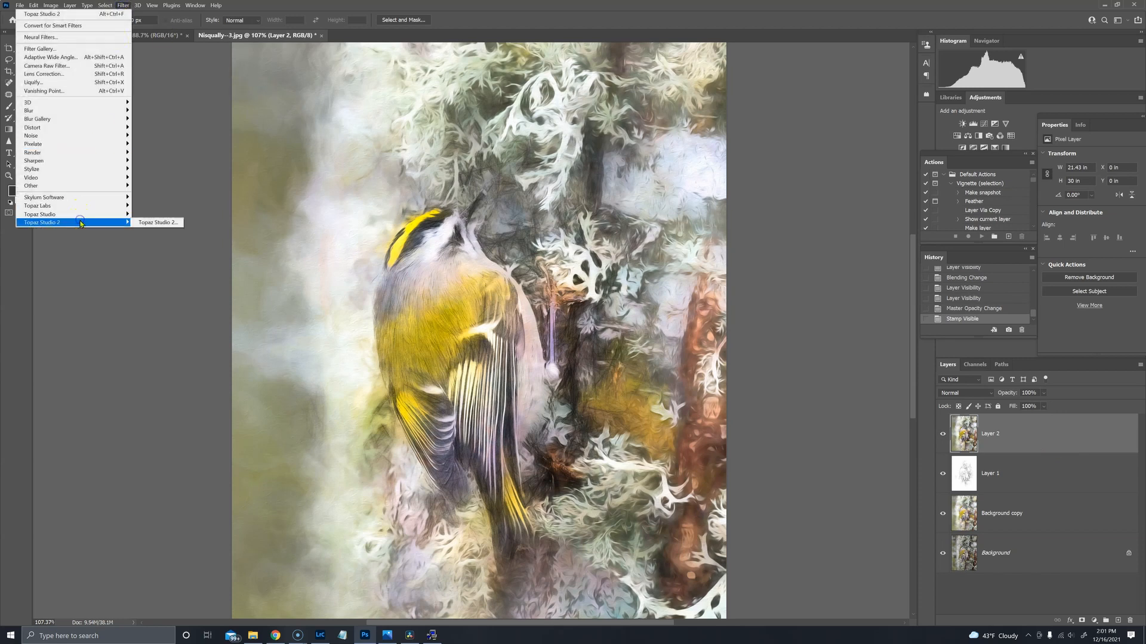
click(146, 223)
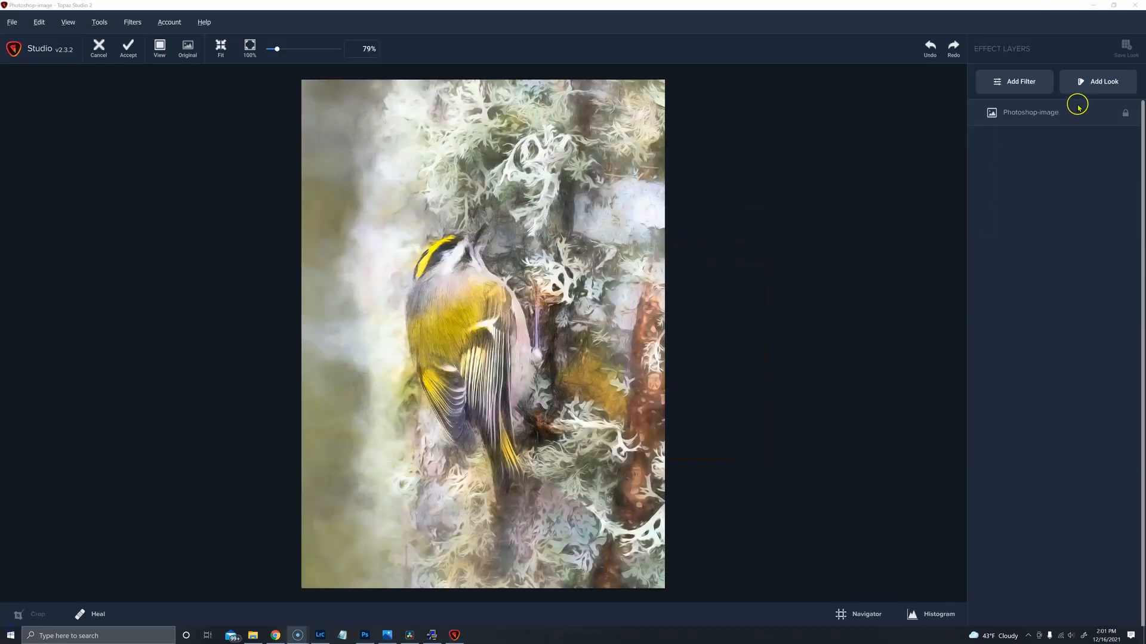
Add the stylistic Digital Frame filter and apply the custom white mat preset.
click(1020, 82)
scroll(1003, 394, down, 5)
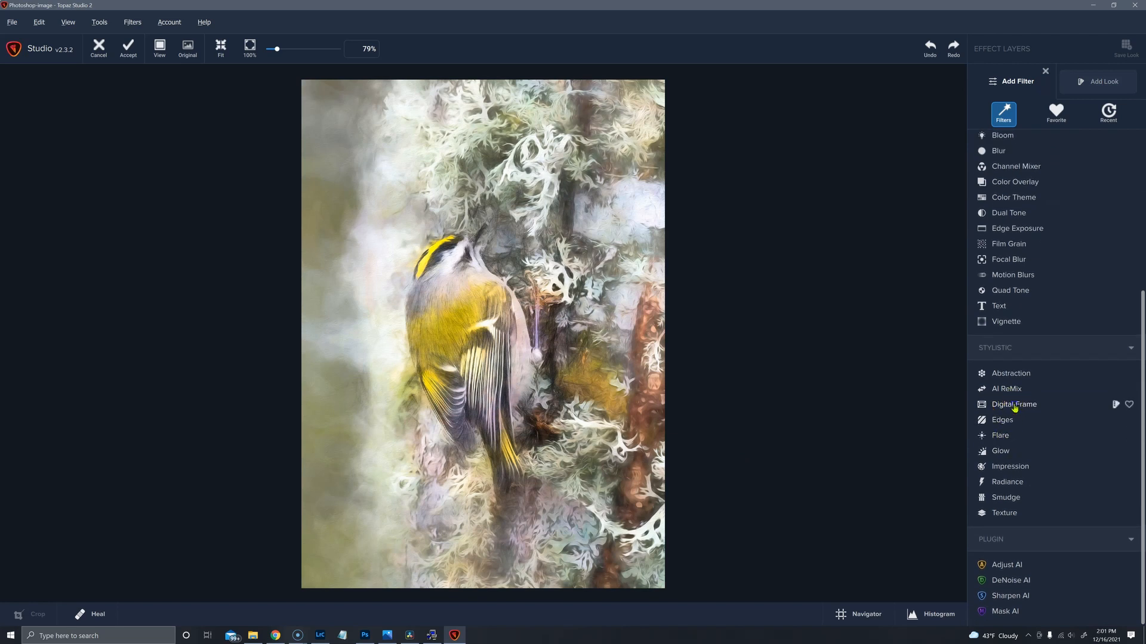
click(1014, 405)
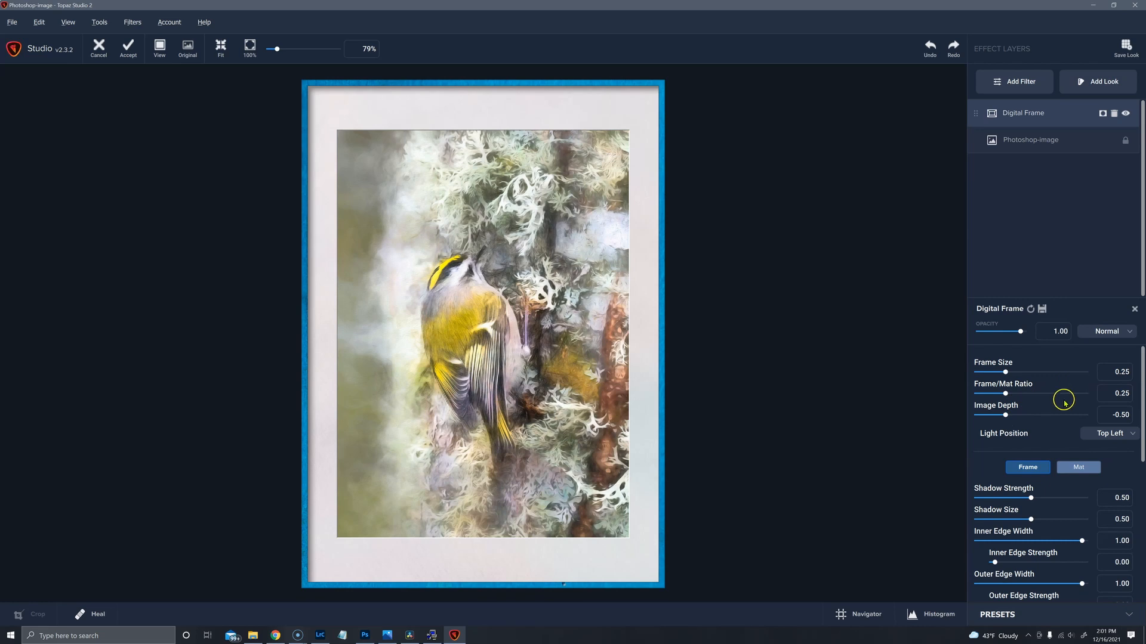
click(1128, 615)
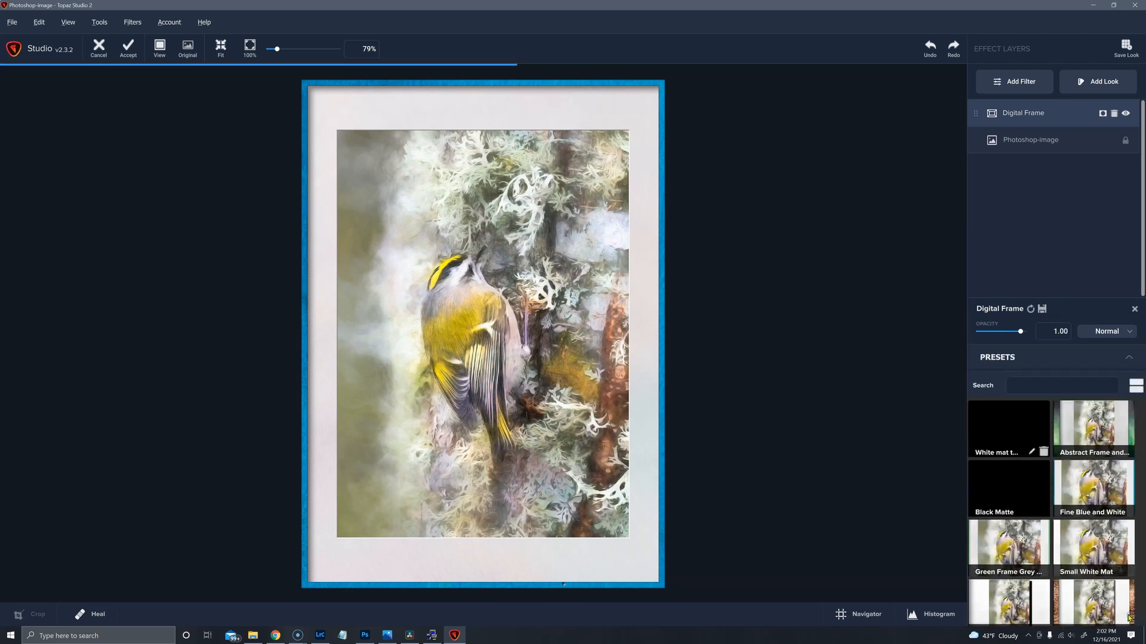
click(1008, 433)
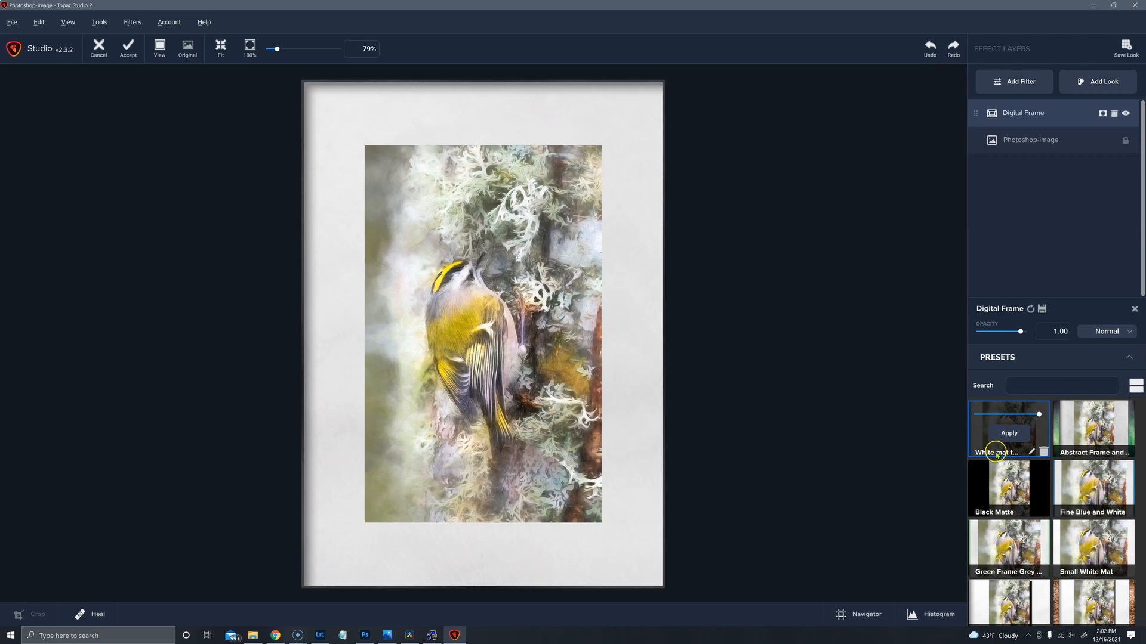
click(1016, 441)
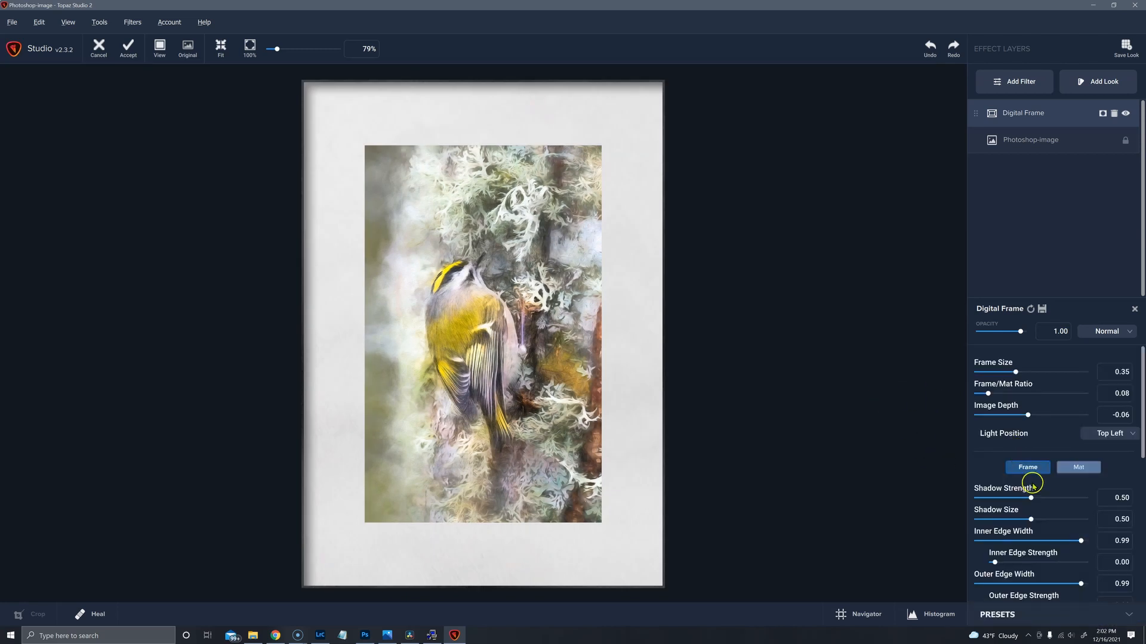
Lighten the frame by setting Frame Brightness to 0.41.
drag(1142, 449, 1124, 597)
click(1049, 495)
drag(1052, 495, 1052, 495)
click(1042, 516)
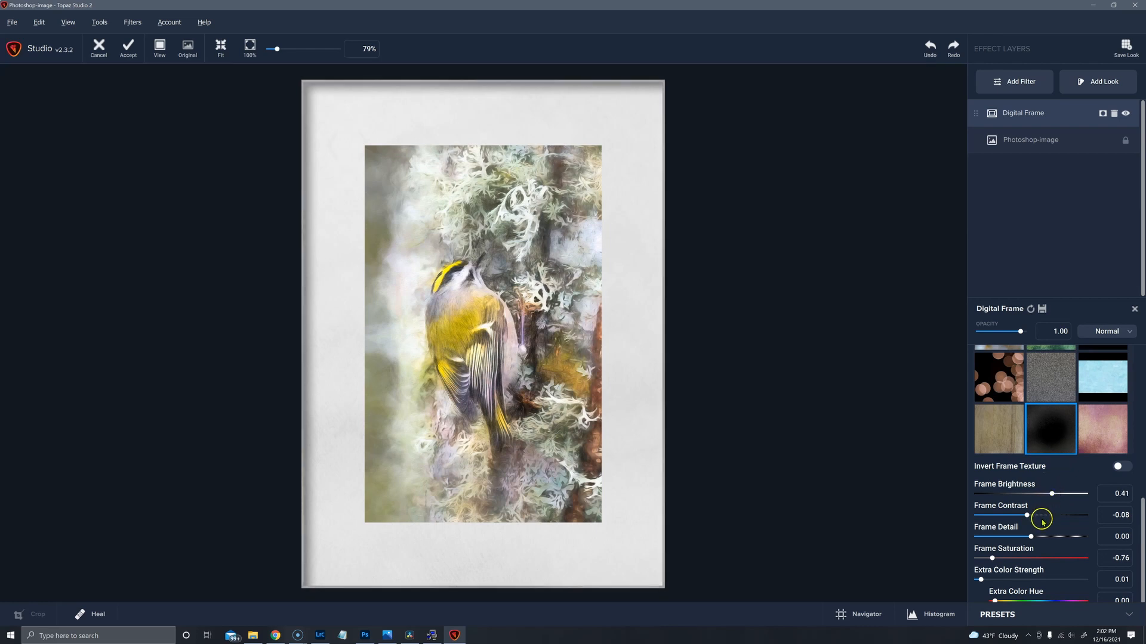
Set Frame Size to 0.36 and Frame/Mat Ratio to 0.15, then accept the effect back into Photoshop.
scroll(1041, 463, up, 3)
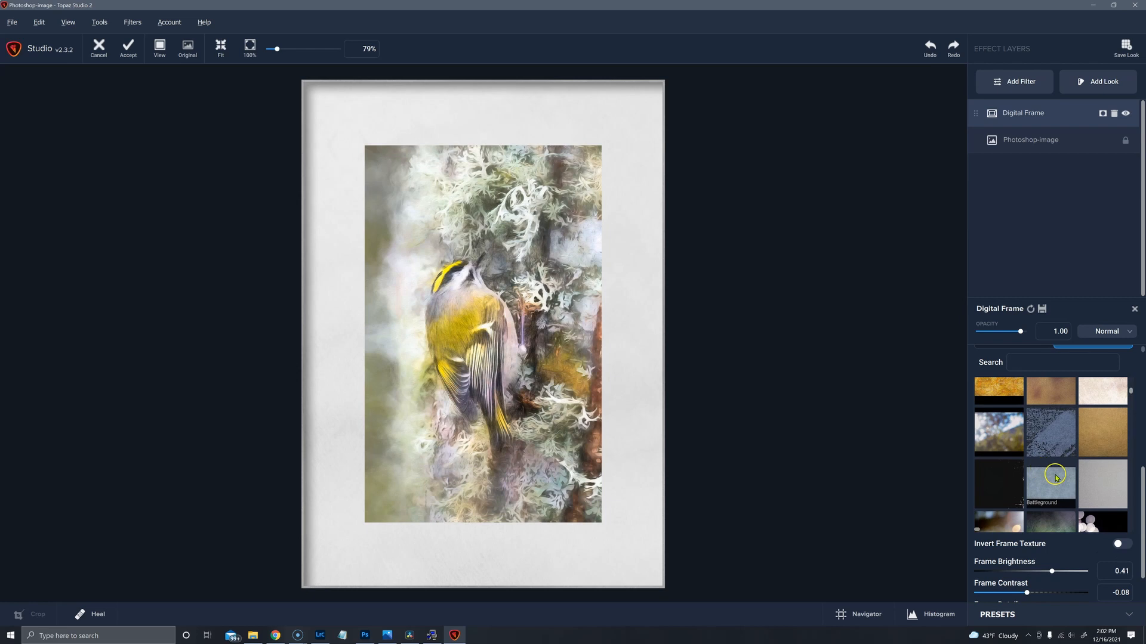
drag(1140, 514, 1140, 398)
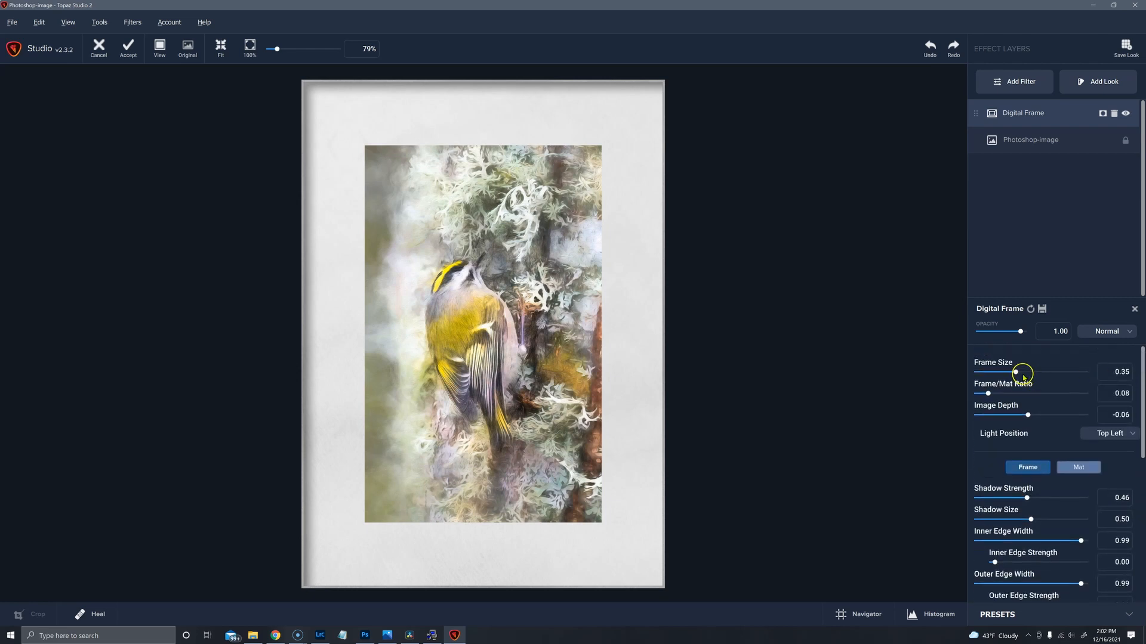
drag(1017, 373, 1018, 374)
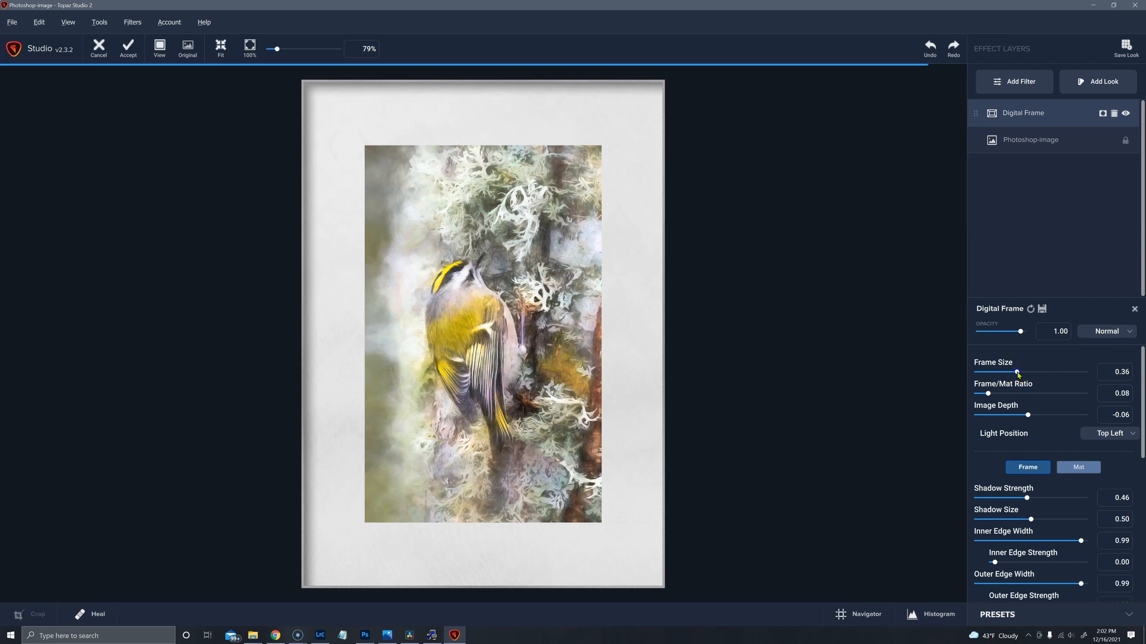
click(988, 394)
drag(988, 394, 995, 394)
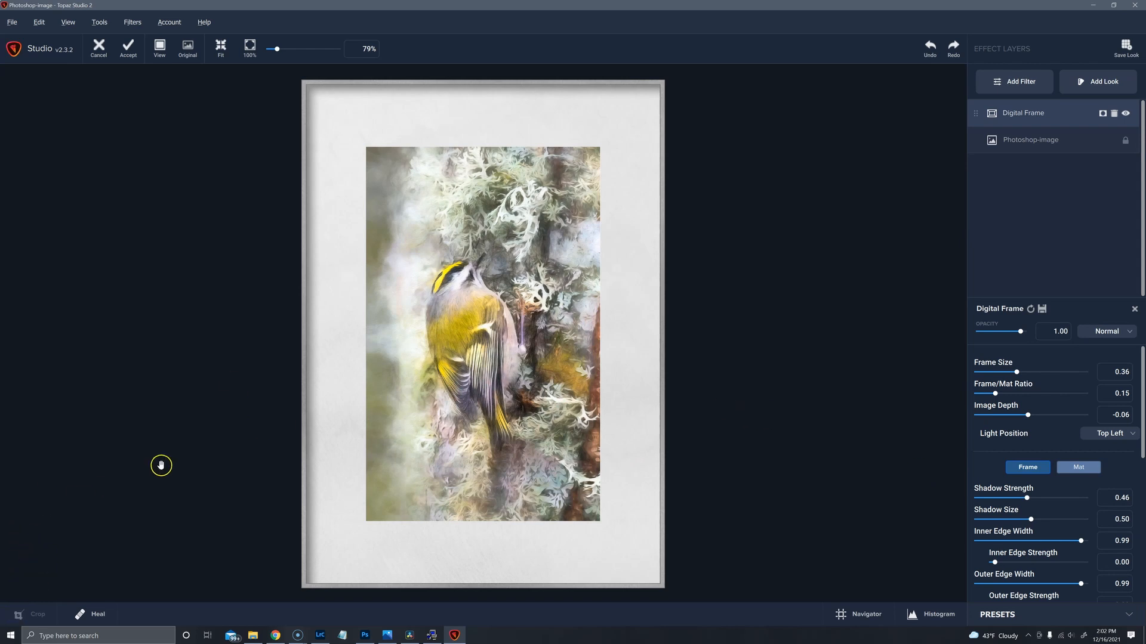
click(123, 47)
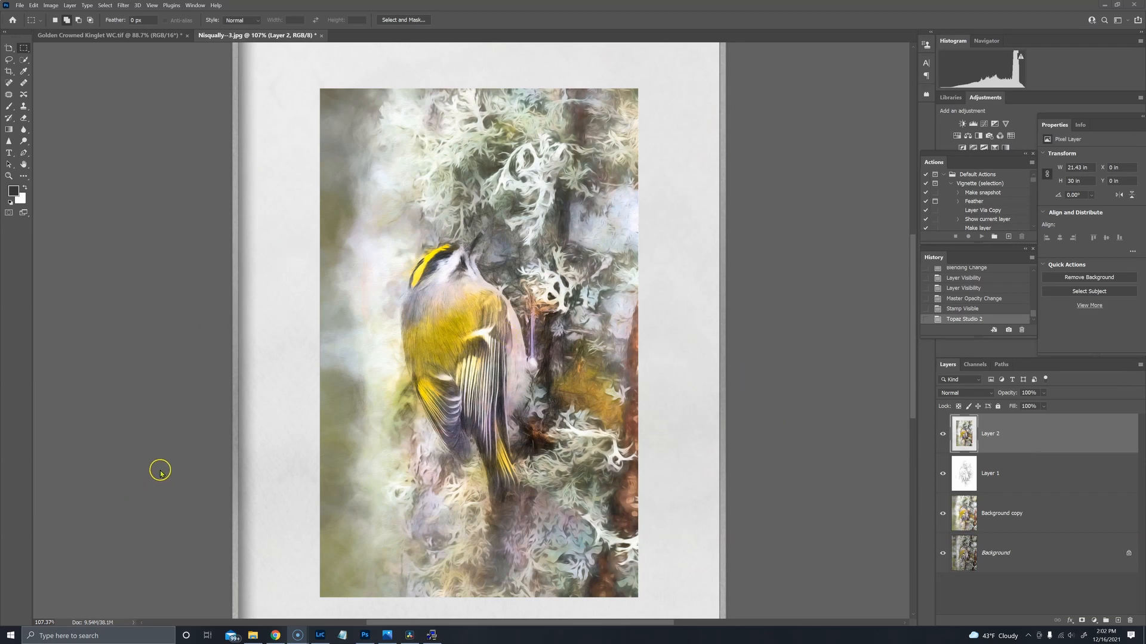
key(ctrl+0)
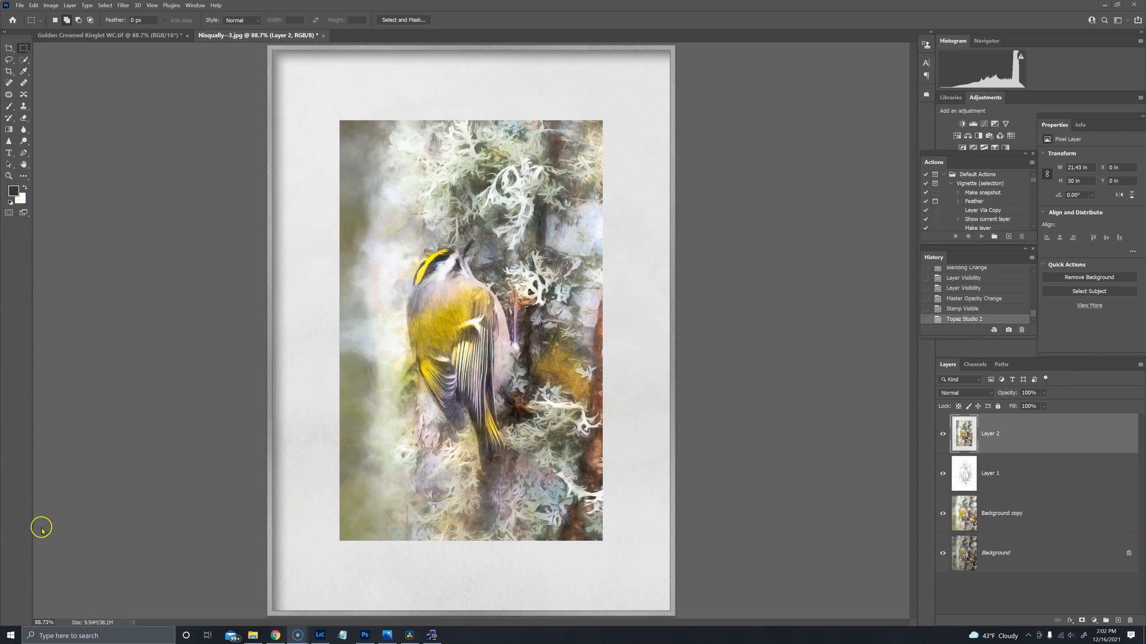
Stamp the signature brush preset at 188 px on a new layer, placing it on the mat under the painting's lower-right corner.
click(10, 107)
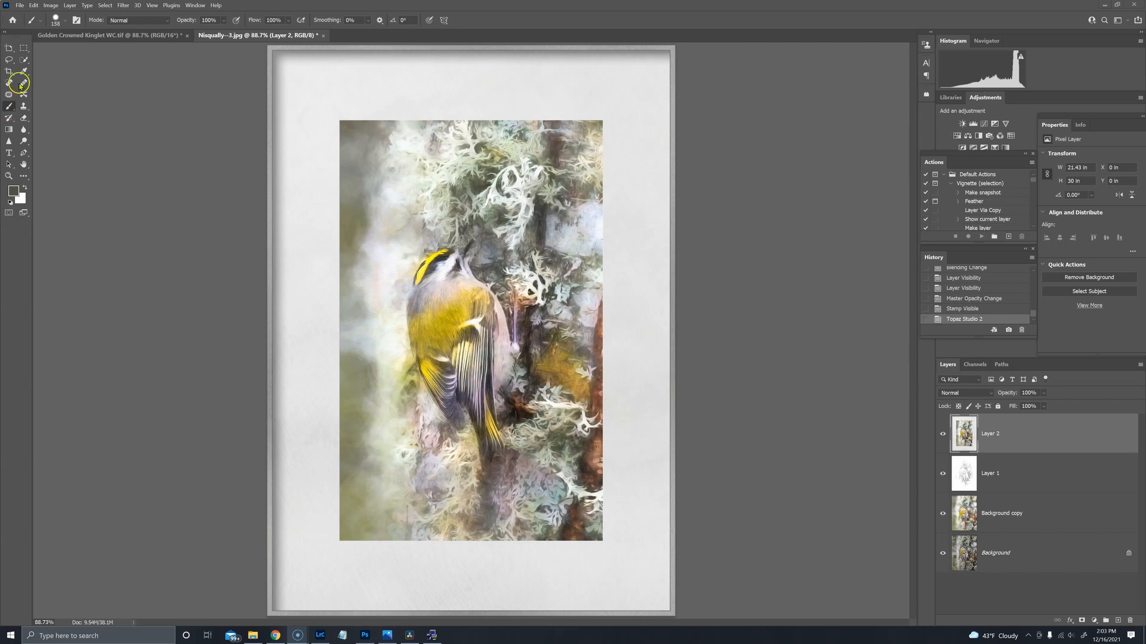
click(55, 22)
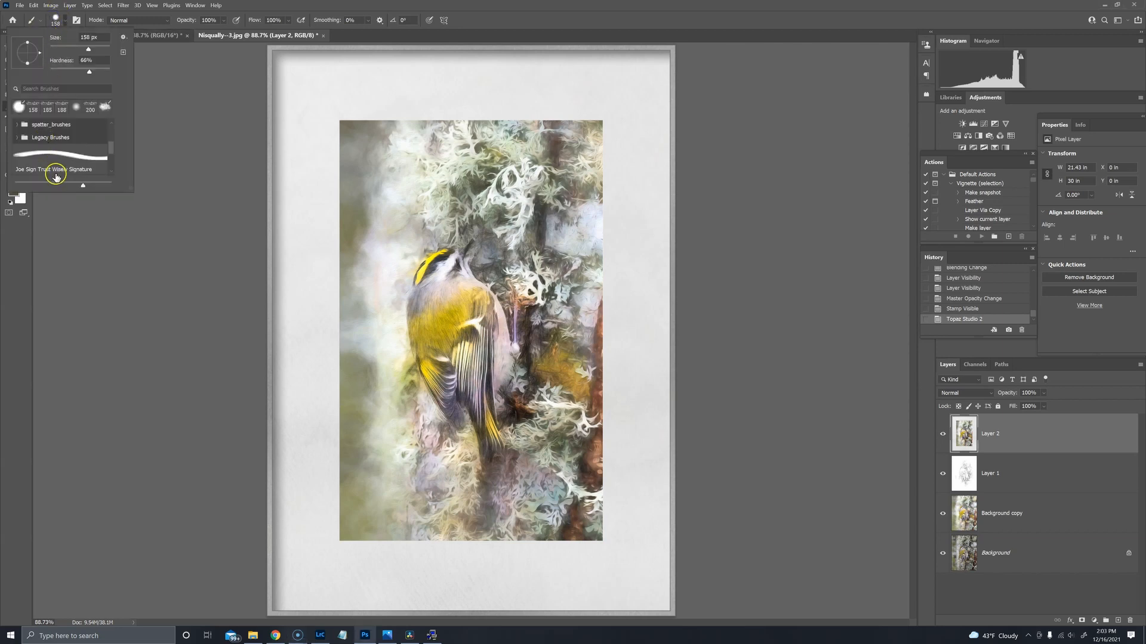
click(55, 172)
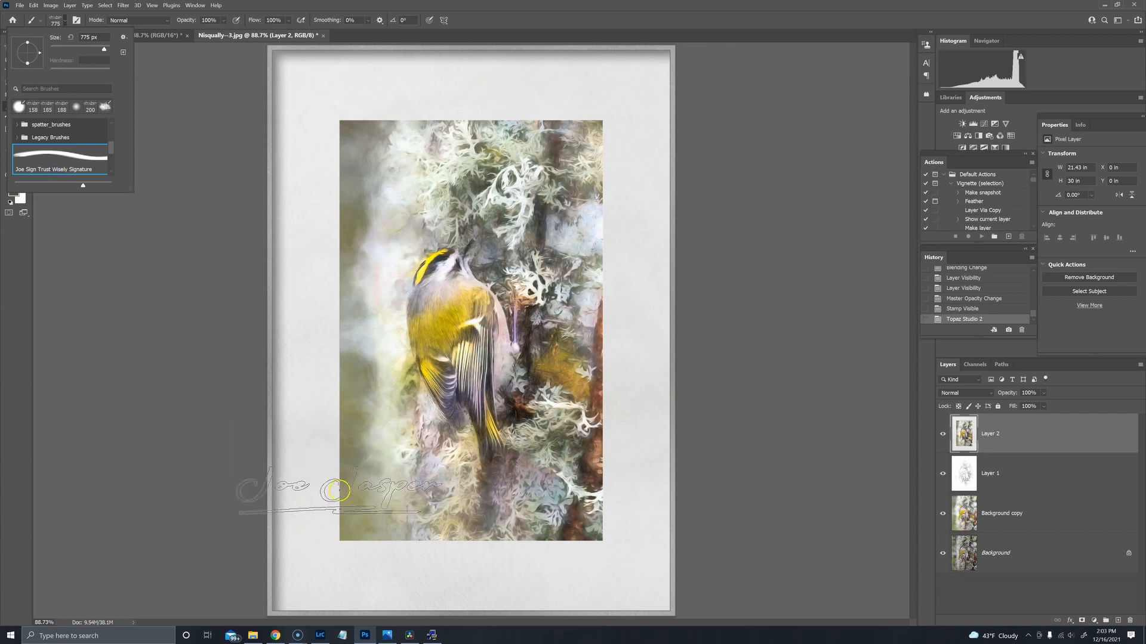
click(78, 46)
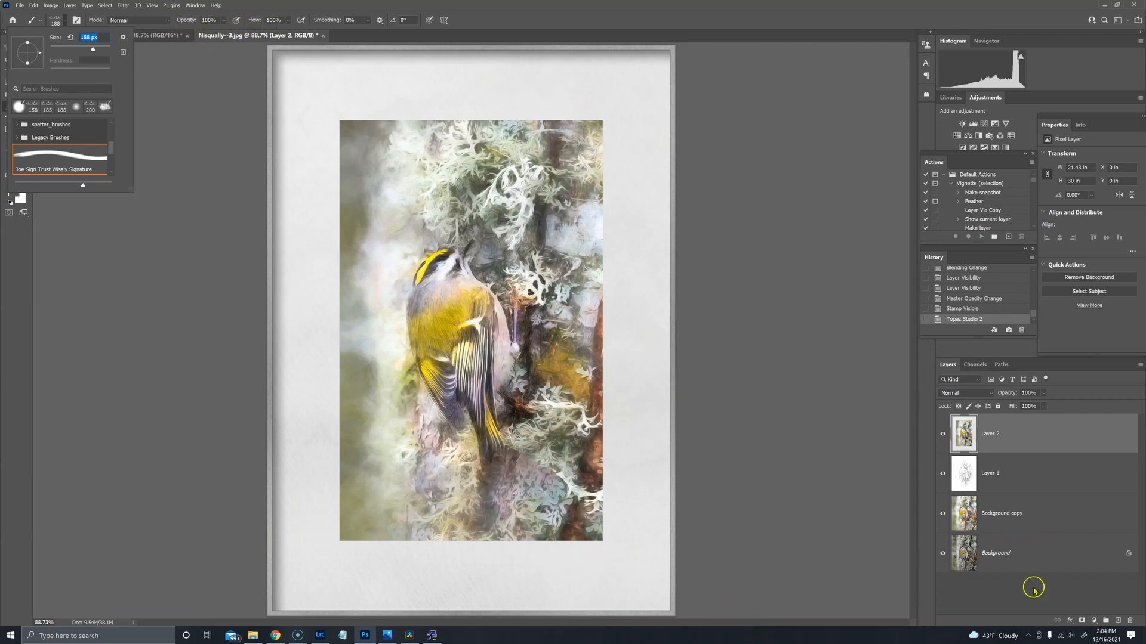
click(1118, 621)
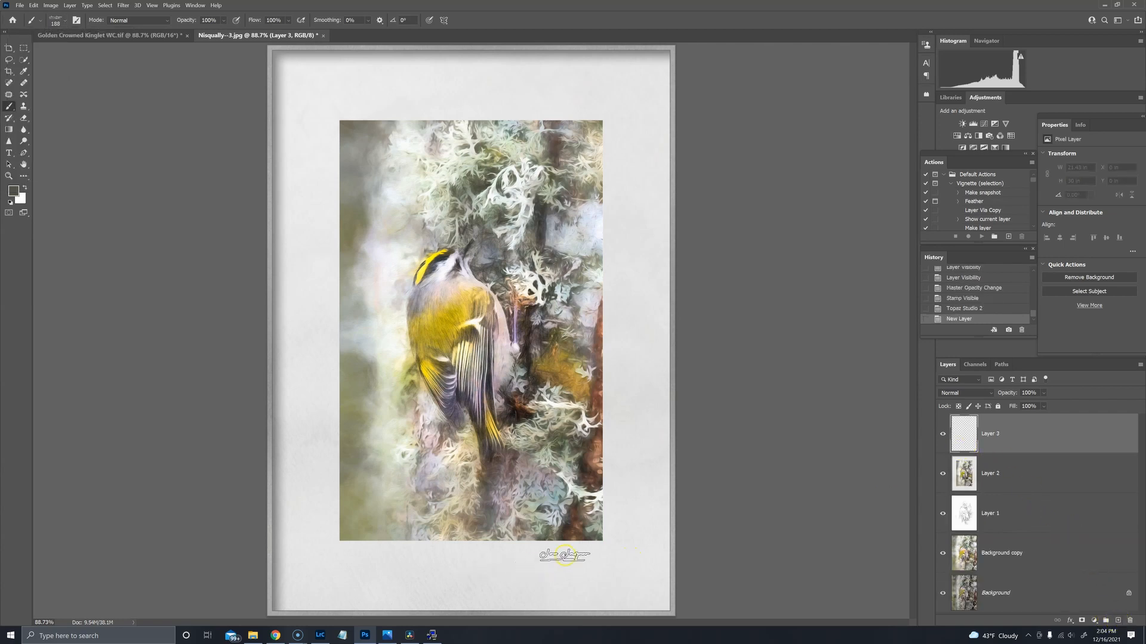
click(572, 552)
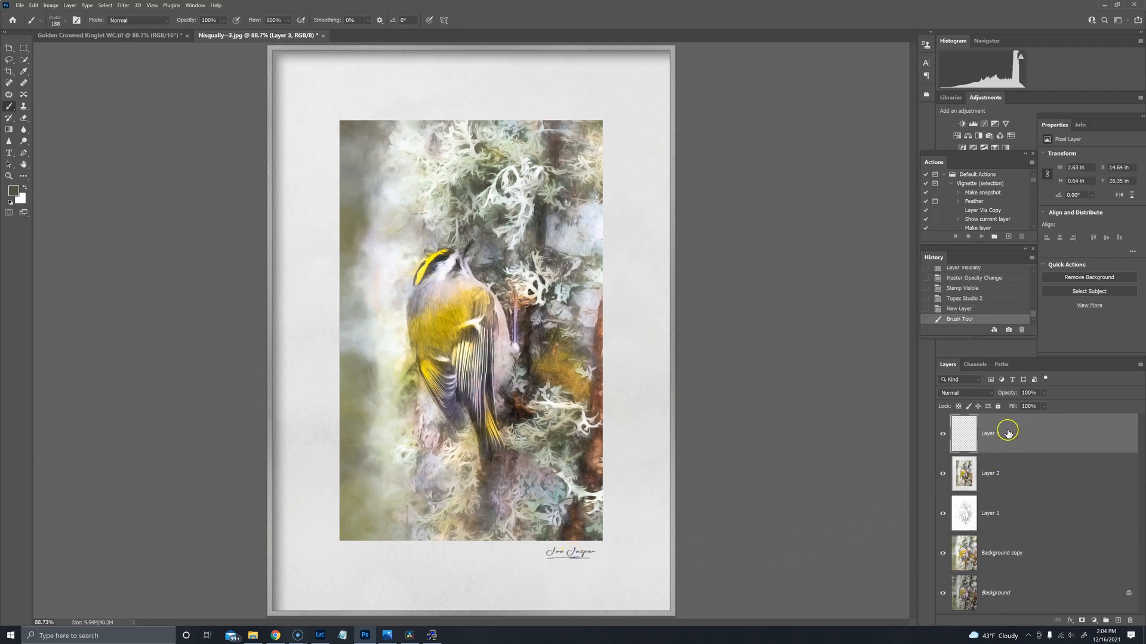
Set the signature layer's blend mode to Color Burn and flatten the image.
click(988, 395)
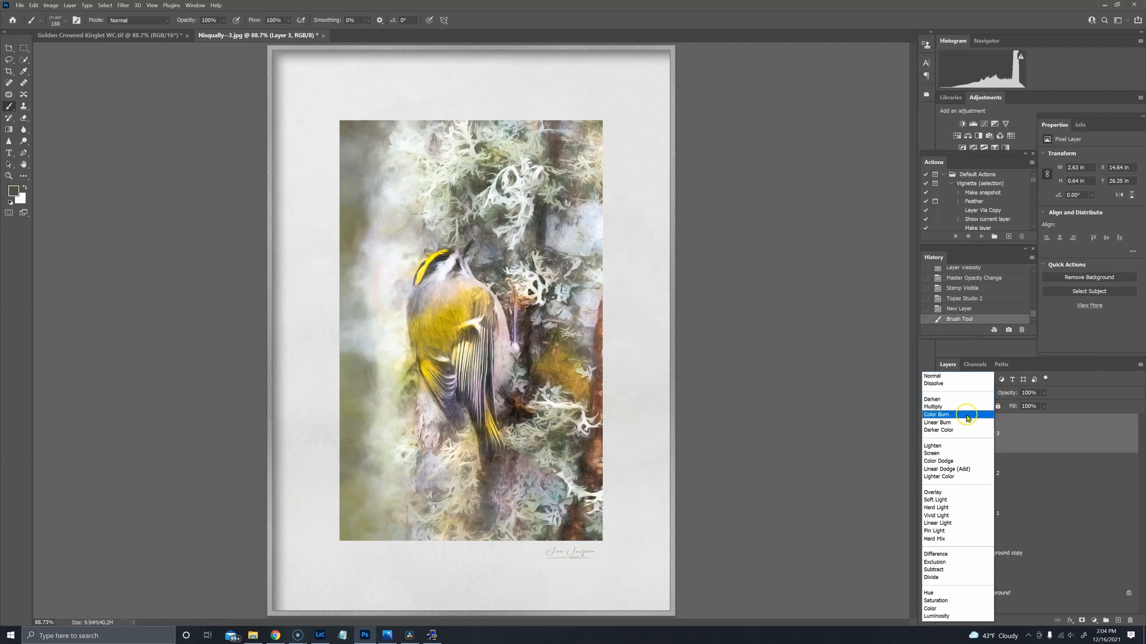
click(967, 415)
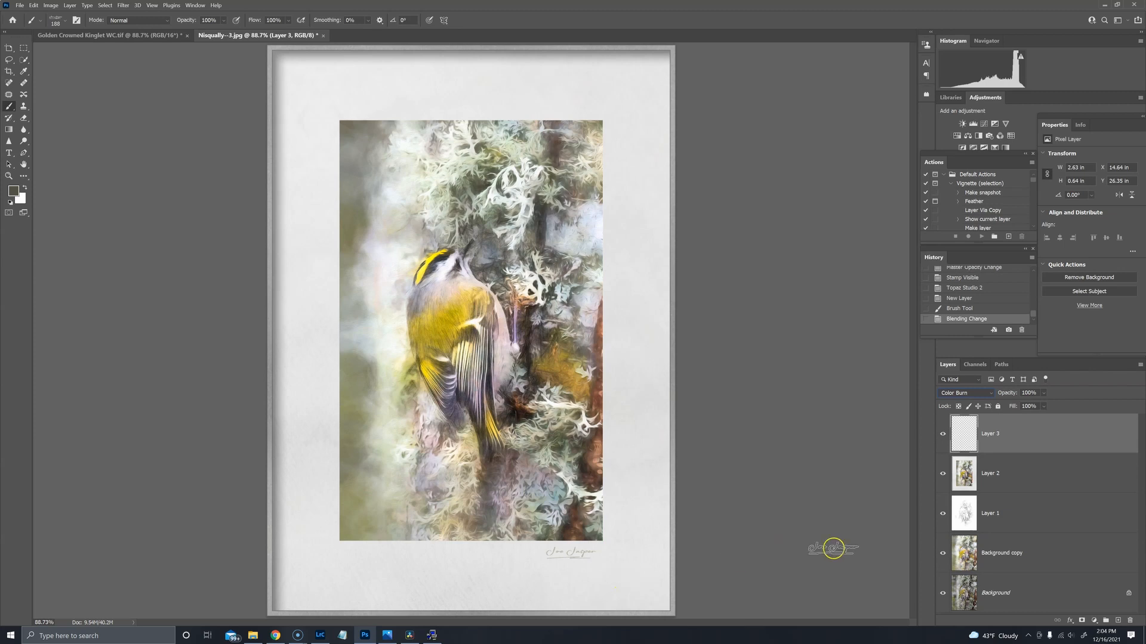
right_click(1016, 441)
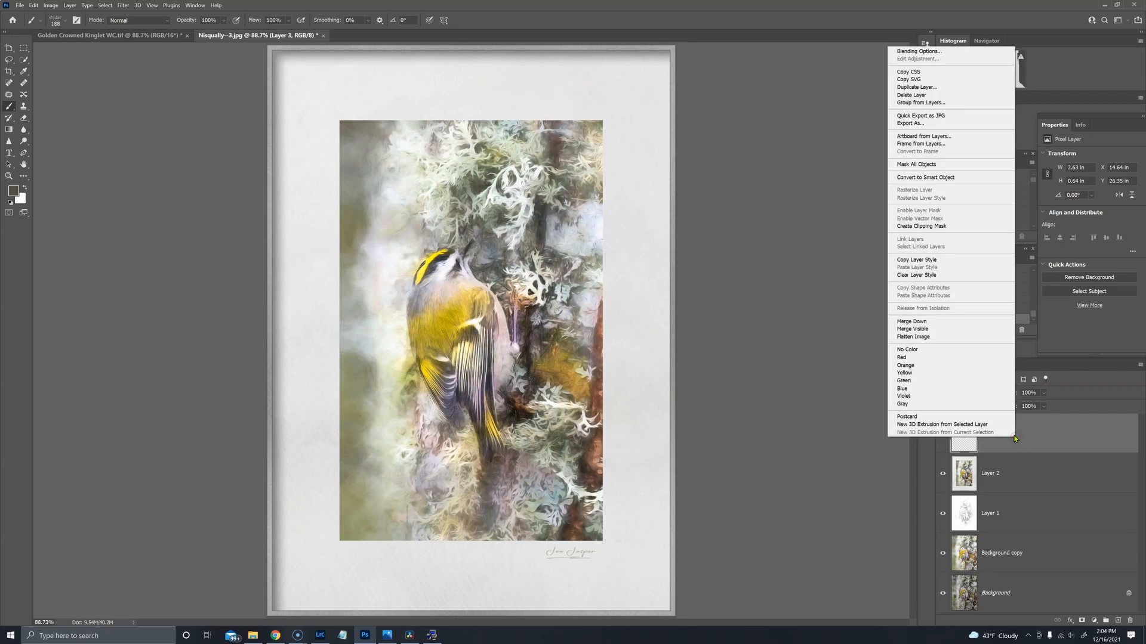
click(957, 340)
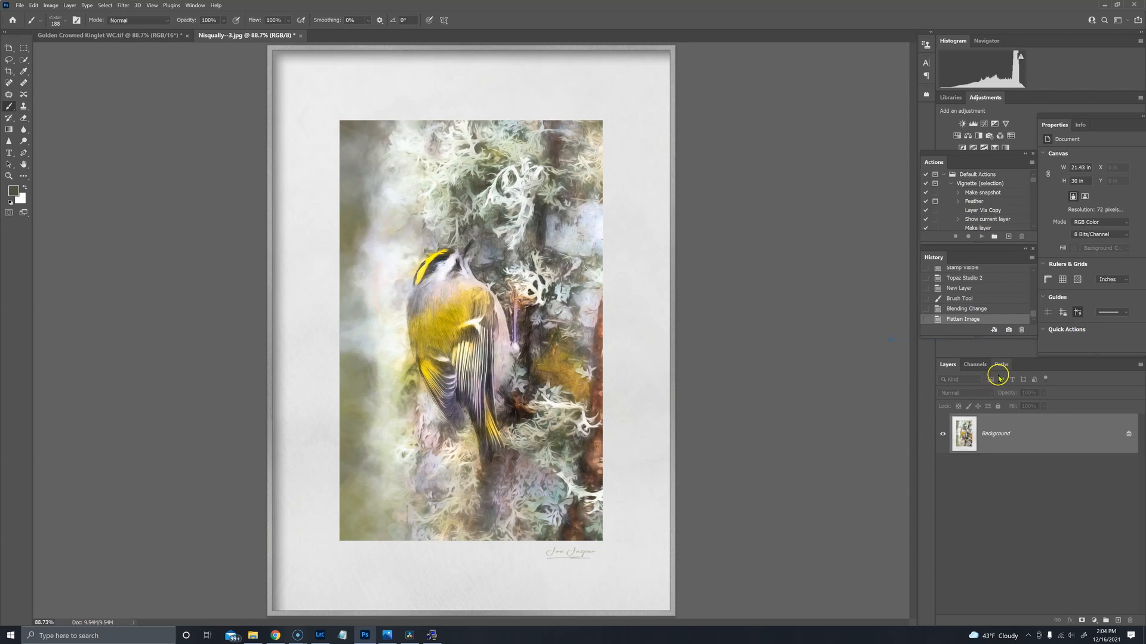